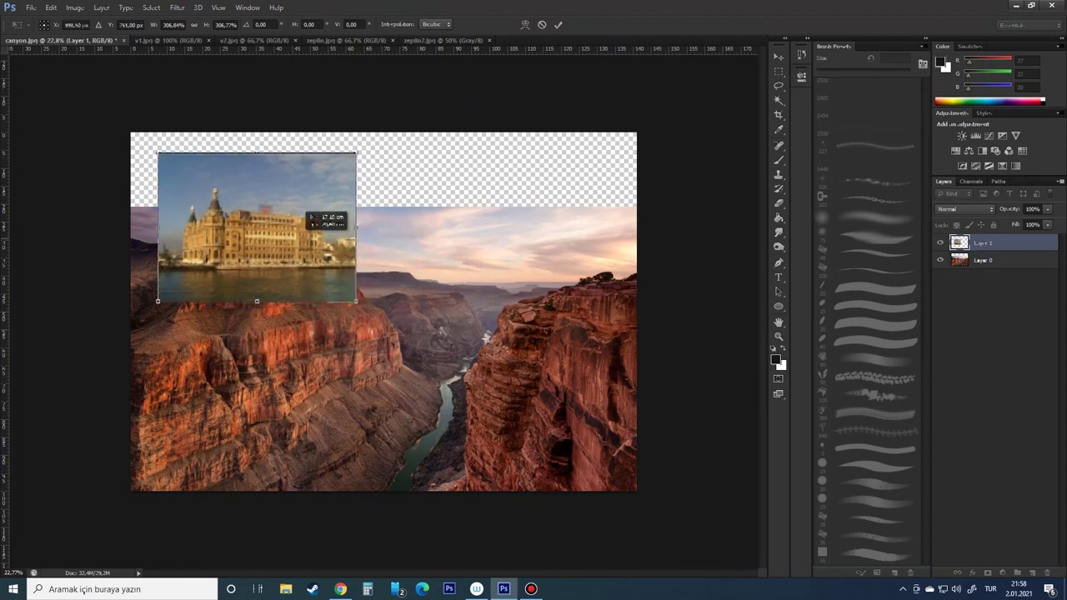
Position the pasted station photo over the canyon and confirm its placement
{"action": "mouse_move", "coordinate": [310, 218]}
{"action": "left_mouse_down"}
{"action": "mouse_move", "coordinate": [574, 237]}
{"action": "mouse_move", "coordinate": [305, 225]}
{"action": "mouse_move", "coordinate": [352, 241]}
{"action": "left_mouse_up"}
{"action": "key", "text": "Return"}
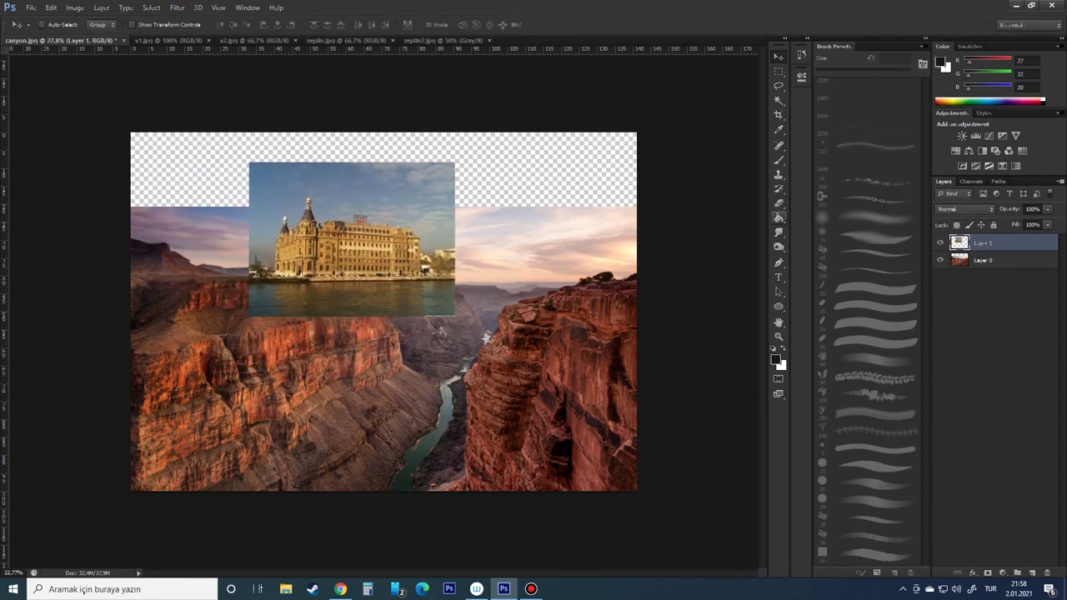
{"action": "key", "text": "e"}
{"action": "right_click", "coordinate": [435, 330]}
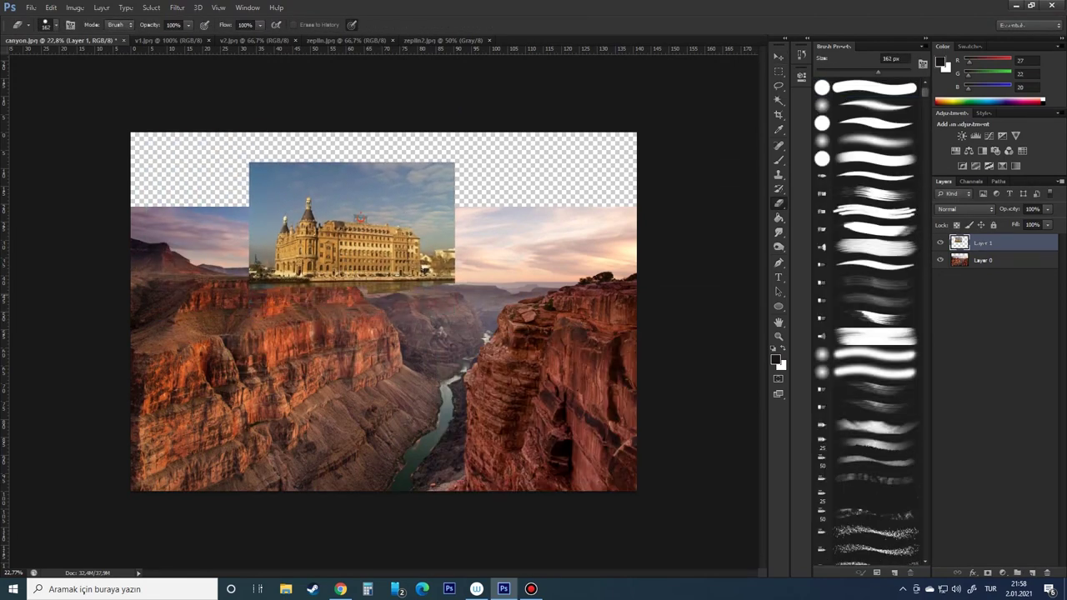
{"action": "scroll", "coordinate": [315, 215], "scroll_direction": "up", "scroll_amount": 5}
Erase the station's sky with a 55 px then 114 px eraser, nudging it onto the cliff
{"action": "right_click", "coordinate": [568, 337]}
{"action": "left_click", "coordinate": [661, 392]}
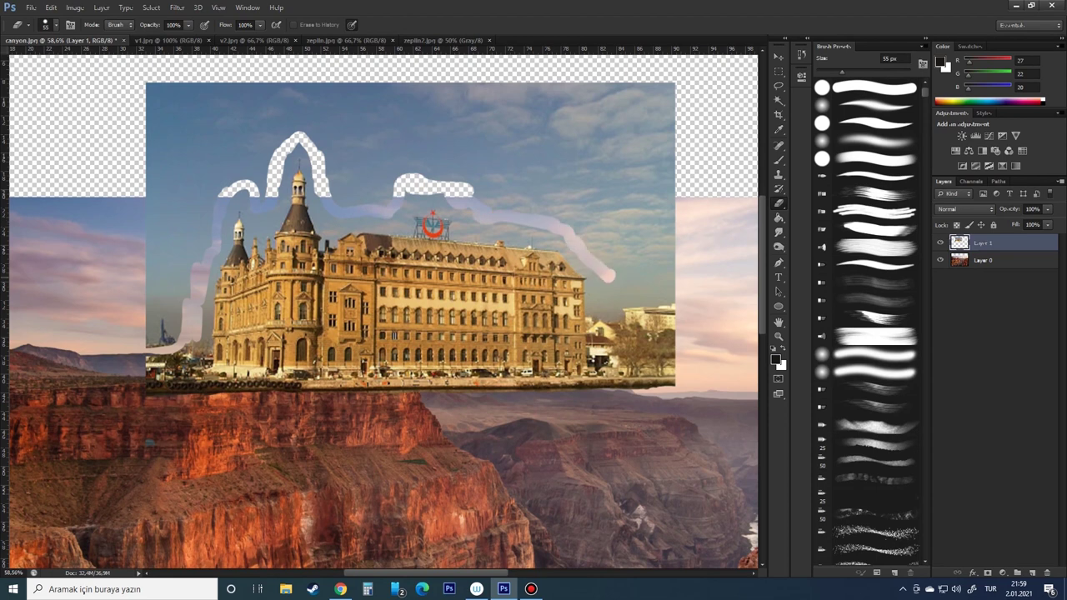
{"action": "right_click", "coordinate": [677, 279]}
{"action": "left_click_drag", "start_coordinate": [166, 73], "coordinate": [673, 286]}
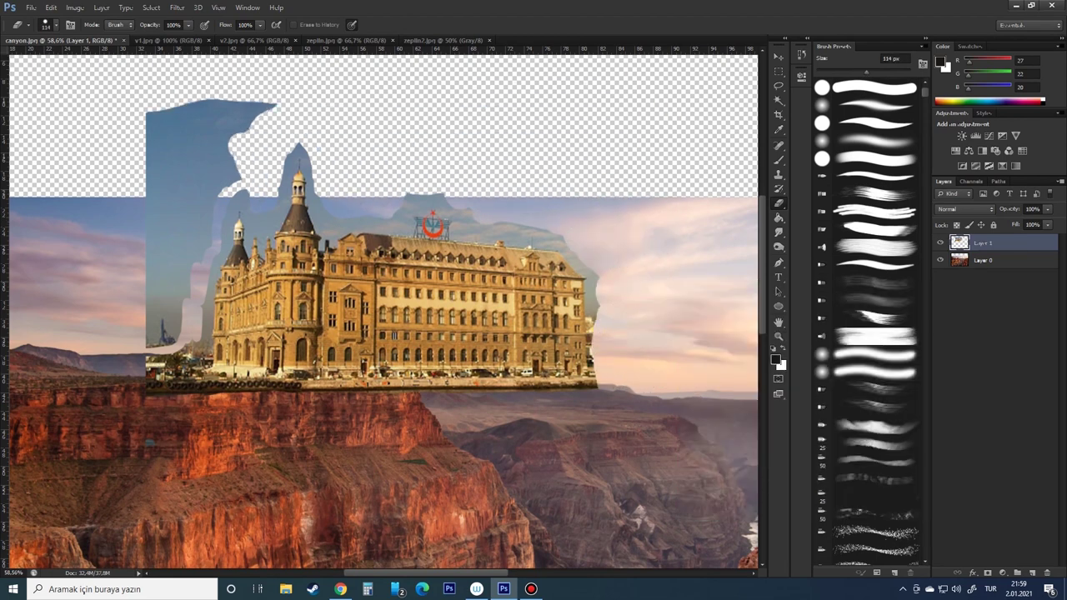
{"action": "left_click_drag", "start_coordinate": [433, 250], "coordinate": [439, 225]}
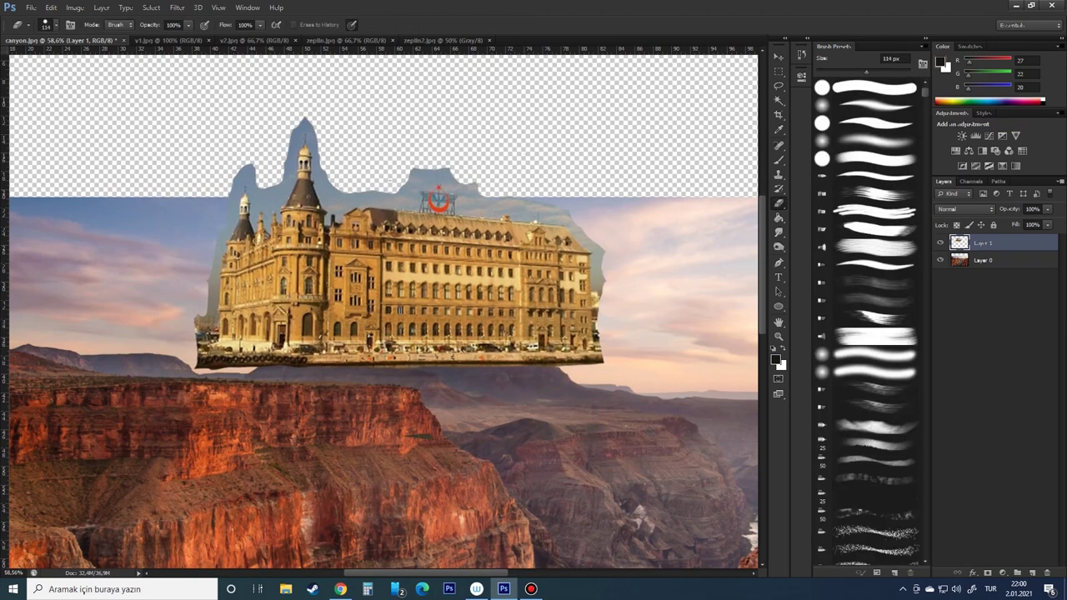
Drop the rough selection and zoom in on the station's edges for Lasso tracing
{"action": "key", "text": "l"}
{"action": "scroll", "coordinate": [195, 285], "scroll_direction": "up", "scroll_amount": 6}
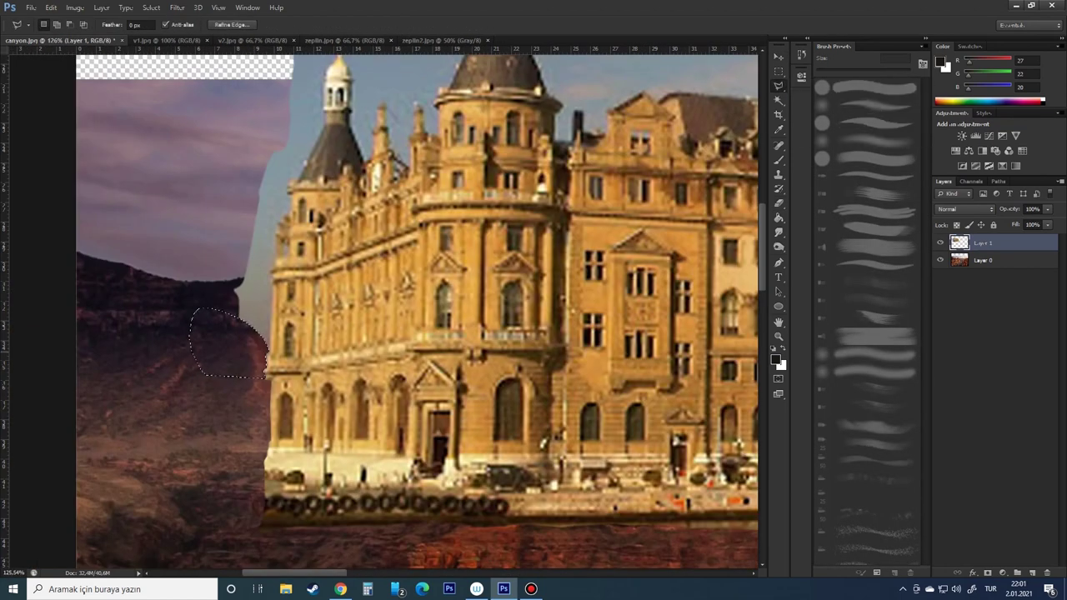
{"action": "left_click", "coordinate": [246, 322]}
{"action": "scroll", "coordinate": [250, 325], "scroll_direction": "up", "scroll_amount": 2}
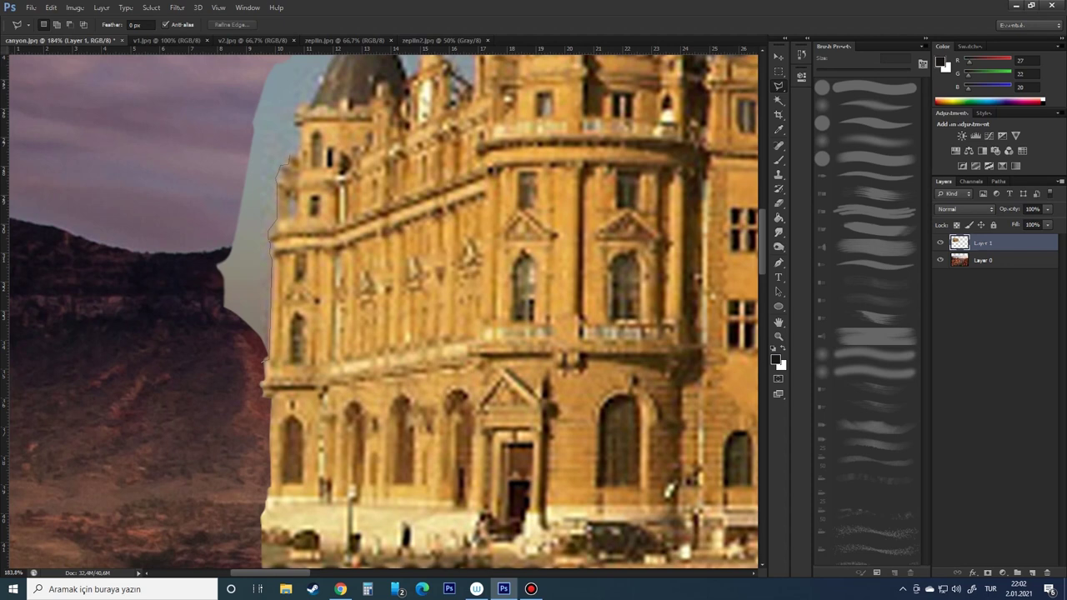
{"action": "scroll", "coordinate": [384, 309], "scroll_direction": "up", "scroll_amount": 5}
{"action": "scroll", "coordinate": [233, 501], "scroll_direction": "down", "scroll_amount": 3}
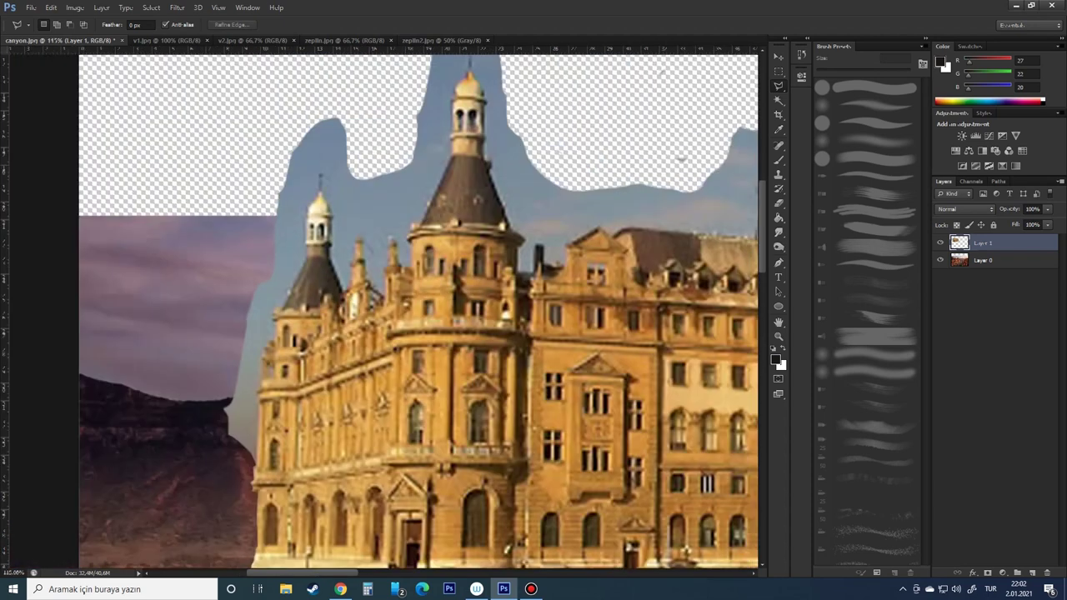
{"action": "scroll", "coordinate": [234, 500], "scroll_direction": "up", "scroll_amount": 5}
{"action": "scroll", "coordinate": [383, 309], "scroll_direction": "up", "scroll_amount": 3}
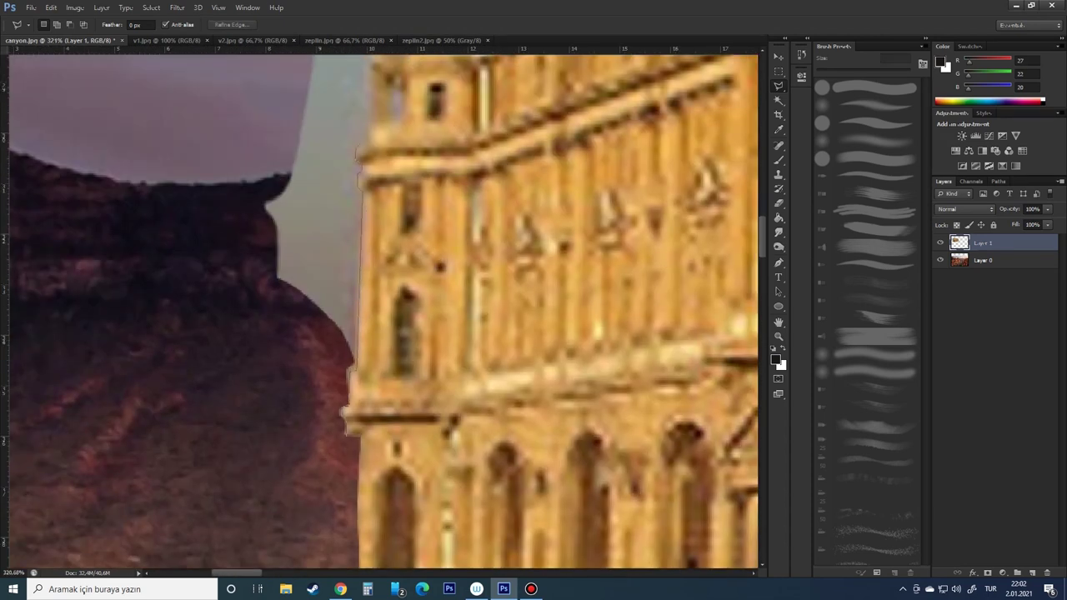
{"action": "scroll", "coordinate": [383, 308], "scroll_direction": "up", "scroll_amount": 3}
{"action": "scroll", "coordinate": [384, 308], "scroll_direction": "up", "scroll_amount": 3}
{"action": "scroll", "coordinate": [384, 309], "scroll_direction": "up", "scroll_amount": 3}
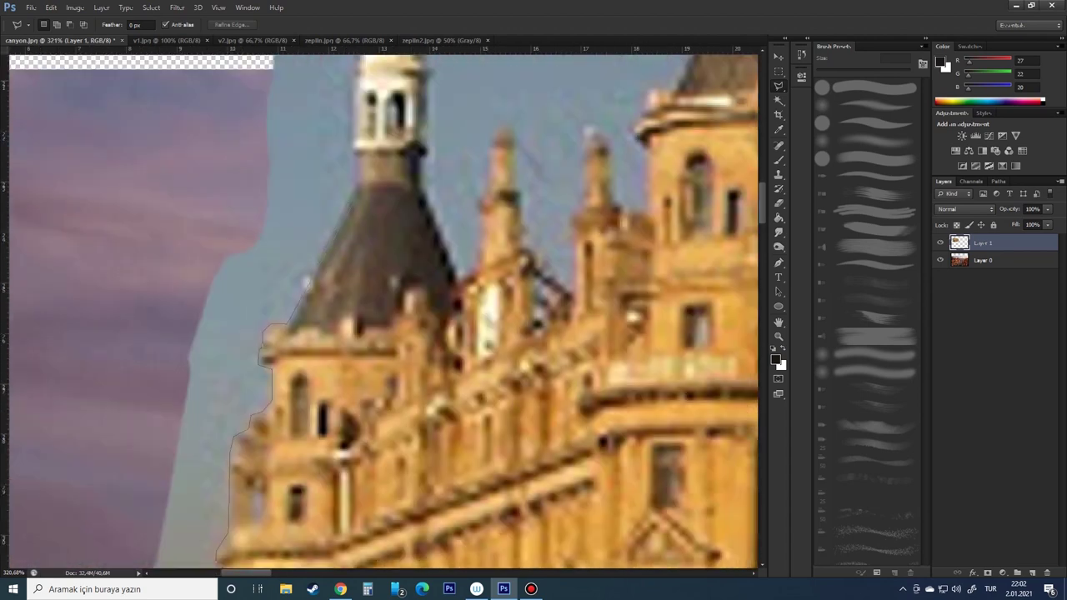
{"action": "scroll", "coordinate": [384, 309], "scroll_direction": "up", "scroll_amount": 3}
{"action": "scroll", "coordinate": [384, 308], "scroll_direction": "up", "scroll_amount": 3}
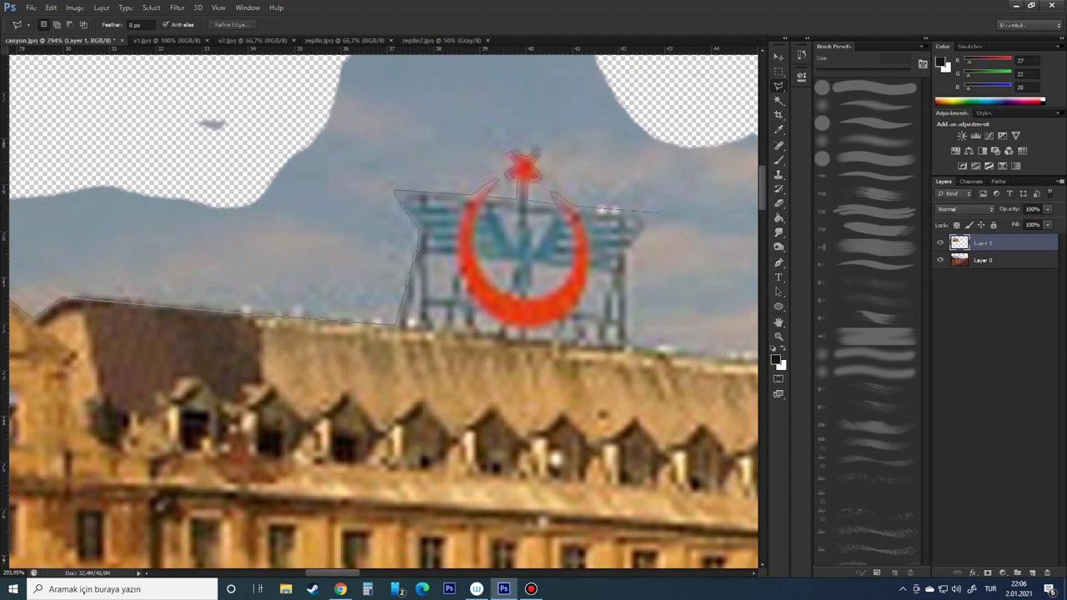
{"action": "scroll", "coordinate": [384, 308], "scroll_direction": "right", "scroll_amount": 5}
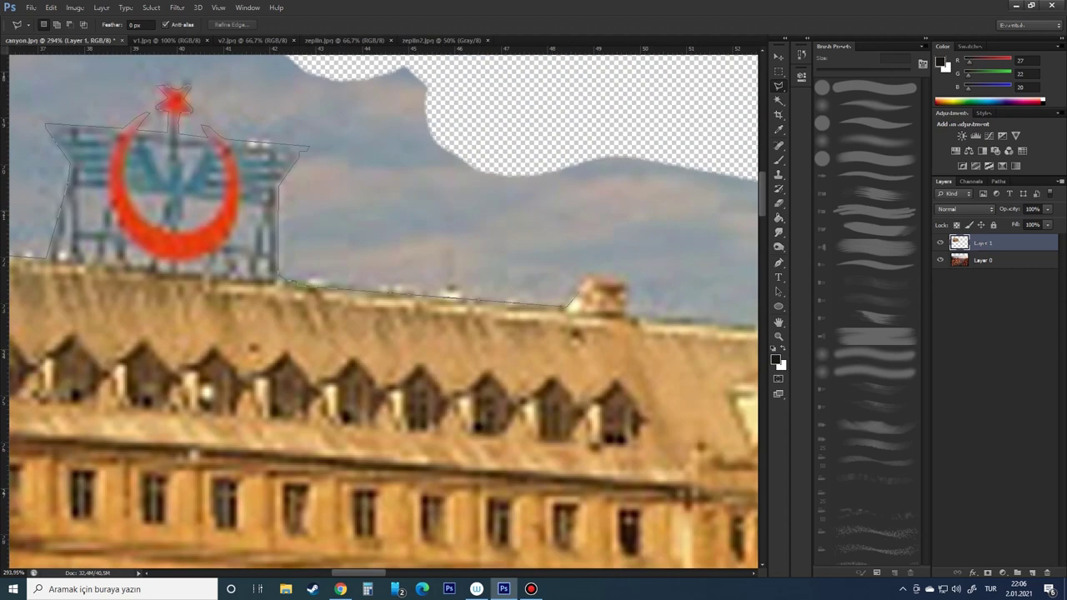
{"action": "scroll", "coordinate": [383, 308], "scroll_direction": "right", "scroll_amount": 5}
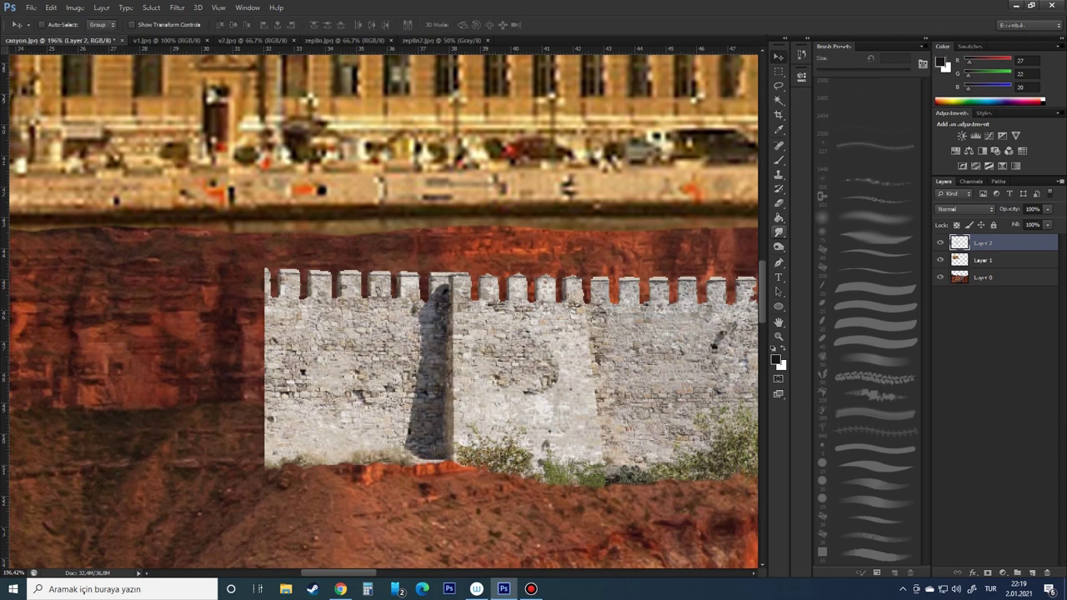
Squash the stone wall to a lower height and touch it up with healing
{"action": "key", "text": "j"}
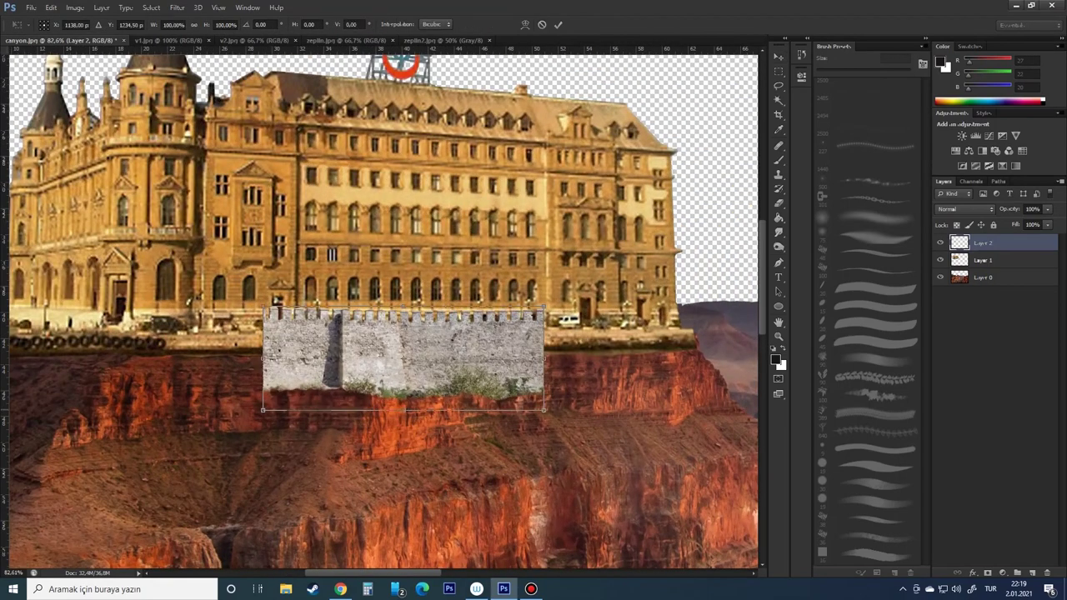
{"action": "left_click_drag", "start_coordinate": [404, 409], "coordinate": [403, 381]}
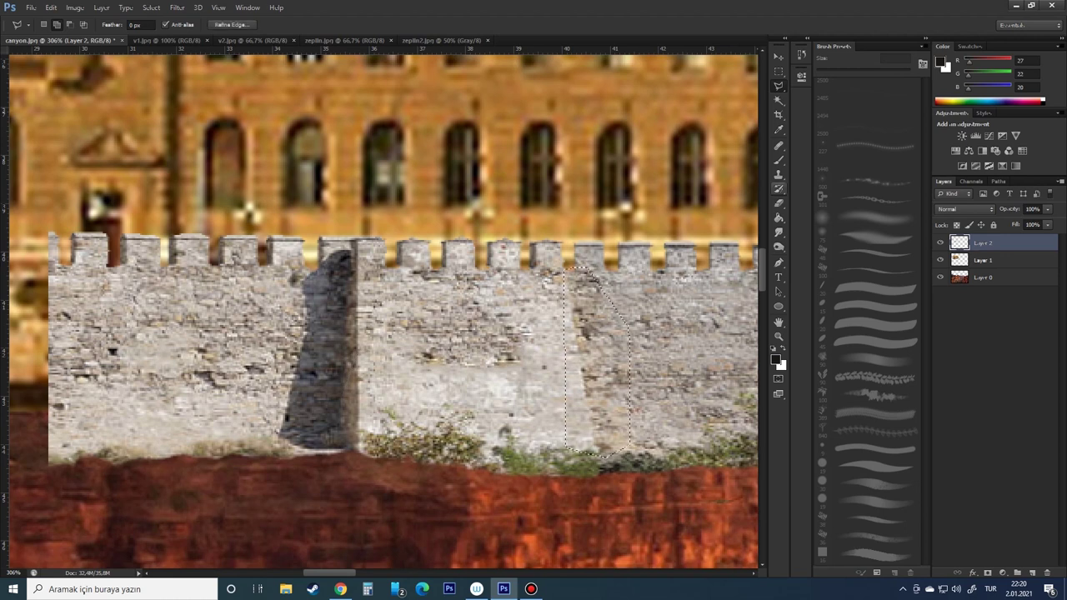
{"action": "key", "text": "j"}
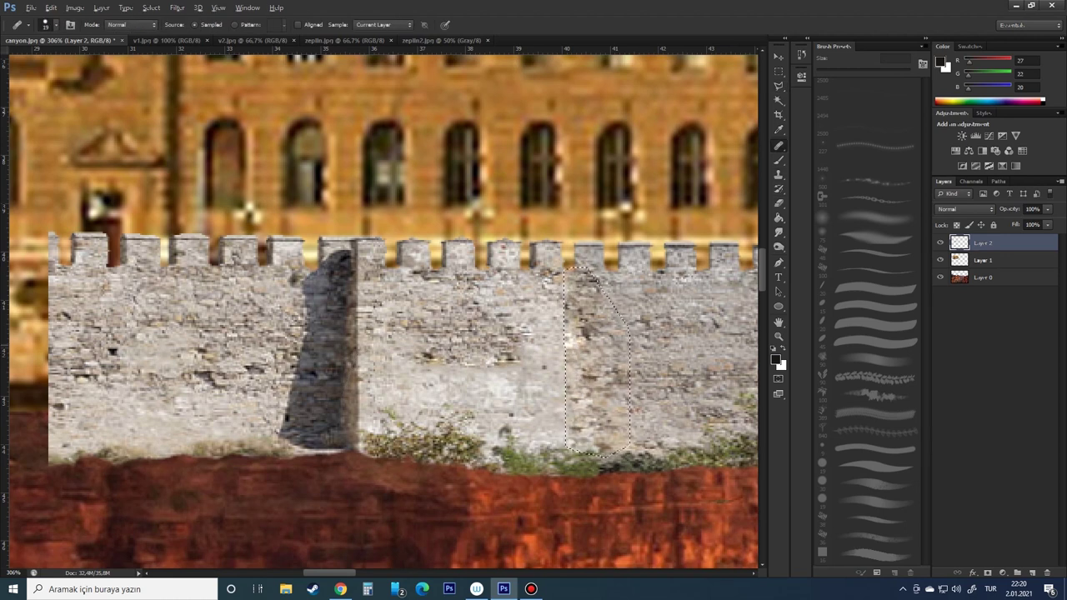
{"action": "scroll", "coordinate": [661, 338], "scroll_direction": "down", "scroll_amount": 1}
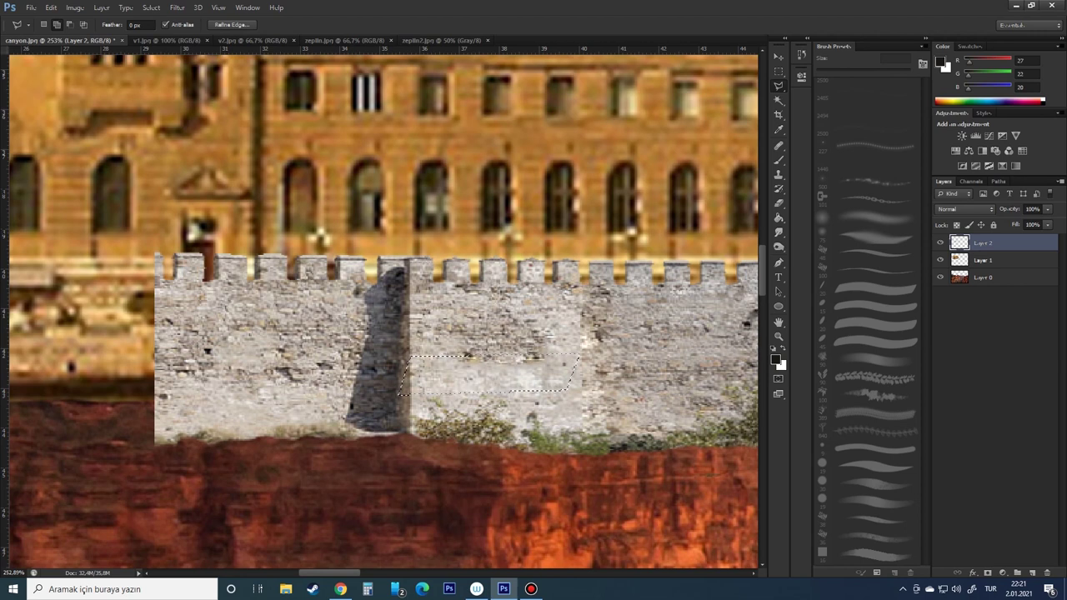
Reshape the wall's shadow by cloning stone texture inside Lasso selections
{"action": "key", "text": "s"}
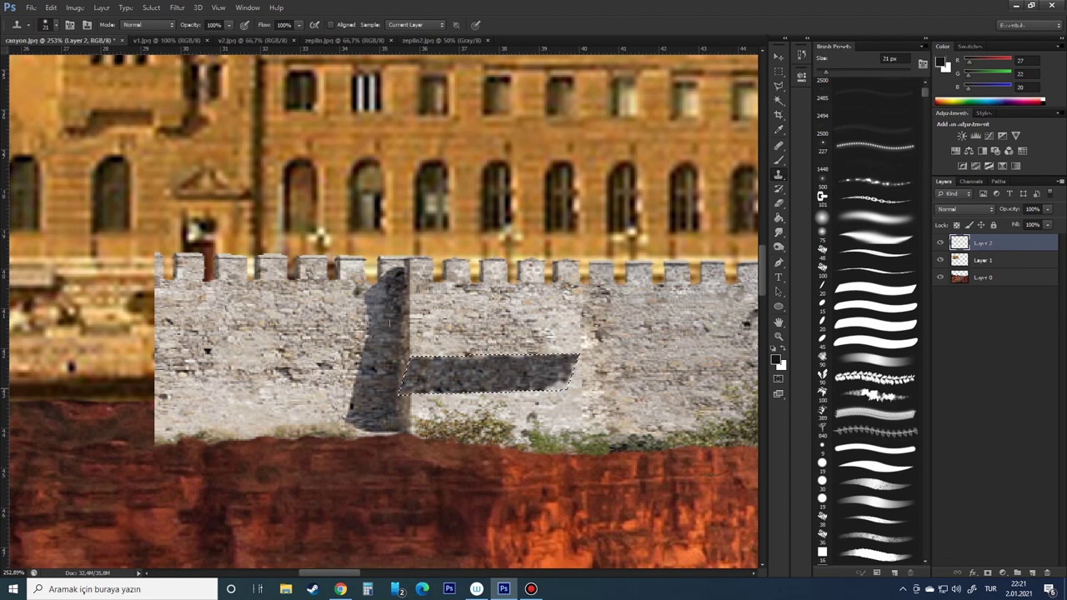
{"action": "key", "text": "l"}
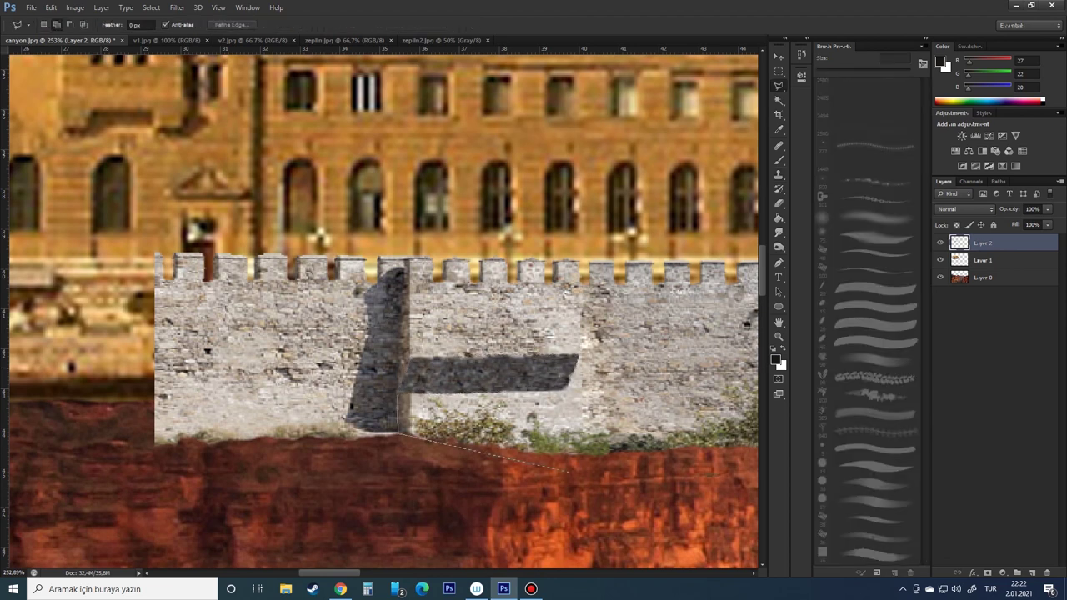
{"action": "key", "text": "s"}
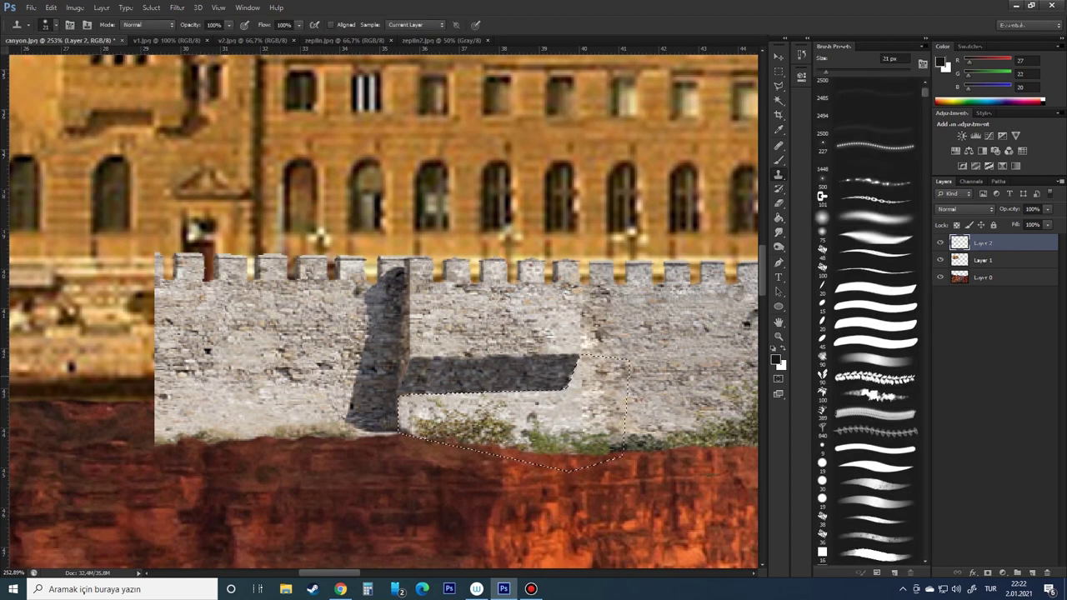
{"action": "key", "text": "ctrl+d"}
{"action": "key", "text": "l"}
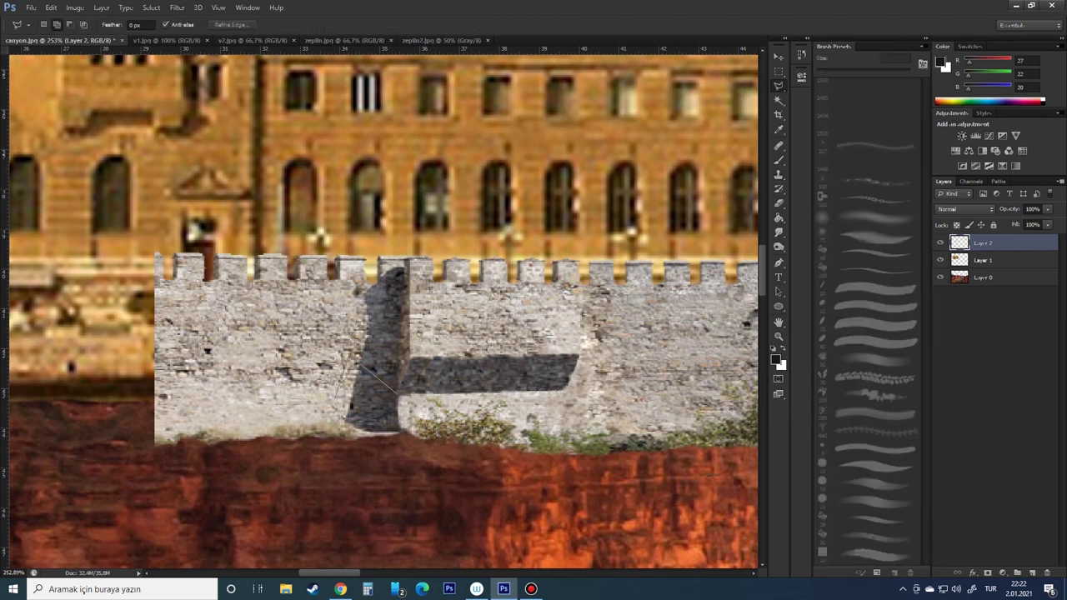
{"action": "key", "text": "s"}
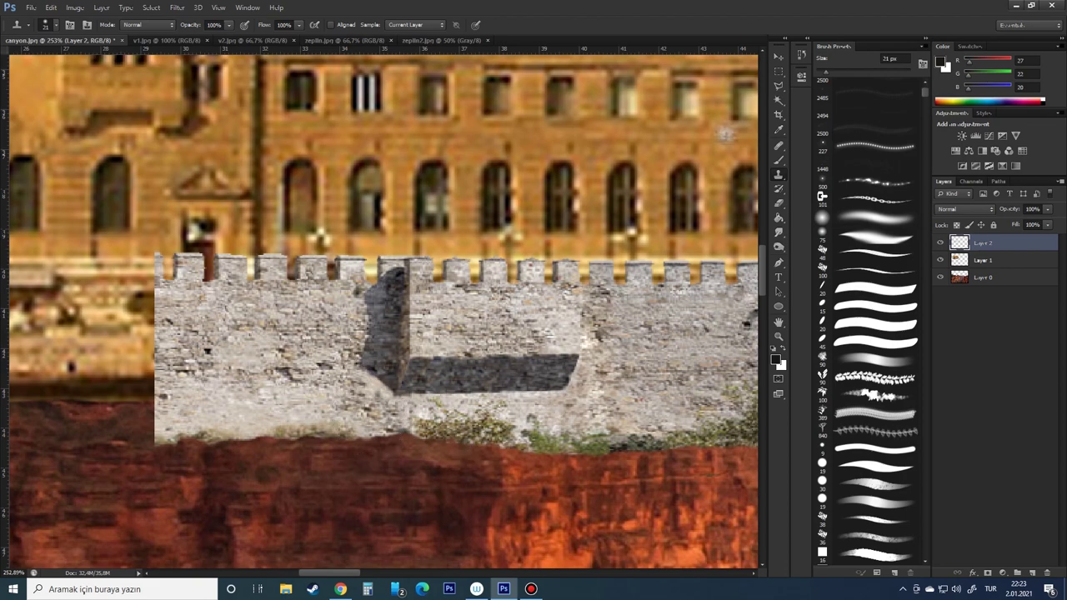
{"action": "scroll", "coordinate": [469, 382], "scroll_direction": "down", "scroll_amount": 5}
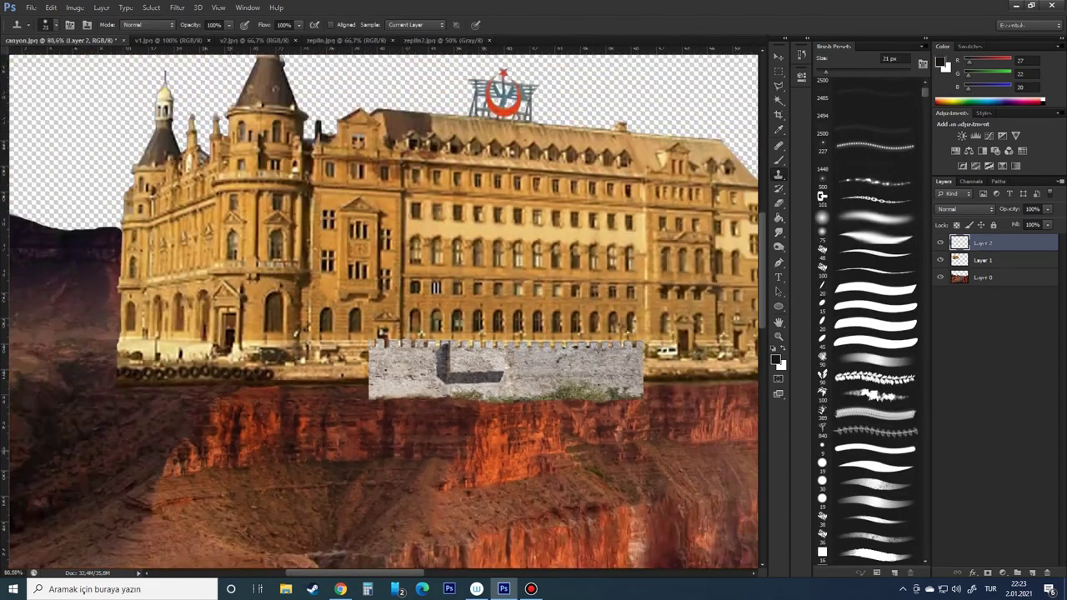
Duplicate the wall into two copies to extend it sideways along the cliff
{"action": "scroll", "coordinate": [383, 308], "scroll_direction": "down", "scroll_amount": 3}
{"action": "key", "text": "v"}
{"action": "mouse_move", "coordinate": [502, 389]}
{"action": "left_mouse_down"}
{"action": "mouse_move", "coordinate": [381, 389]}
{"action": "mouse_move", "coordinate": [607, 388]}
{"action": "left_mouse_up"}
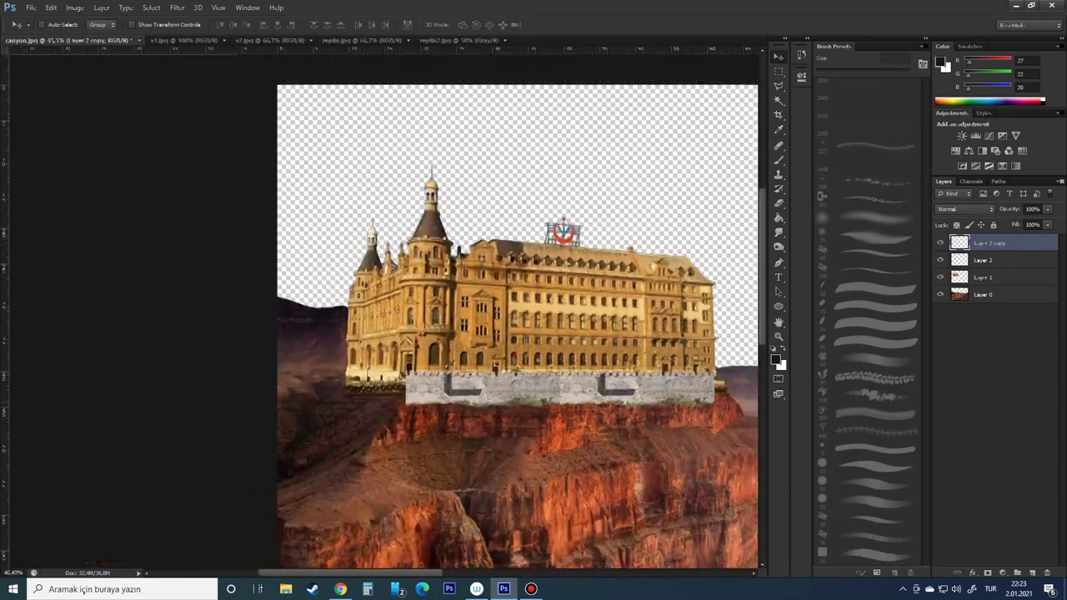
{"action": "scroll", "coordinate": [516, 325], "scroll_direction": "left", "scroll_amount": 3}
{"action": "mouse_move", "coordinate": [430, 387]}
{"action": "left_mouse_down"}
{"action": "mouse_move", "coordinate": [658, 388]}
{"action": "mouse_move", "coordinate": [289, 173]}
{"action": "left_mouse_up"}
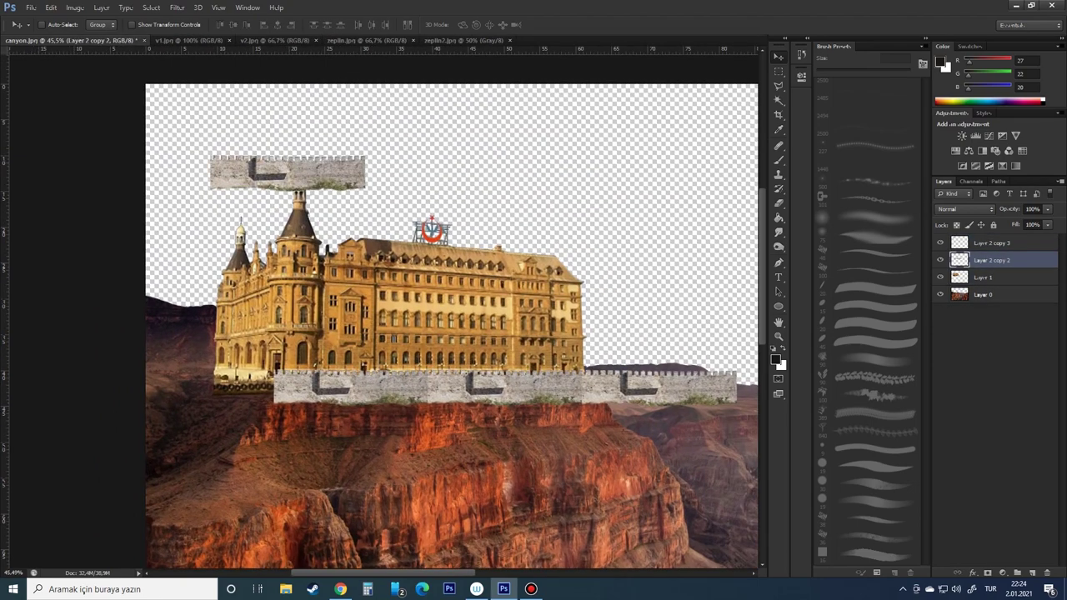
{"action": "scroll", "coordinate": [587, 389], "scroll_direction": "up", "scroll_amount": 4}
{"action": "key", "text": "s"}
{"action": "scroll", "coordinate": [384, 308], "scroll_direction": "left", "scroll_amount": 3}
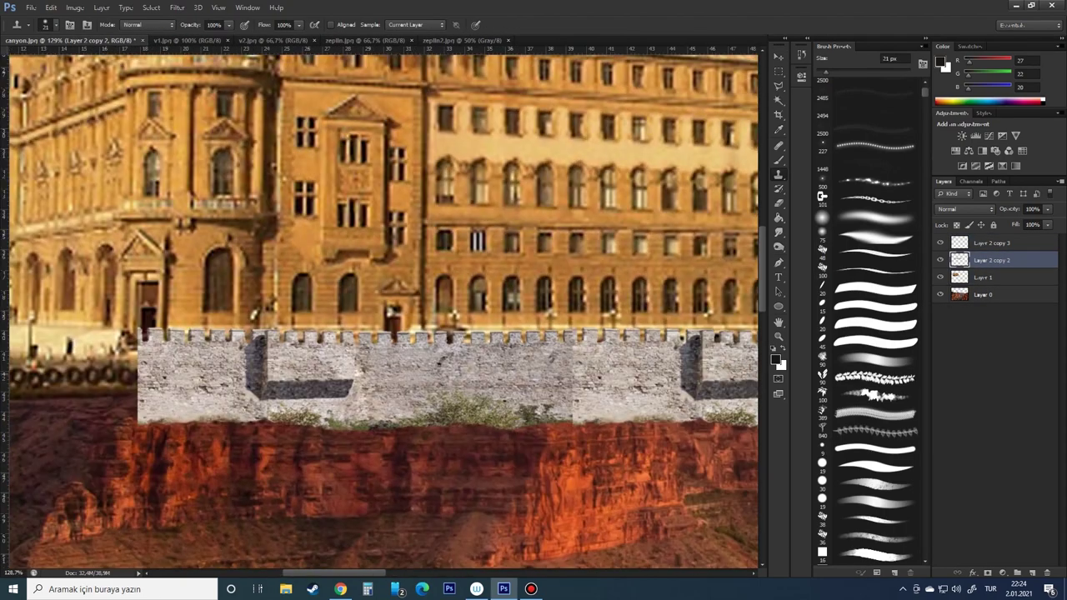
Free Transform the wall copy narrower and nudge it slightly left
{"action": "key", "text": "ctrl+0"}
{"action": "key", "text": "ctrl+t"}
{"action": "left_click_drag", "start_coordinate": [705, 356], "coordinate": [595, 357]}
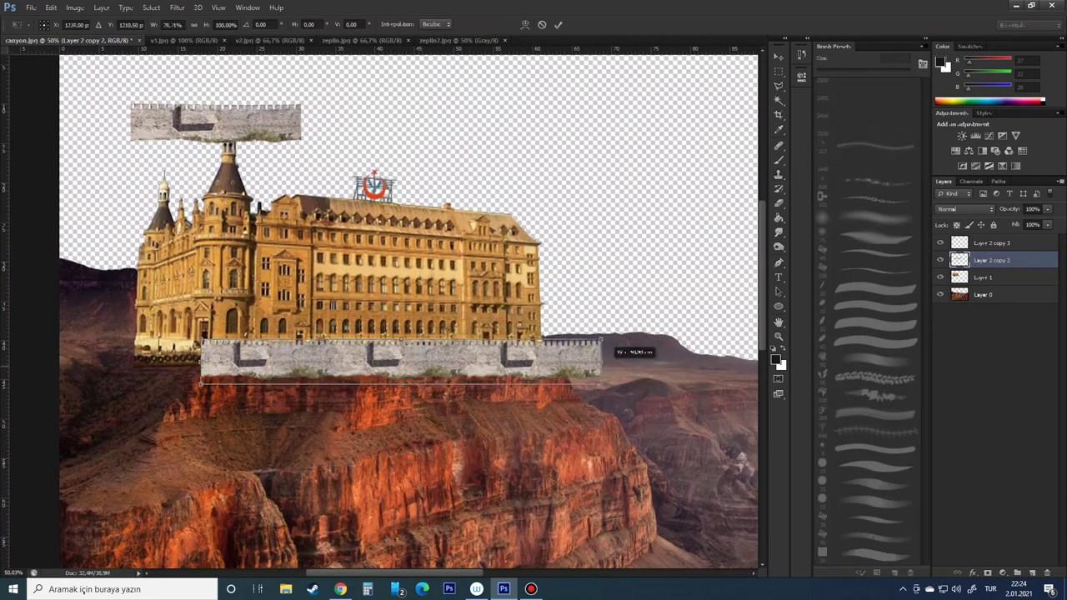
{"action": "left_click_drag", "start_coordinate": [400, 354], "coordinate": [389, 355]}
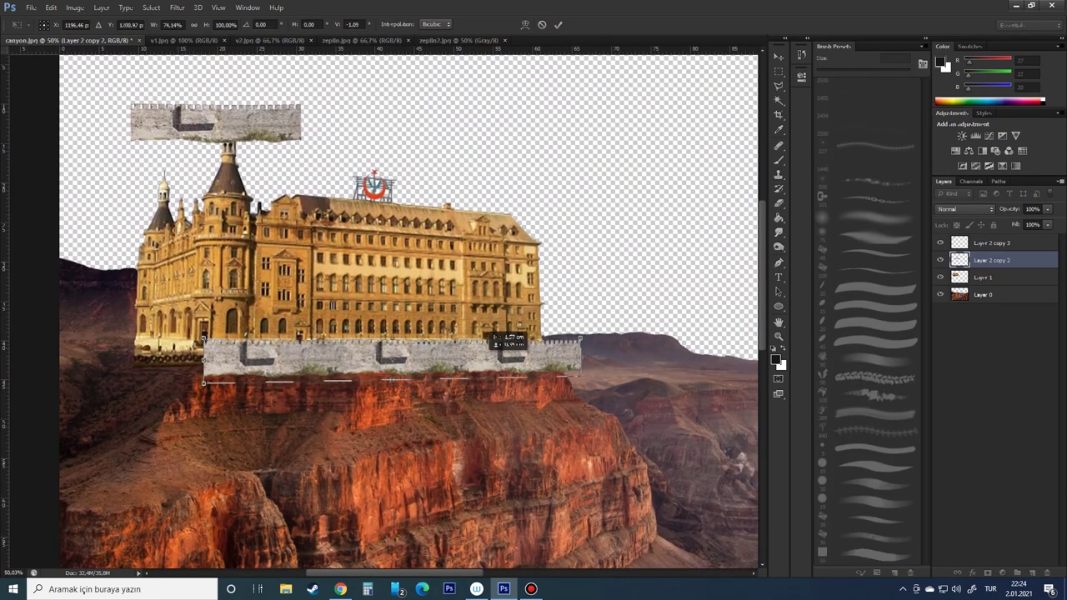
{"action": "key", "text": "Return"}
{"action": "scroll", "coordinate": [467, 333], "scroll_direction": "down", "scroll_amount": 2}
Bring the top wall piece down onto the lower wall and stretch its left edge
{"action": "key", "text": "ctrl+t"}
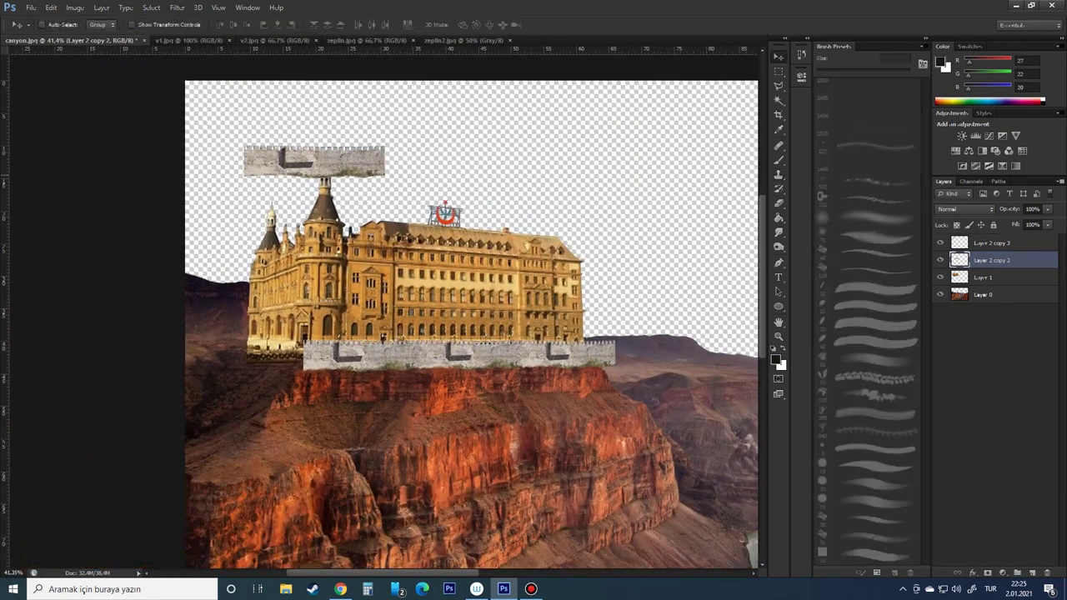
{"action": "left_click_drag", "start_coordinate": [314, 161], "coordinate": [275, 350]}
{"action": "scroll", "coordinate": [276, 350], "scroll_direction": "up", "scroll_amount": 3}
{"action": "mouse_move", "coordinate": [107, 337]}
{"action": "left_mouse_down"}
{"action": "mouse_move", "coordinate": [28, 338]}
{"action": "mouse_move", "coordinate": [124, 333]}
{"action": "left_mouse_up"}
{"action": "scroll", "coordinate": [133, 358], "scroll_direction": "down", "scroll_amount": 3}
{"action": "scroll", "coordinate": [148, 388], "scroll_direction": "up", "scroll_amount": 3}
{"action": "scroll", "coordinate": [148, 388], "scroll_direction": "down", "scroll_amount": 3}
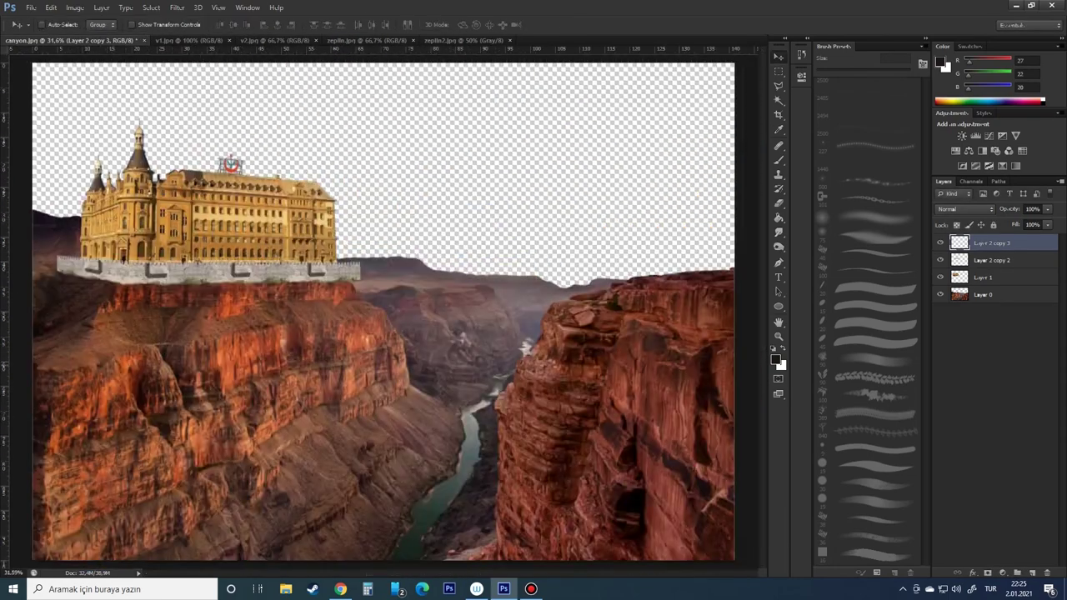
{"action": "scroll", "coordinate": [148, 388], "scroll_direction": "up", "scroll_amount": 3}
Copy the wall piece down-left and distort its left end far along the slope
{"action": "left_click_drag", "start_coordinate": [400, 308], "coordinate": [345, 371]}
{"action": "right_click", "coordinate": [345, 372]}
{"action": "left_click", "coordinate": [375, 431]}
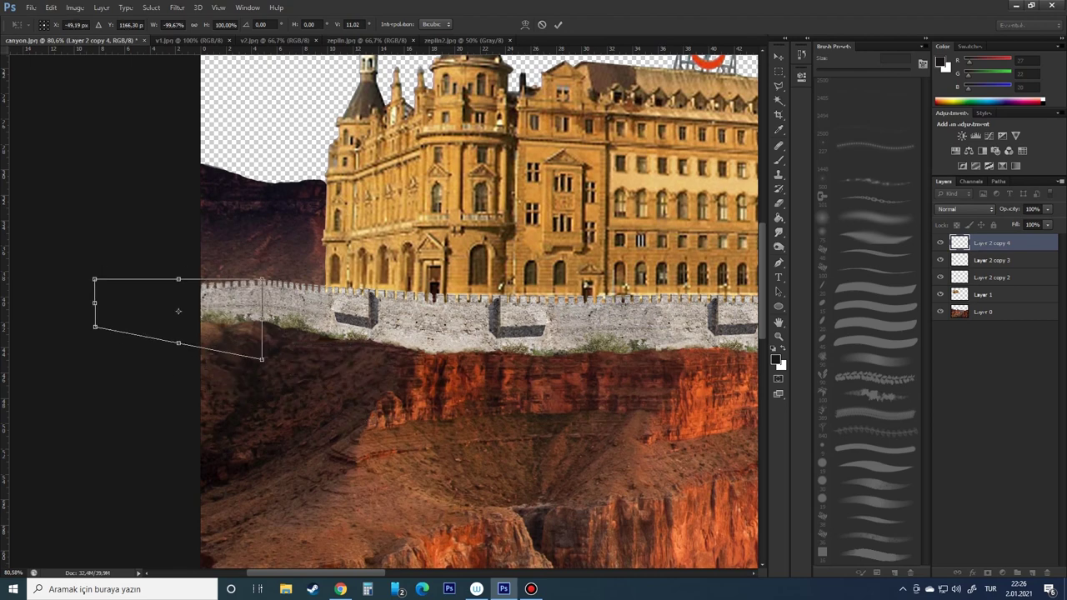
{"action": "left_click_drag", "start_coordinate": [207, 384], "coordinate": [19, 308]}
Darken the wall section by lowering brightness in Brightness/Contrast
{"action": "left_click", "coordinate": [75, 7]}
{"action": "left_click", "coordinate": [250, 41]}
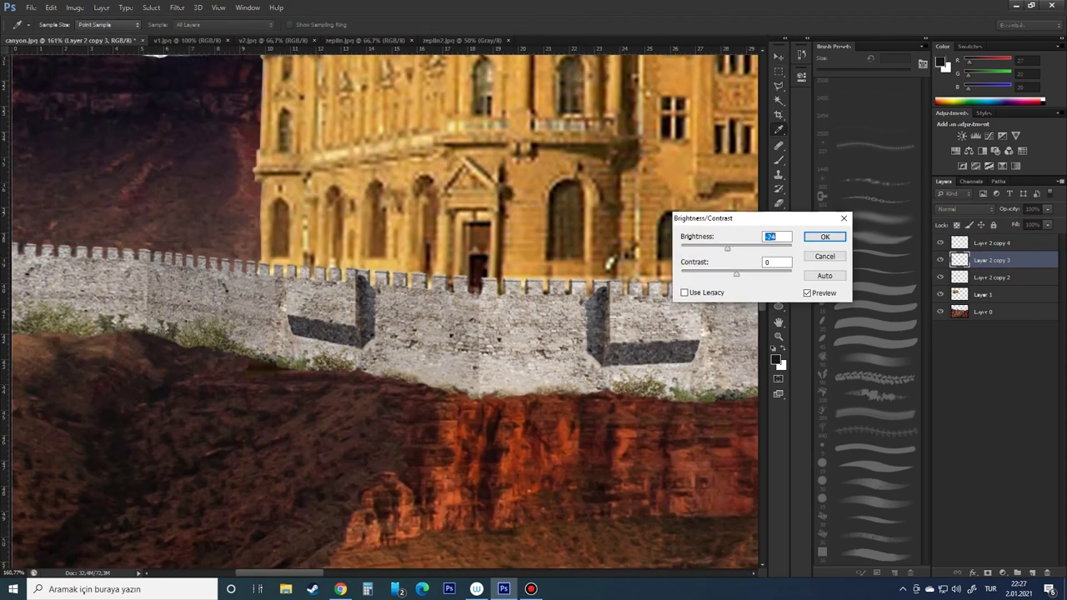
{"action": "left_click_drag", "start_coordinate": [734, 266], "coordinate": [709, 267]}
{"action": "left_click", "coordinate": [822, 237]}
Clone stone over the wall's shadow seam with an 8 px brush at 65% opacity
{"action": "scroll", "coordinate": [384, 309], "scroll_direction": "up", "scroll_amount": 3}
{"action": "key", "text": "s"}
{"action": "left_click_drag", "start_coordinate": [338, 266], "coordinate": [338, 366]}
{"action": "left_click_drag", "start_coordinate": [342, 329], "coordinate": [342, 380]}
{"action": "key", "text": "bracketleft"}
{"action": "key", "text": "bracketleft"}
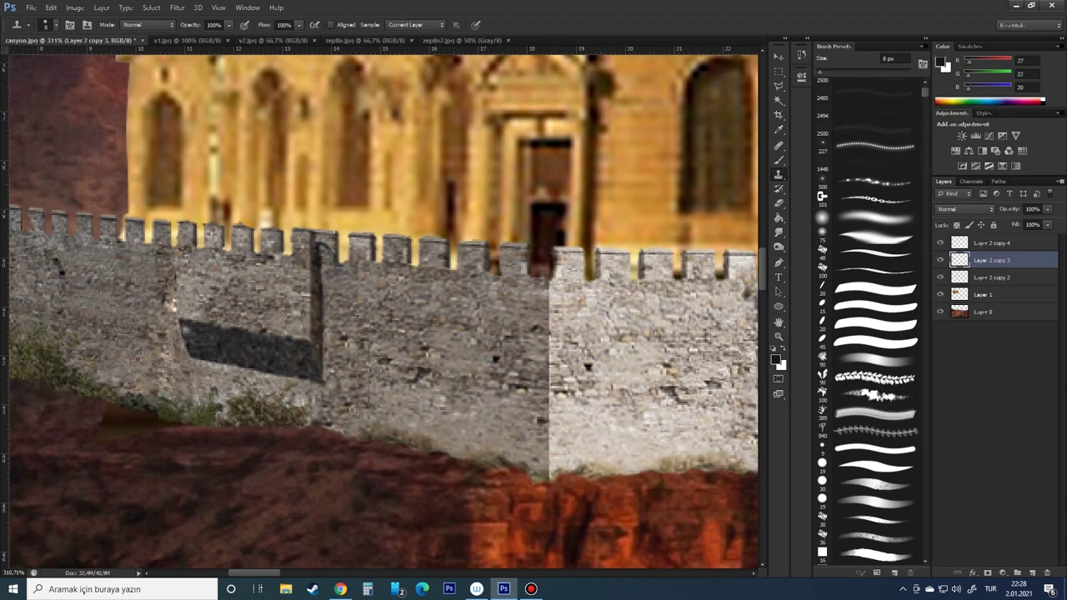
{"action": "mouse_move", "coordinate": [179, 350]}
{"action": "left_mouse_down"}
{"action": "mouse_move", "coordinate": [383, 316]}
{"action": "mouse_move", "coordinate": [475, 345]}
{"action": "left_mouse_up"}
{"action": "key", "text": "6"}
{"action": "key", "text": "5"}
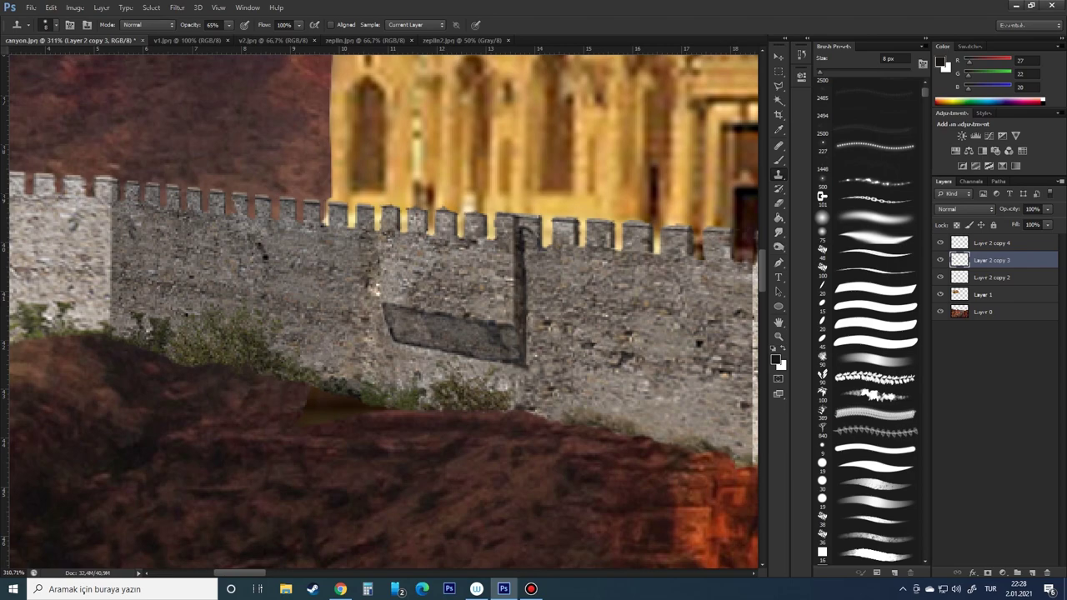
Zoom out to view the whole wall with the Eraser ready
{"action": "right_click", "coordinate": [391, 306]}
{"action": "key", "text": "Escape"}
{"action": "scroll", "coordinate": [356, 353], "scroll_direction": "down", "scroll_amount": 5}
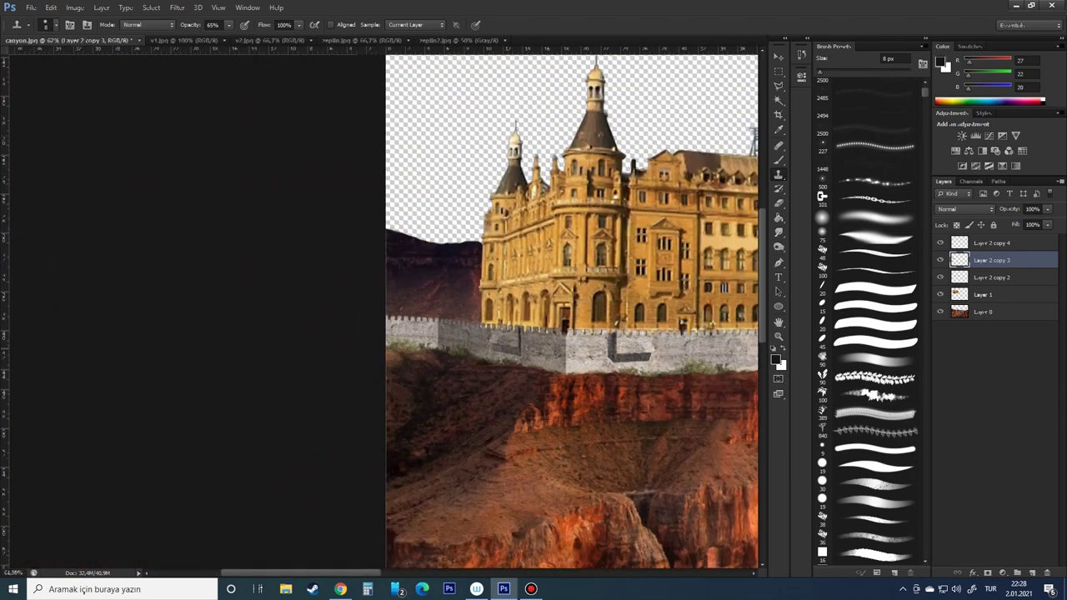
{"action": "key", "text": "e"}
{"action": "scroll", "coordinate": [492, 308], "scroll_direction": "down", "scroll_amount": 2}
Set the eraser to 45 px and make Layer 2 copy 2 the active layer
{"action": "right_click", "coordinate": [546, 333]}
{"action": "double_click", "coordinate": [583, 400]}
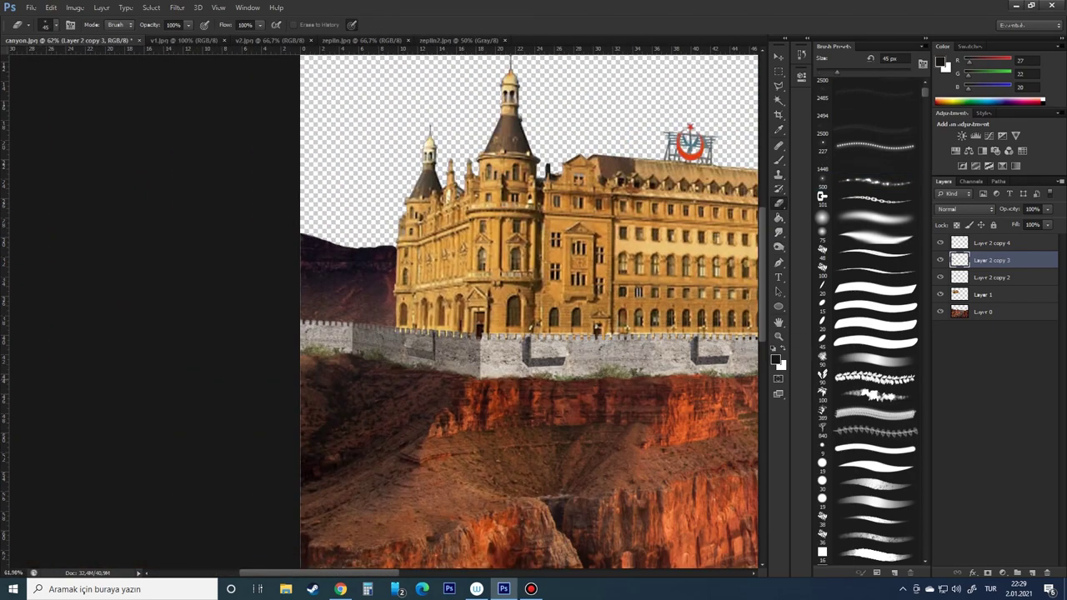
{"action": "key", "text": "alt+bracketleft"}
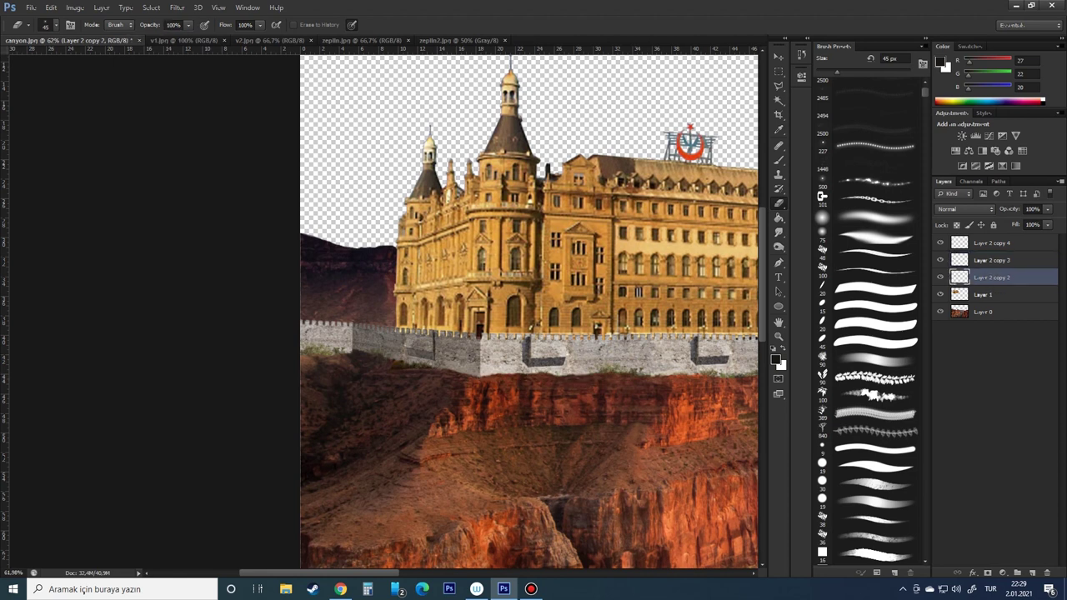
{"action": "scroll", "coordinate": [529, 309], "scroll_direction": "right", "scroll_amount": 3}
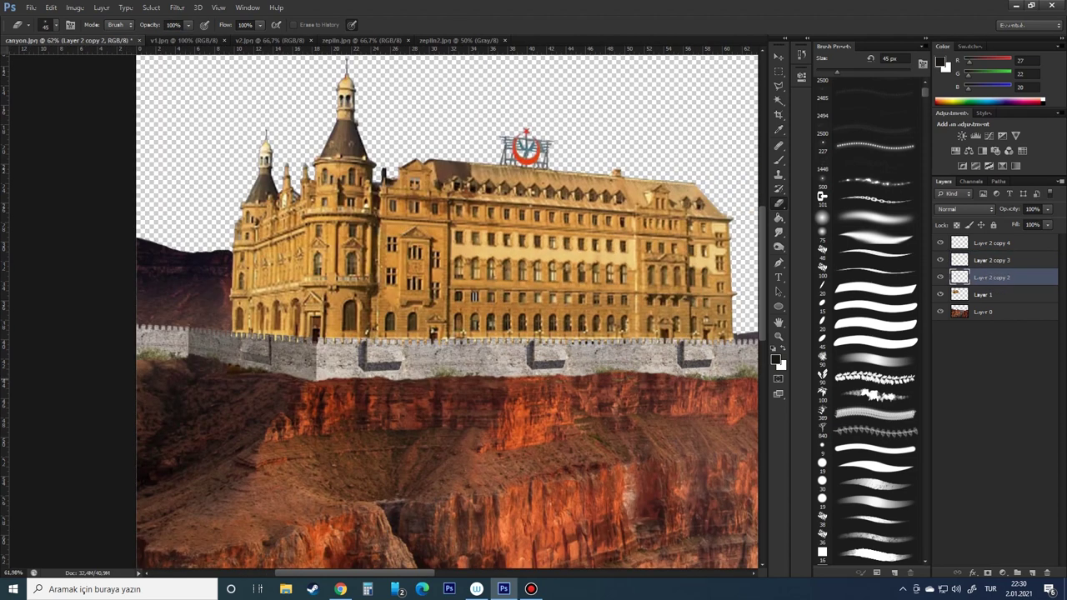
{"action": "scroll", "coordinate": [447, 308], "scroll_direction": "right", "scroll_amount": 2}
Lasso and delete the surplus wall piece on the right, then deselect
{"action": "key", "text": "l"}
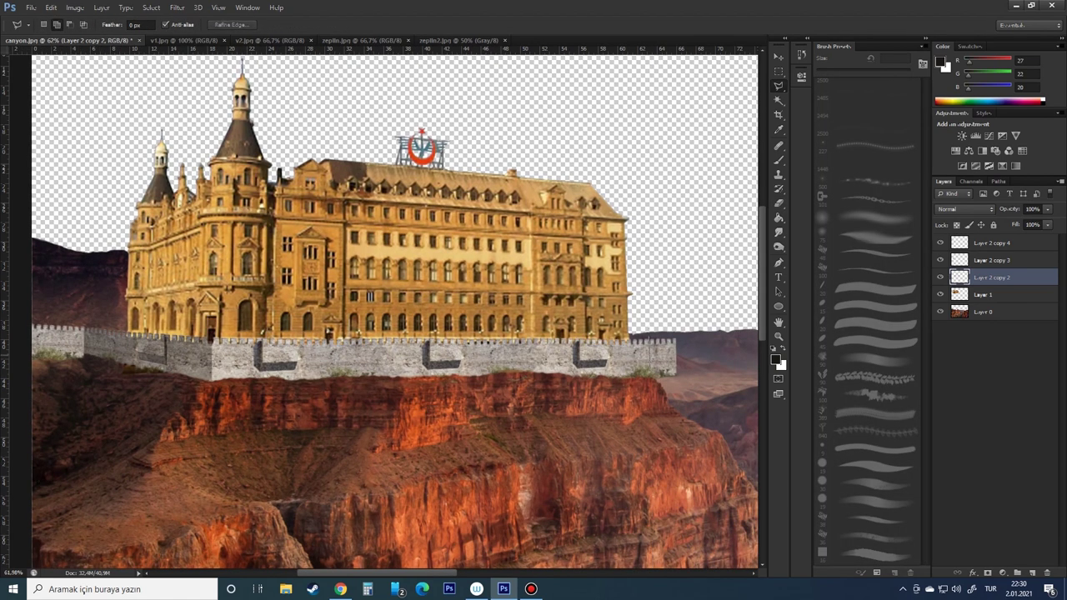
{"action": "key", "text": "Delete"}
{"action": "key", "text": "ctrl+d"}
{"action": "key", "text": "e"}
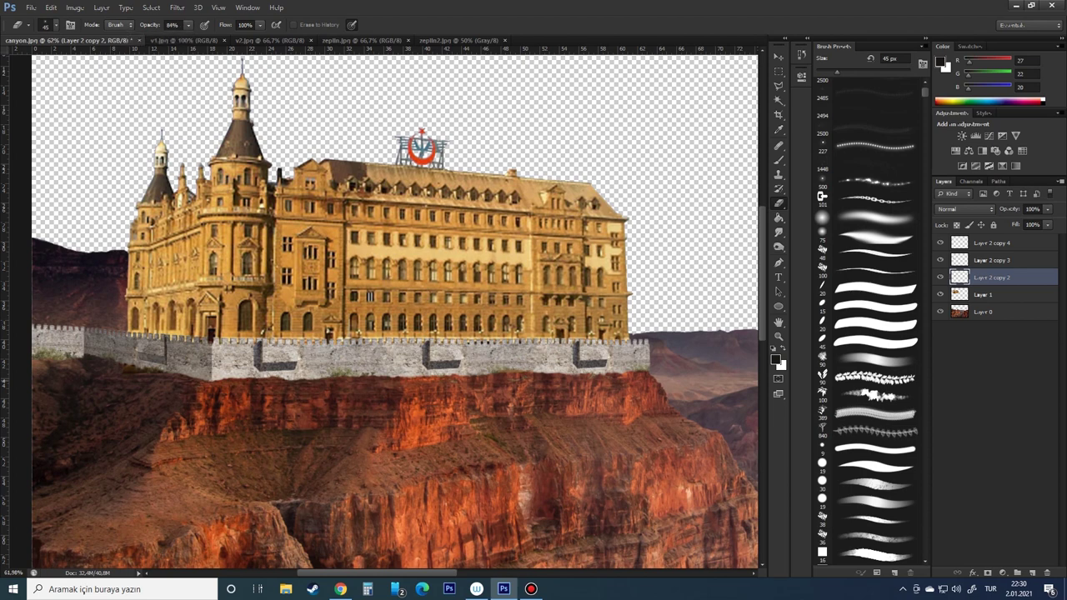
{"action": "scroll", "coordinate": [444, 356], "scroll_direction": "up", "scroll_amount": 5}
{"action": "scroll", "coordinate": [443, 356], "scroll_direction": "up", "scroll_amount": 1}
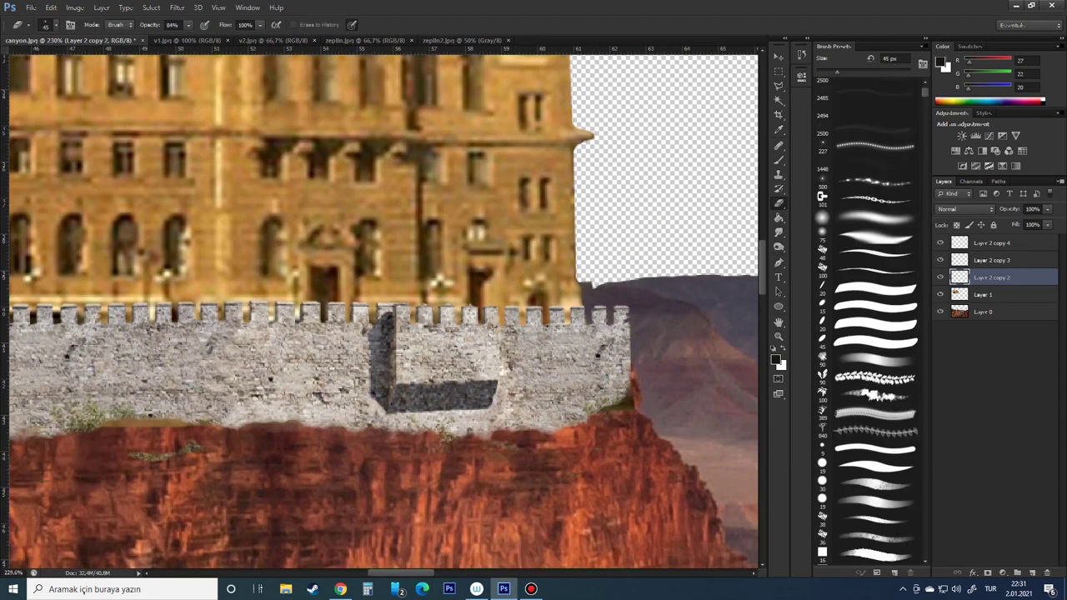
{"action": "key", "text": "s"}
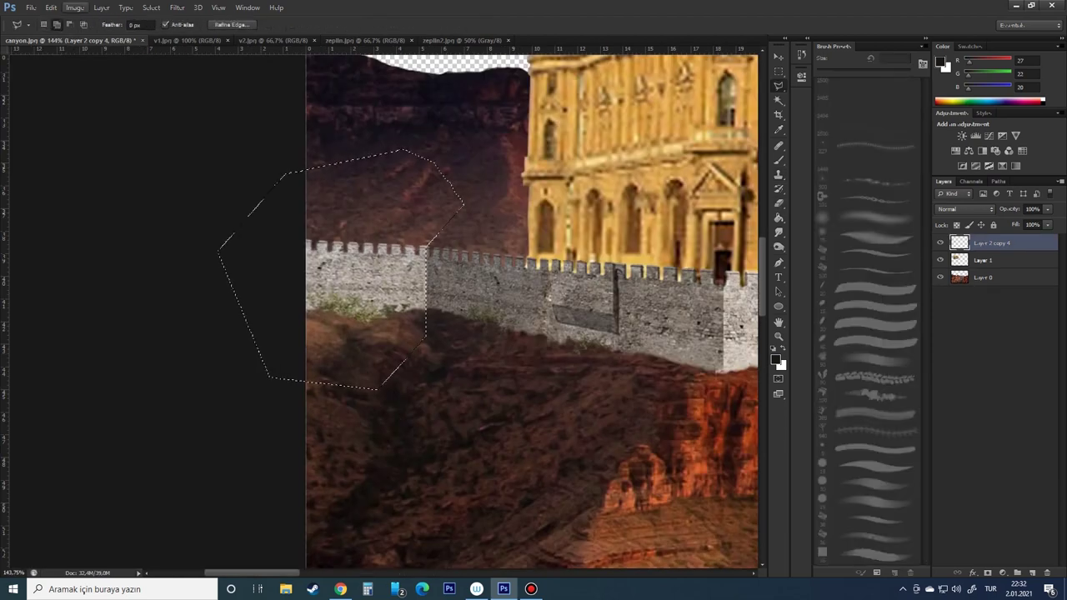
Darken a selected wall section on the left slope, then open Levels for the next stretch
{"action": "left_click_drag", "start_coordinate": [555, 133], "coordinate": [741, 174]}
{"action": "key", "text": "Return"}
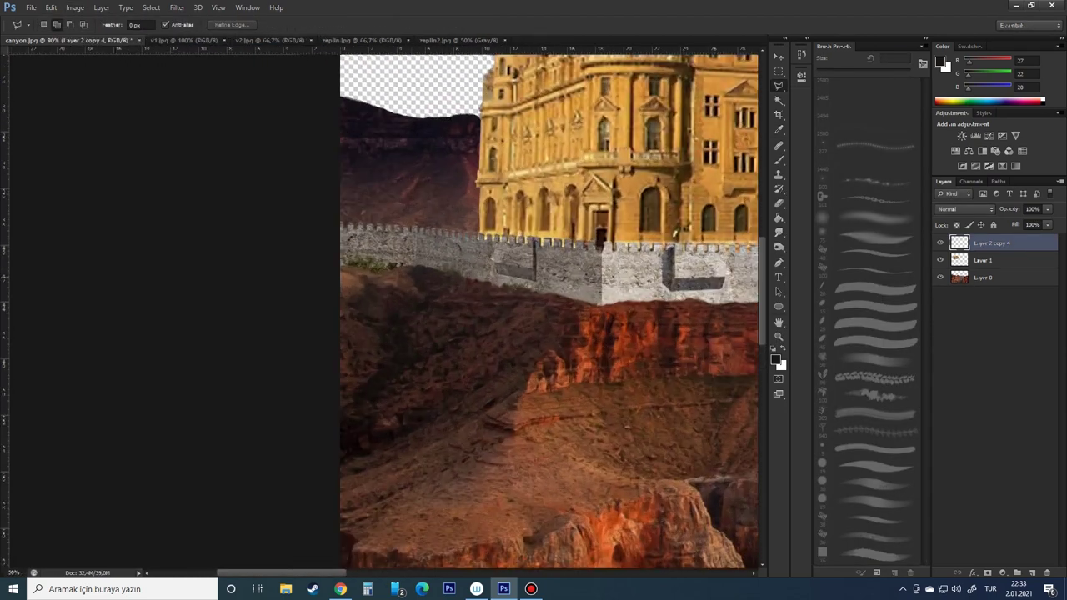
{"action": "scroll", "coordinate": [530, 250], "scroll_direction": "up", "scroll_amount": 2}
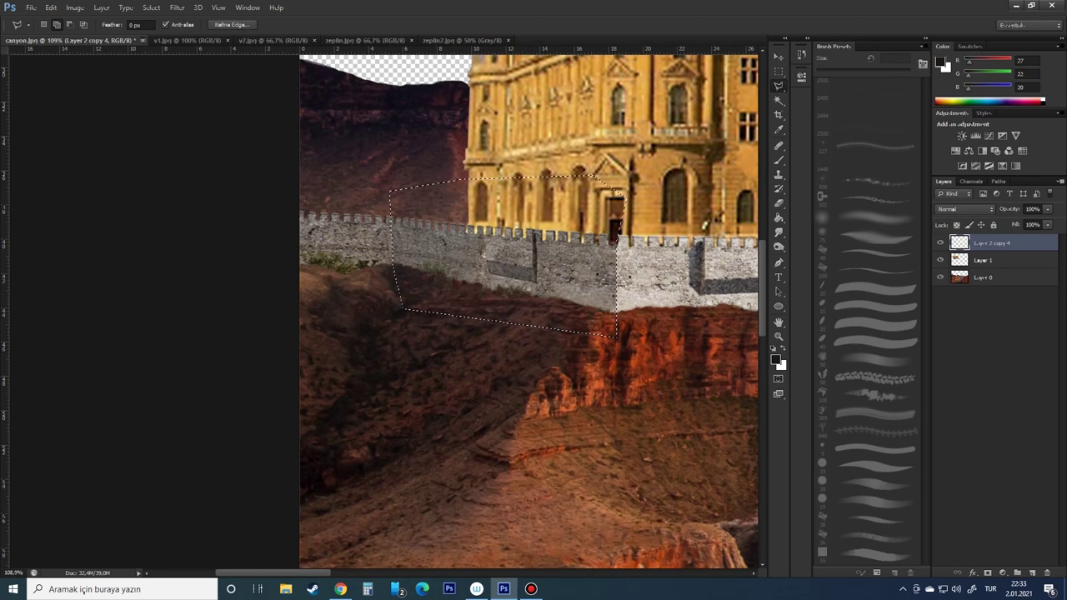
{"action": "key", "text": "ctrl+l"}
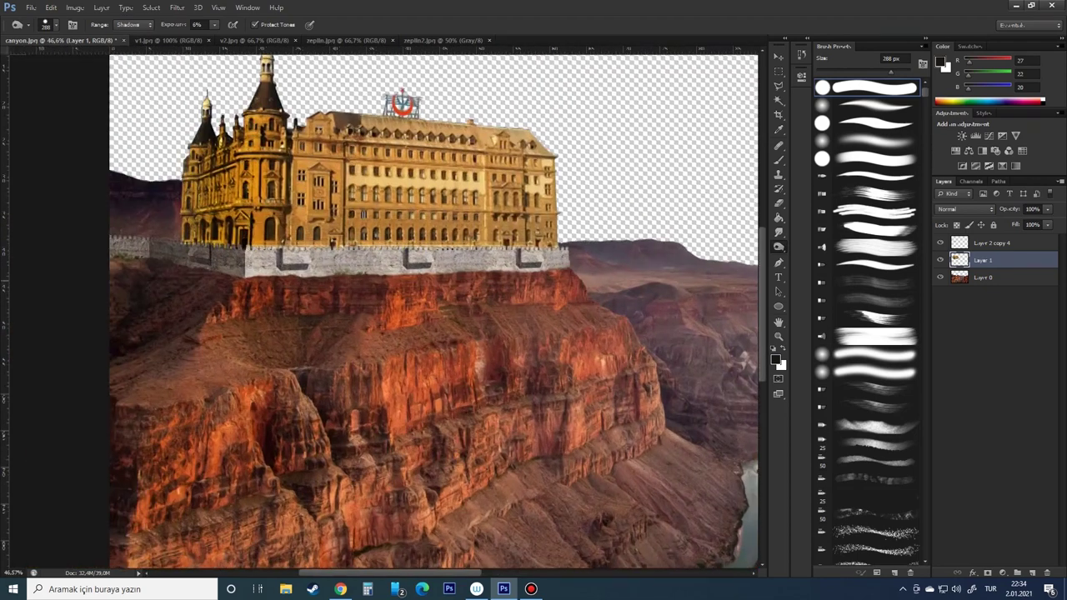
Match the wall's colours to canyon.jpg with Image > Adjustments > Match Color
{"action": "left_click", "coordinate": [75, 8]}
{"action": "left_click", "coordinate": [250, 271]}
{"action": "left_click", "coordinate": [517, 317]}
{"action": "left_click", "coordinate": [463, 338]}
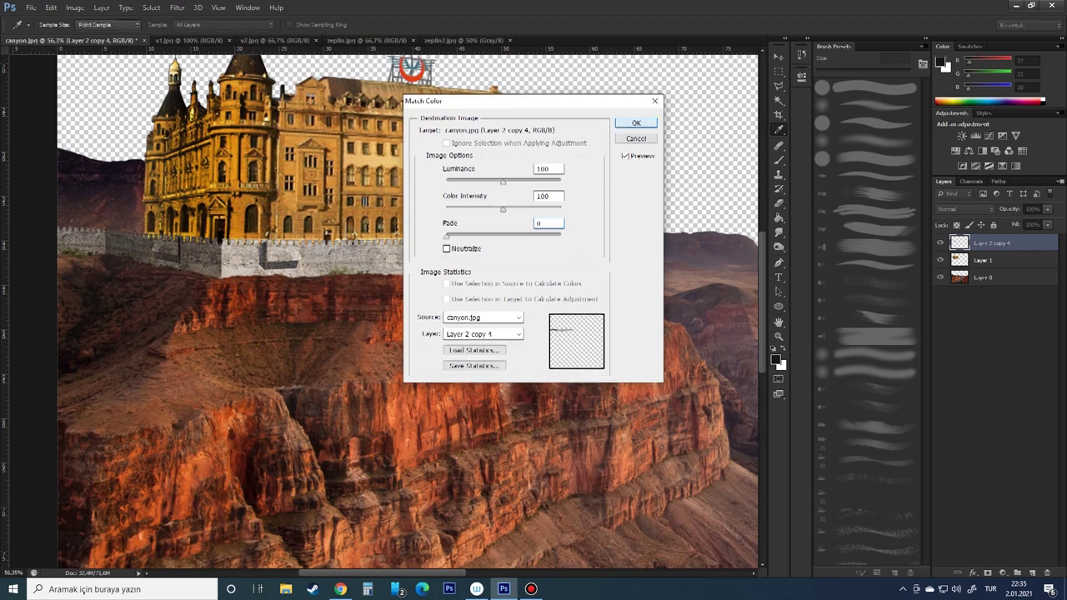
{"action": "left_click", "coordinate": [75, 8]}
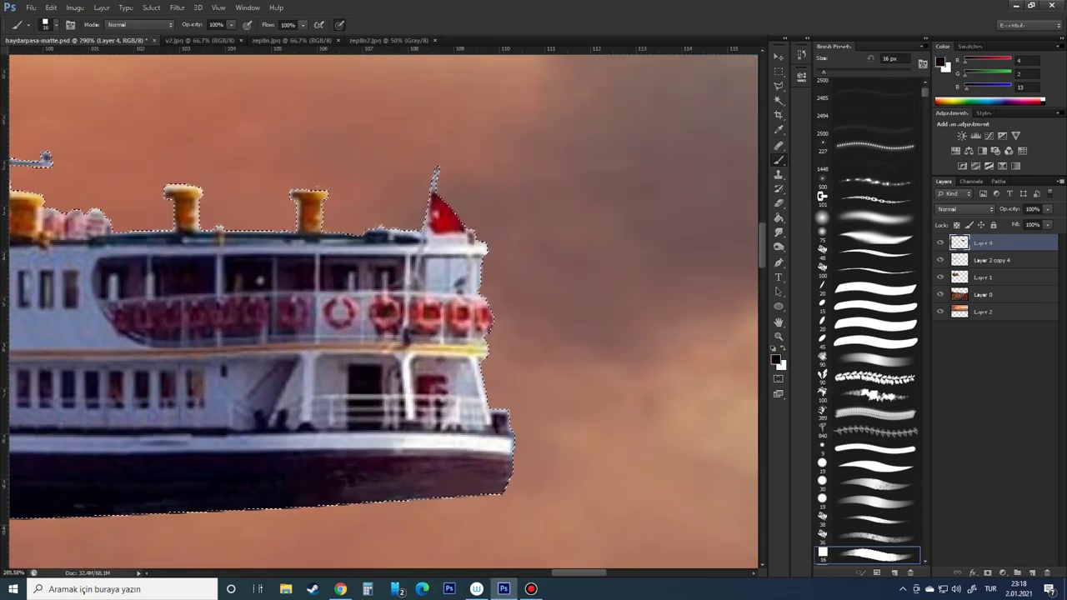
Deselect and set the eraser size to 5 px
{"action": "key", "text": "ctrl+d"}
{"action": "key", "text": "e"}
{"action": "right_click", "coordinate": [500, 276]}
{"action": "type", "text": "5"}
{"action": "key", "text": "Return"}
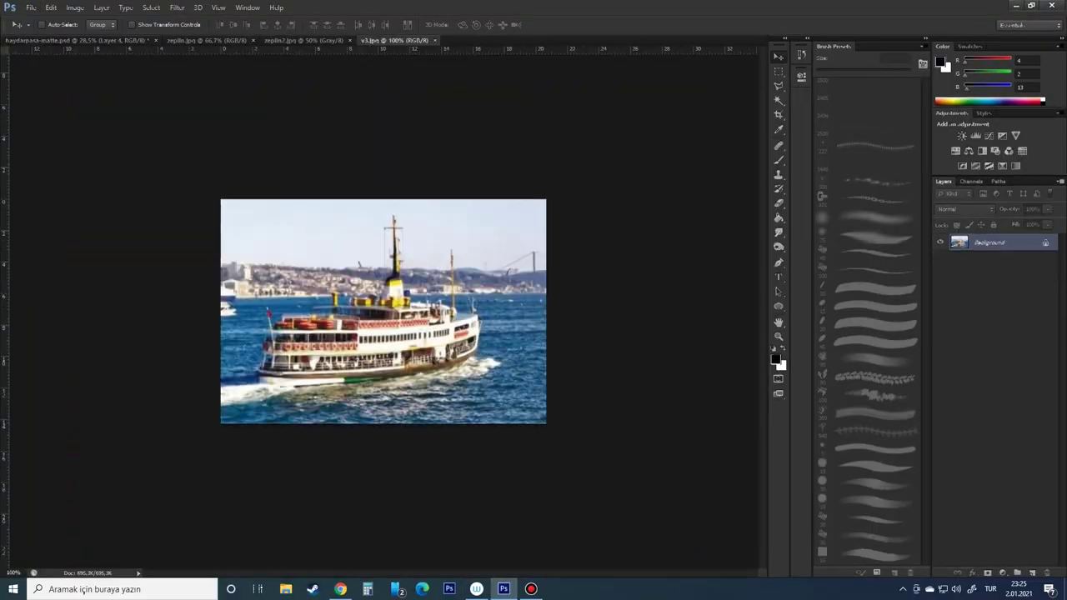
Move the ferry next to the station on the cliff and zoom in on it
{"action": "key", "text": "l"}
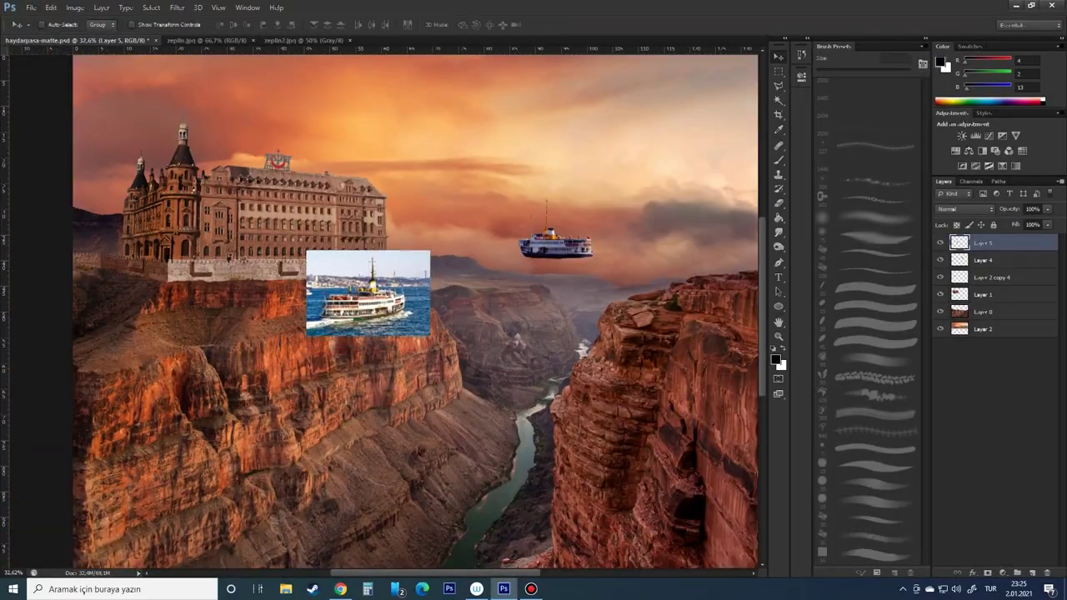
{"action": "scroll", "coordinate": [364, 295], "scroll_direction": "up", "scroll_amount": 5}
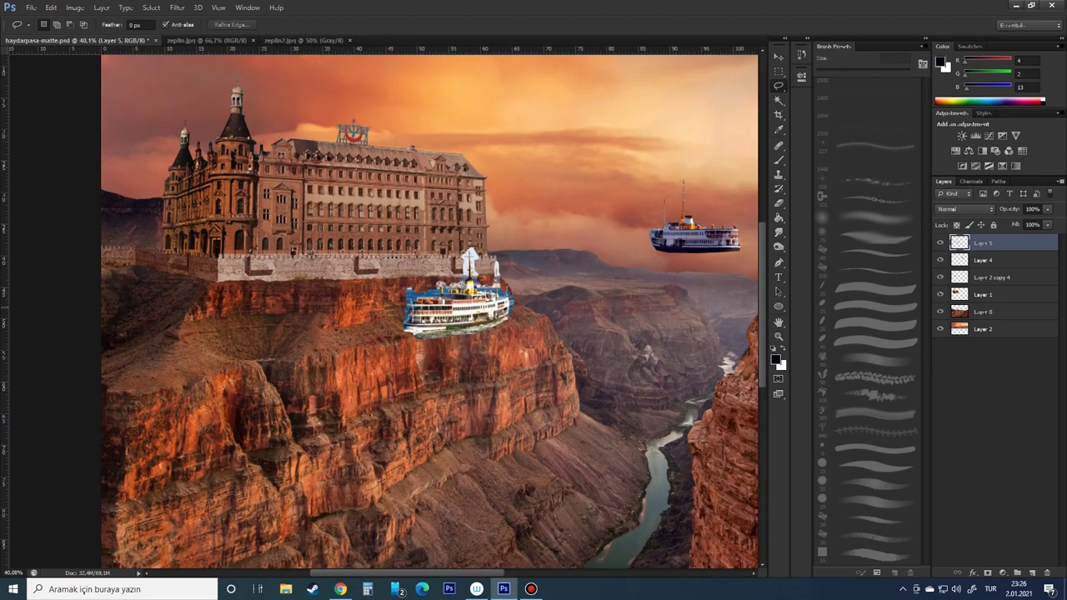
{"action": "left_click_drag", "start_coordinate": [477, 290], "coordinate": [552, 251]}
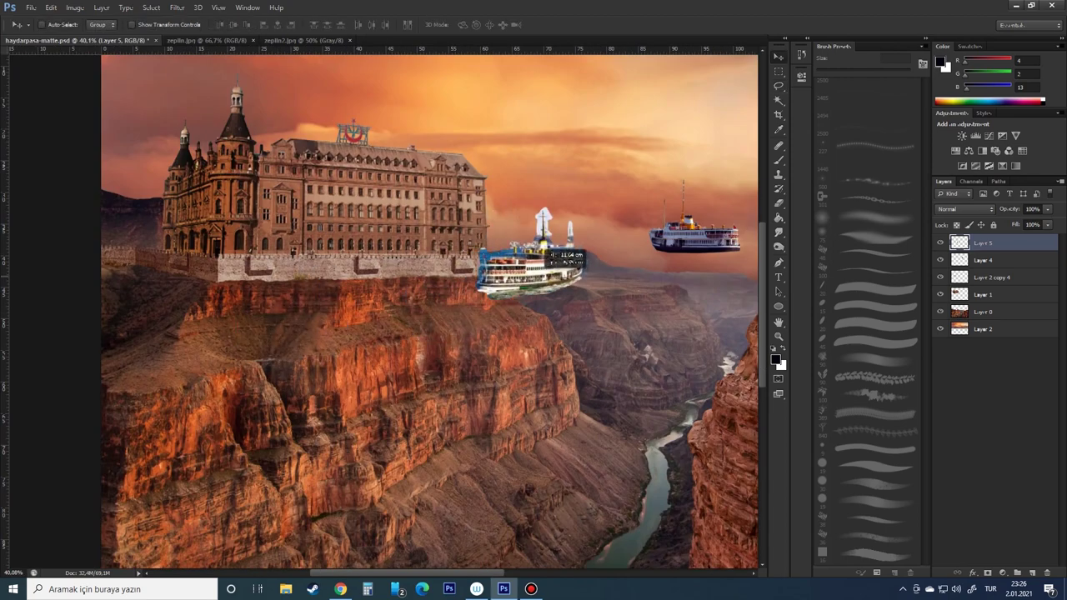
{"action": "scroll", "coordinate": [534, 267], "scroll_direction": "up", "scroll_amount": 3}
{"action": "scroll", "coordinate": [500, 250], "scroll_direction": "up", "scroll_amount": 2}
{"action": "key", "text": "e"}
{"action": "scroll", "coordinate": [467, 217], "scroll_direction": "up", "scroll_amount": 3}
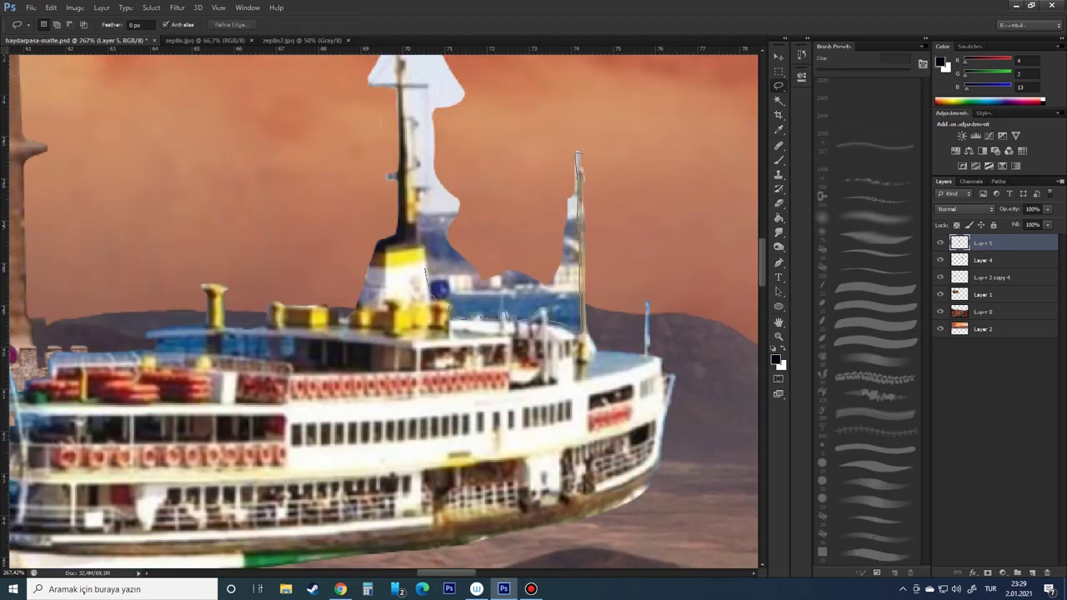
Remove leftover background around the ferry's masts and darken the bottom of its hull
{"action": "left_click_drag", "start_coordinate": [700, 250], "coordinate": [700, 88]}
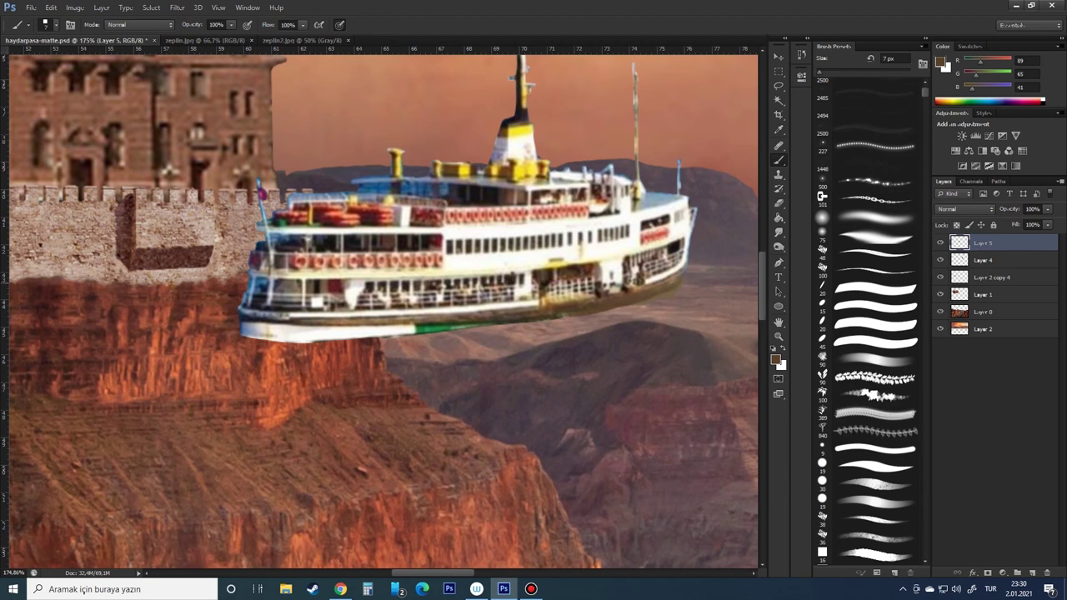
{"action": "scroll", "coordinate": [380, 308], "scroll_direction": "left", "scroll_amount": 3}
{"action": "scroll", "coordinate": [380, 308], "scroll_direction": "left", "scroll_amount": 2}
{"action": "left_click_drag", "start_coordinate": [538, 327], "coordinate": [355, 325]}
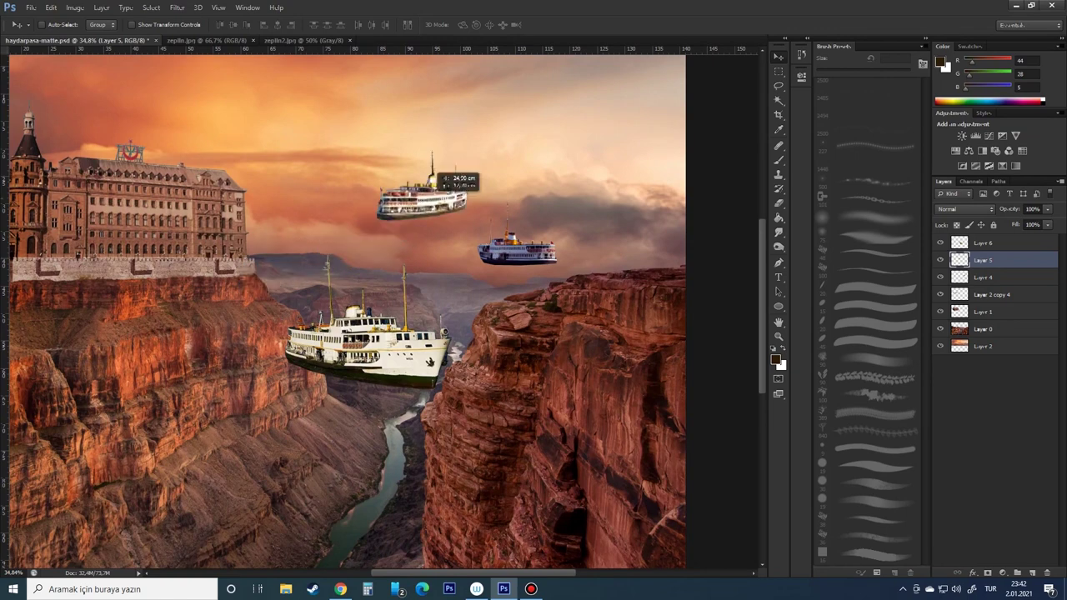
Shift the ferry up-right and drop the zeppelin image into the station composite for resizing
{"action": "left_click_drag", "start_coordinate": [321, 237], "coordinate": [616, 149]}
{"action": "mouse_move", "coordinate": [200, 40]}
{"action": "left_mouse_down"}
{"action": "mouse_move", "coordinate": [467, 133]}
{"action": "mouse_move", "coordinate": [258, 162]}
{"action": "left_mouse_up"}
{"action": "left_click_drag", "start_coordinate": [417, 292], "coordinate": [438, 226]}
{"action": "key", "text": "ctrl+t"}
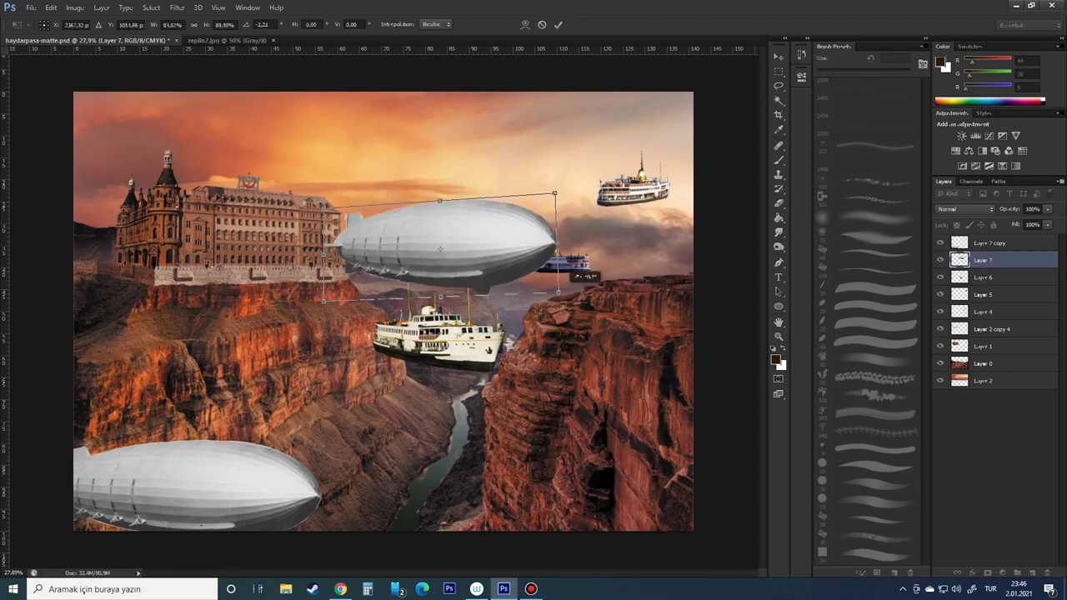
Commit the zeppelin's new size and position, then start drawing brown rope lines over its upper right
{"action": "key", "text": "Return"}
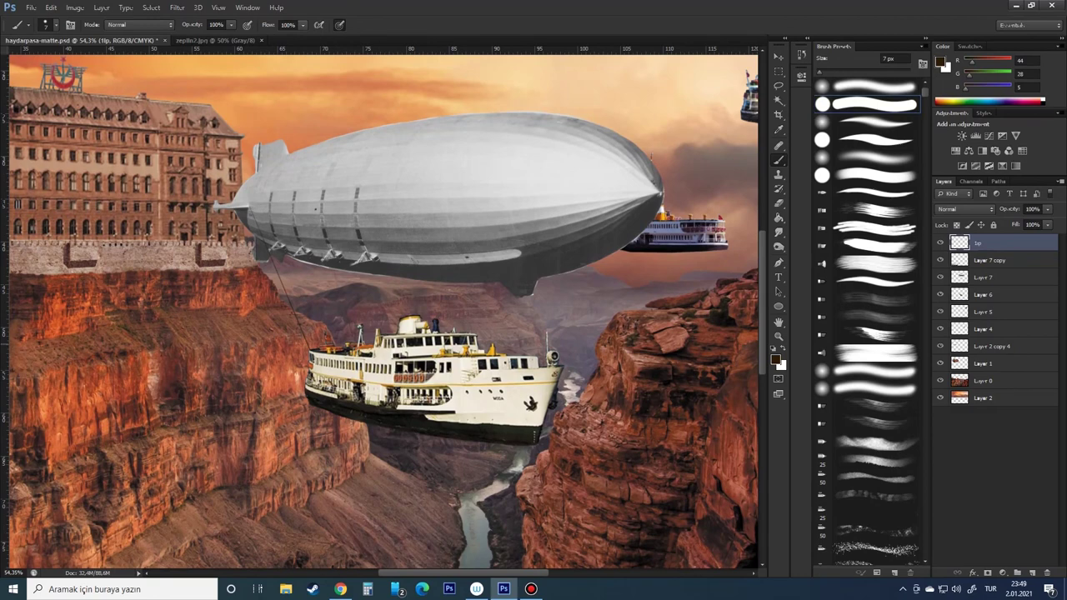
{"action": "scroll", "coordinate": [339, 273], "scroll_direction": "up", "scroll_amount": 5}
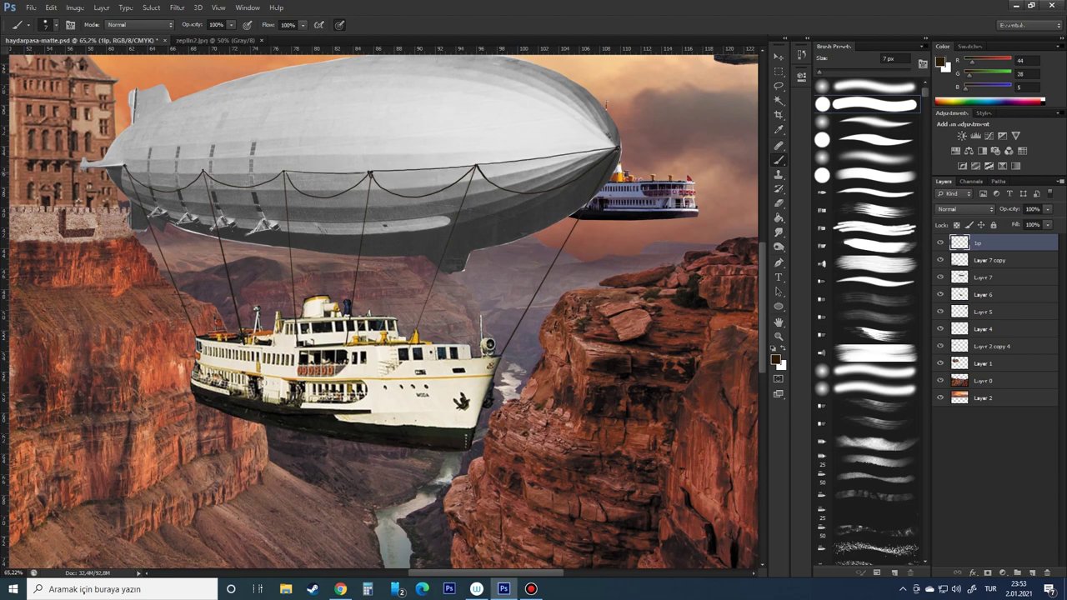
{"action": "scroll", "coordinate": [383, 309], "scroll_direction": "up", "scroll_amount": 2}
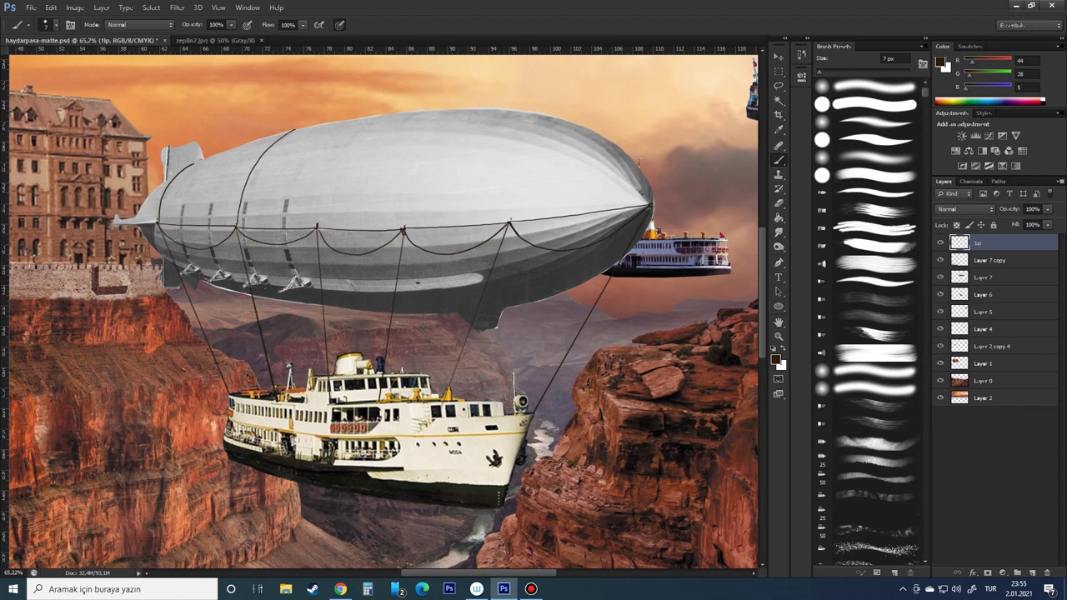
{"action": "left_click_drag", "start_coordinate": [565, 120], "coordinate": [531, 146]}
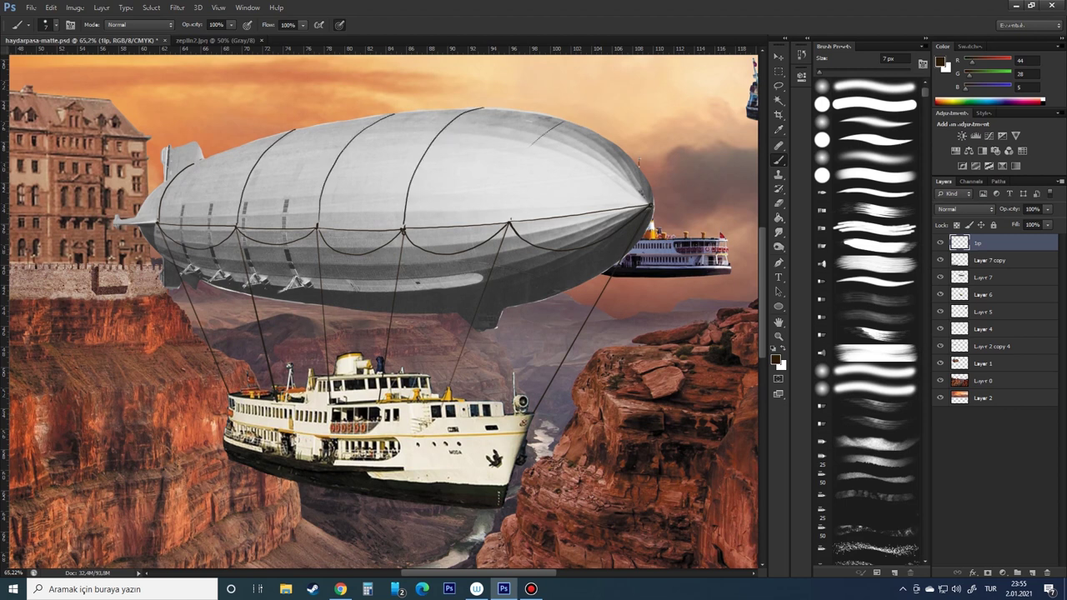
{"action": "key", "text": "b"}
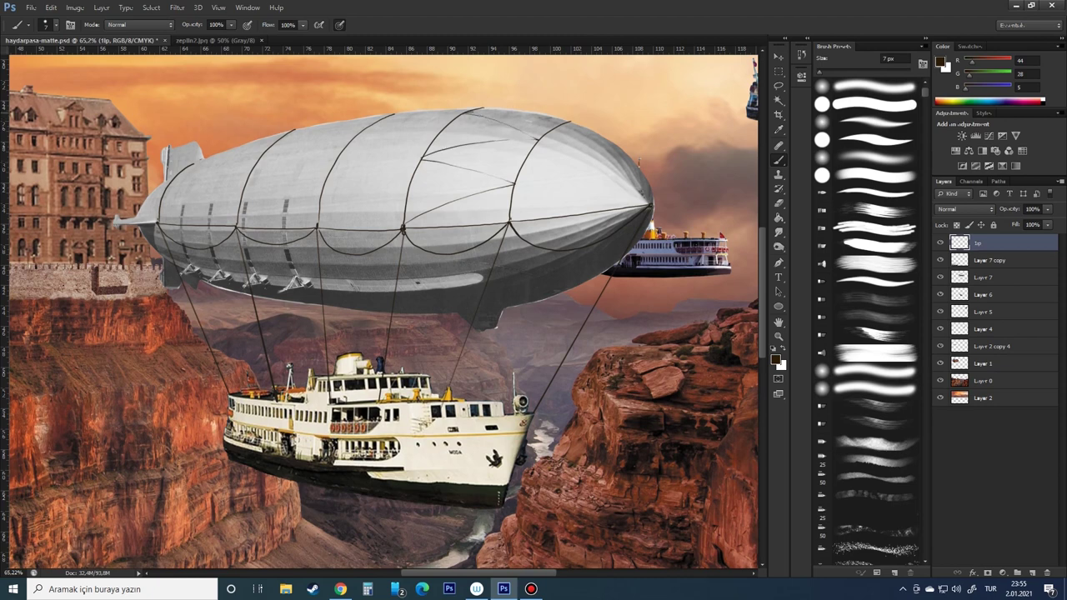
{"action": "left_click_drag", "start_coordinate": [500, 209], "coordinate": [438, 453]}
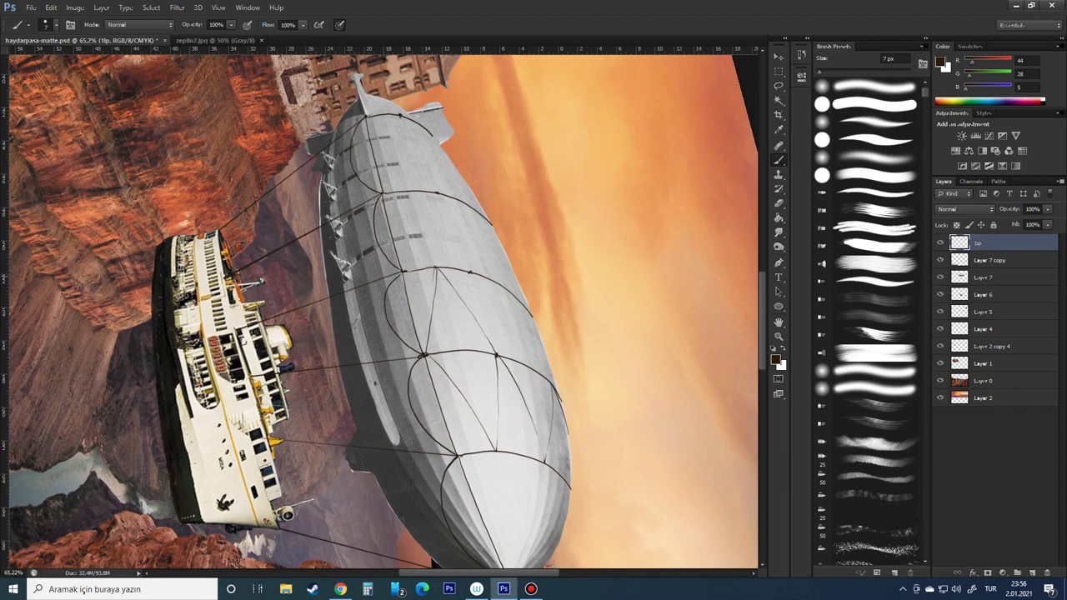
{"action": "left_click_drag", "start_coordinate": [464, 351], "coordinate": [412, 340]}
{"action": "key", "text": "Escape"}
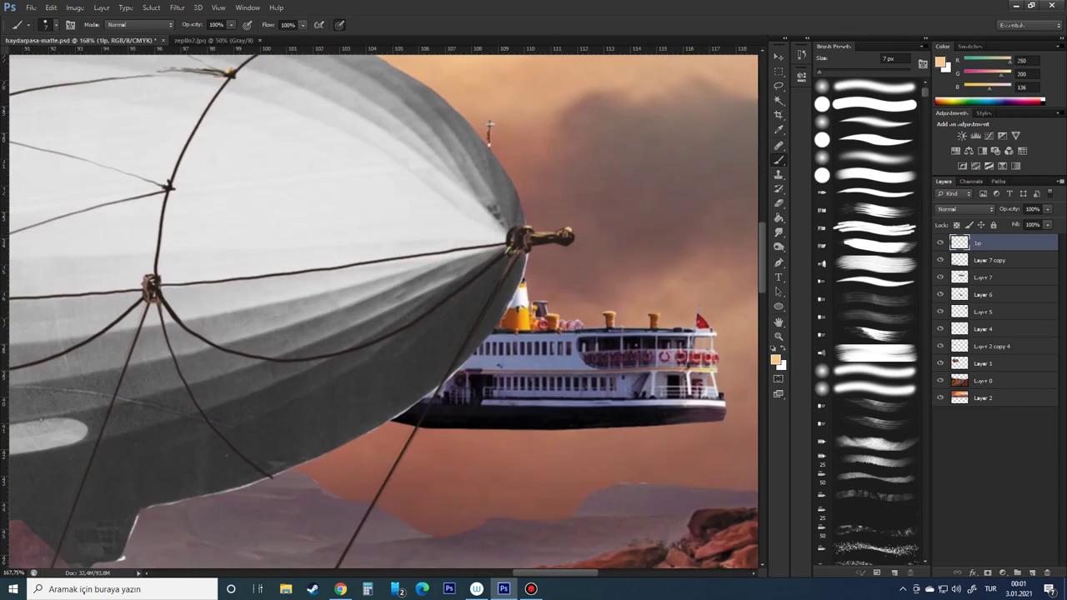
Undo two stray cable strokes and retrace one dark brown cable line along the zeppelin
{"action": "scroll", "coordinate": [489, 134], "scroll_direction": "down", "scroll_amount": 5}
{"action": "left_click", "coordinate": [706, 191], "text": "alt"}
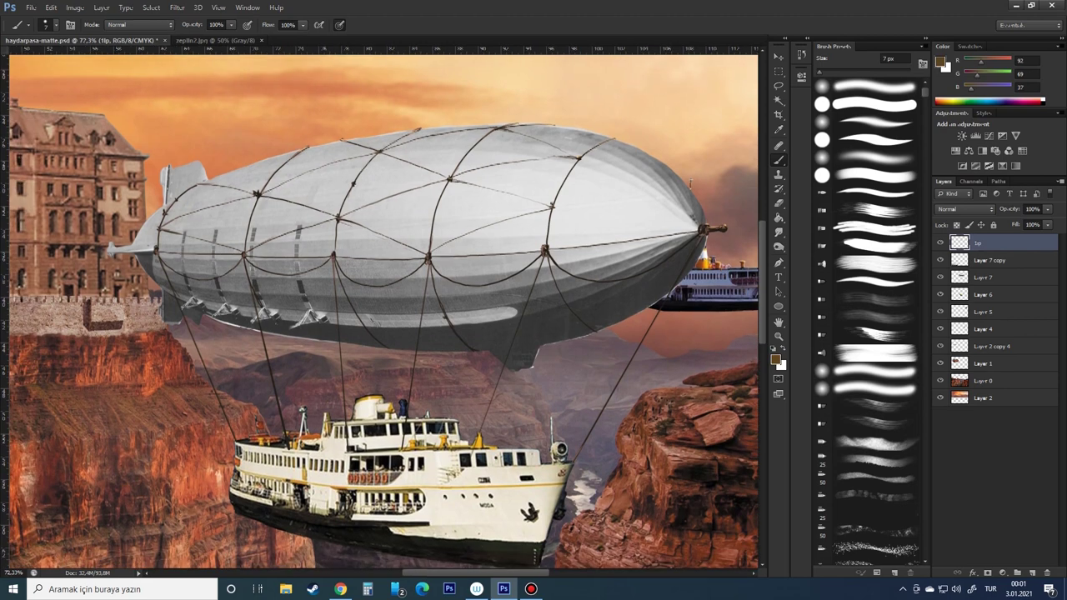
{"action": "scroll", "coordinate": [690, 183], "scroll_direction": "up", "scroll_amount": 3}
{"action": "key", "text": "ctrl+z"}
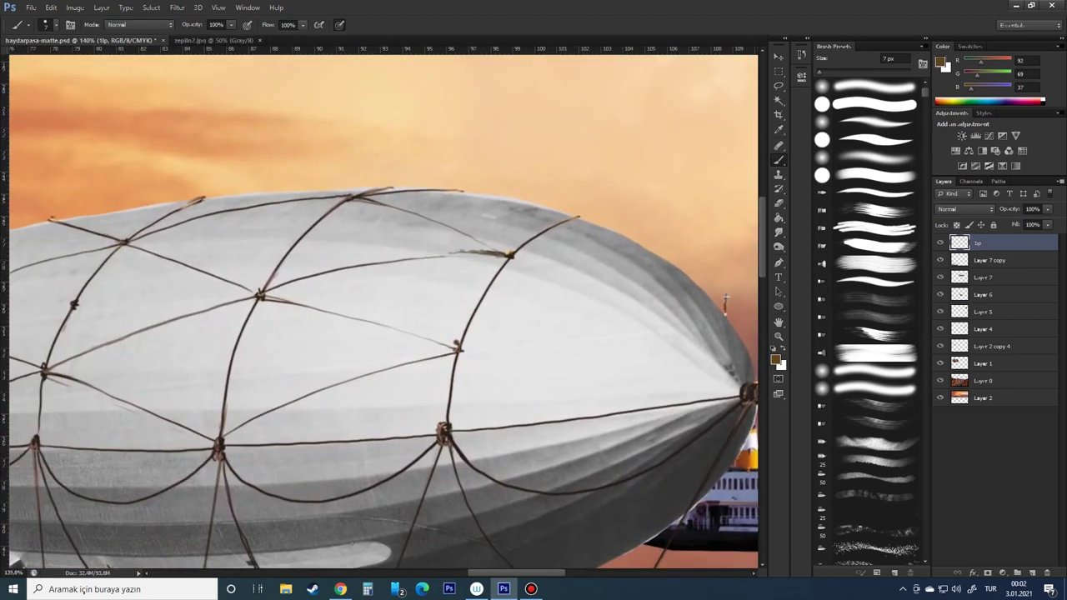
{"action": "key", "text": "ctrl+z"}
{"action": "left_click_drag", "start_coordinate": [725, 300], "coordinate": [155, 143]}
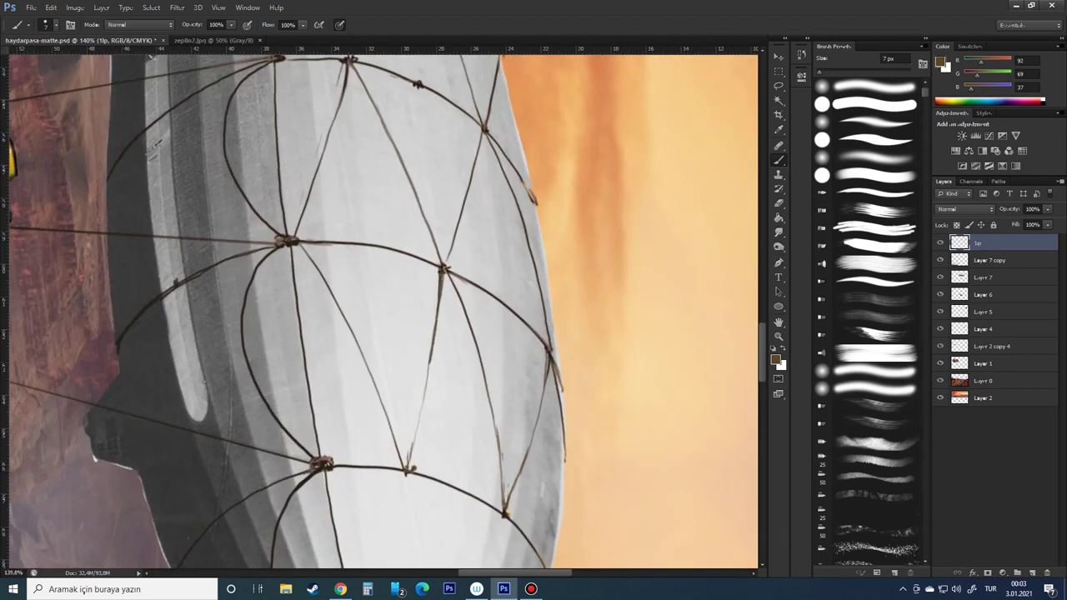
{"action": "left_click_drag", "start_coordinate": [442, 270], "coordinate": [404, 472]}
{"action": "key", "text": "ctrl+0"}
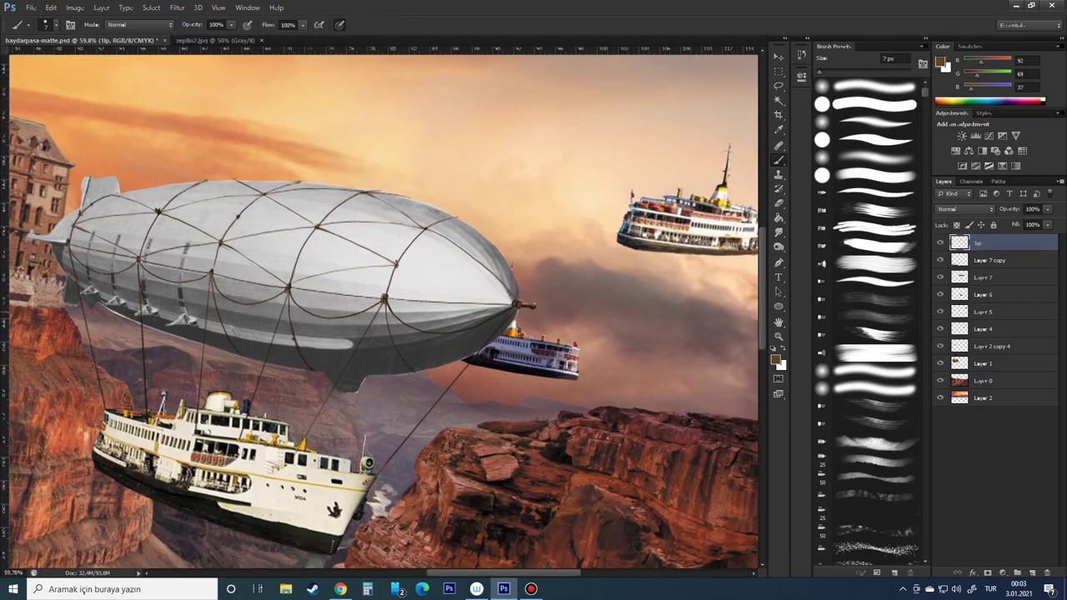
Sample darker and lighter browns from the zeppelin and switch to the Eraser
{"action": "left_click_drag", "start_coordinate": [583, 250], "coordinate": [466, 467]}
{"action": "left_click_drag", "start_coordinate": [525, 247], "coordinate": [500, 275]}
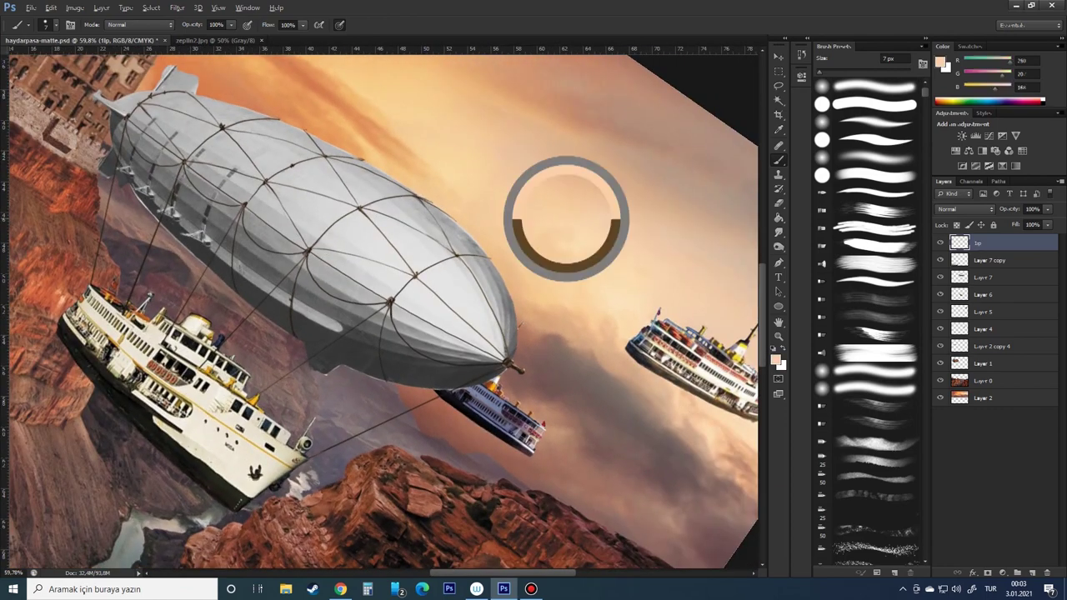
{"action": "left_click", "coordinate": [467, 268], "text": "alt"}
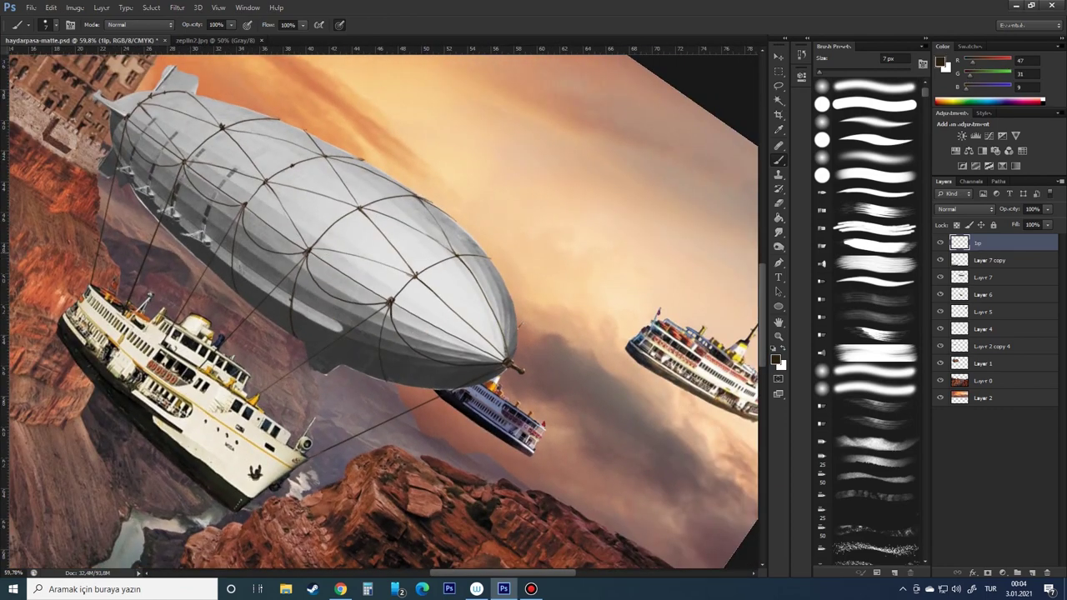
{"action": "left_click", "coordinate": [265, 184], "text": "alt"}
{"action": "key", "text": "e"}
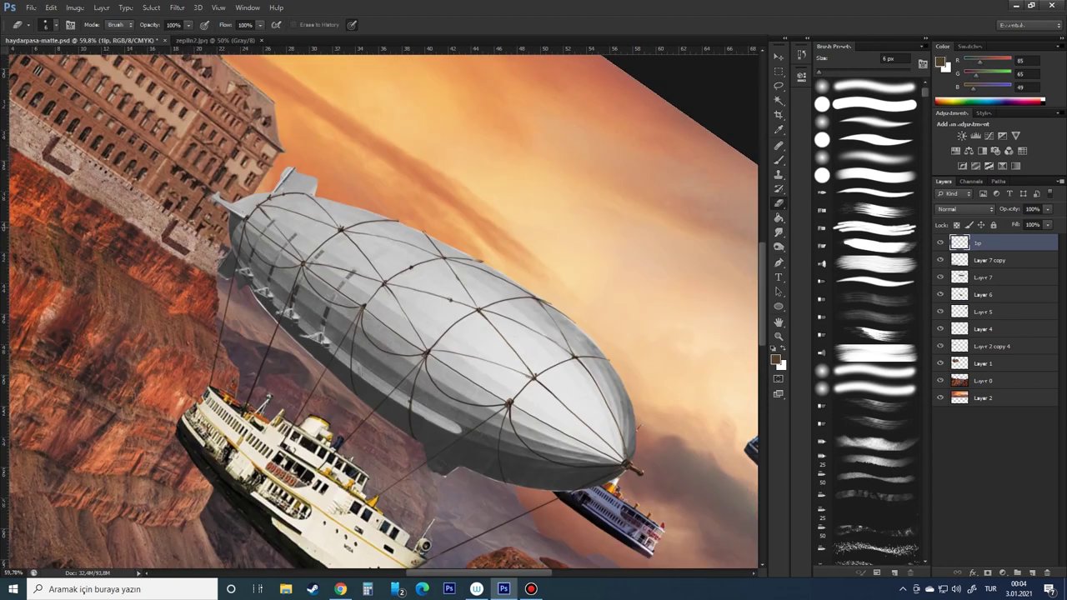
Select Layer 7 and browse Image Adjustments, backing out of Hue/Saturation
{"action": "key", "text": "ctrl+minus"}
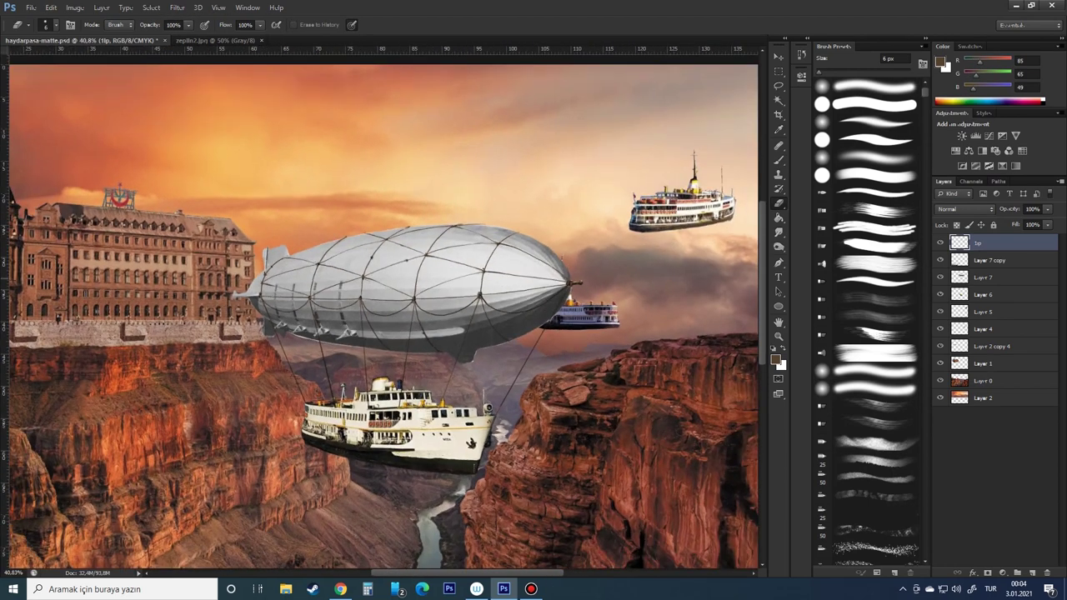
{"action": "left_click", "coordinate": [984, 276]}
{"action": "left_click", "coordinate": [76, 7]}
{"action": "left_click", "coordinate": [250, 96]}
{"action": "key", "text": "Escape"}
{"action": "left_click", "coordinate": [75, 7]}
Apply Color Balance +82 / 51 / -45 to Layer 7, then sample a light sunset sky colour
{"action": "left_click", "coordinate": [250, 105]}
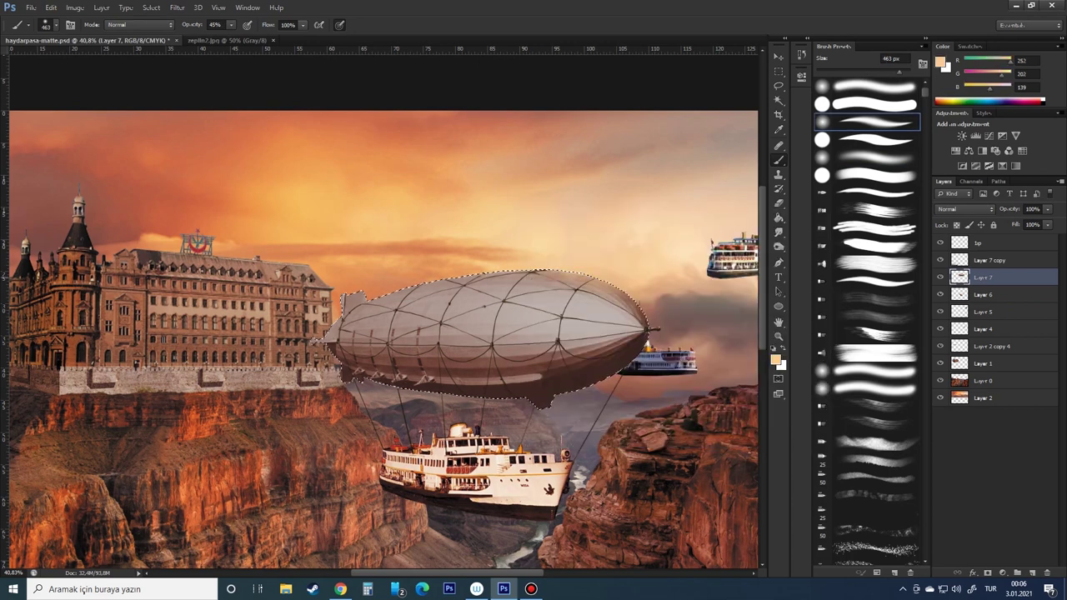
{"action": "left_click", "coordinate": [512, 185], "text": "alt"}
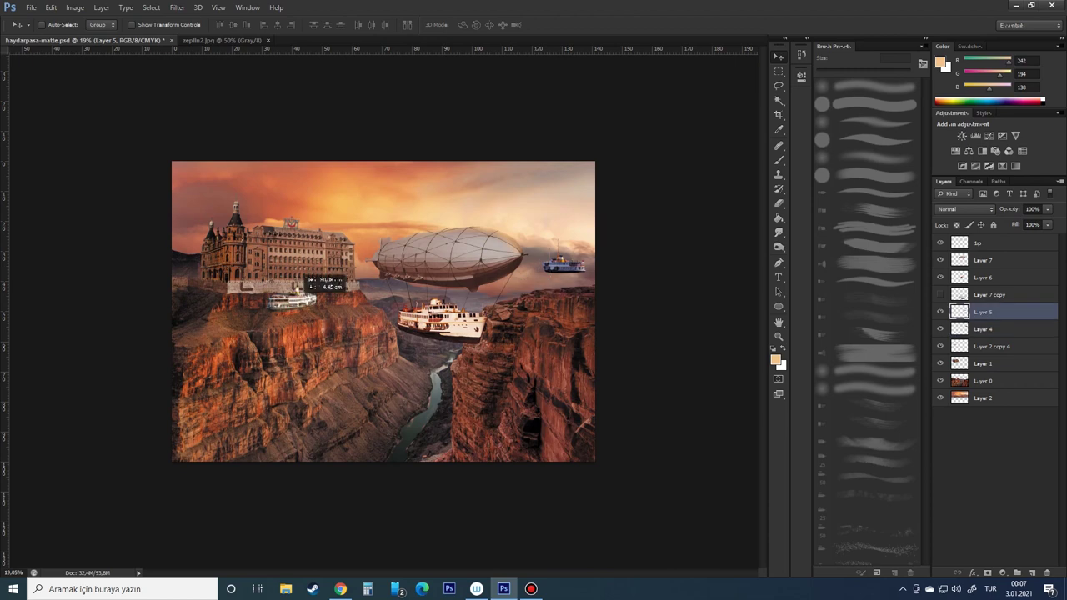
Reposition the ferries and zeppelin group, tuck a small ferry behind the right cliff, and sketch a second zeppelin
{"action": "left_click_drag", "start_coordinate": [405, 265], "coordinate": [564, 265]}
{"action": "left_click_drag", "start_coordinate": [467, 262], "coordinate": [456, 227]}
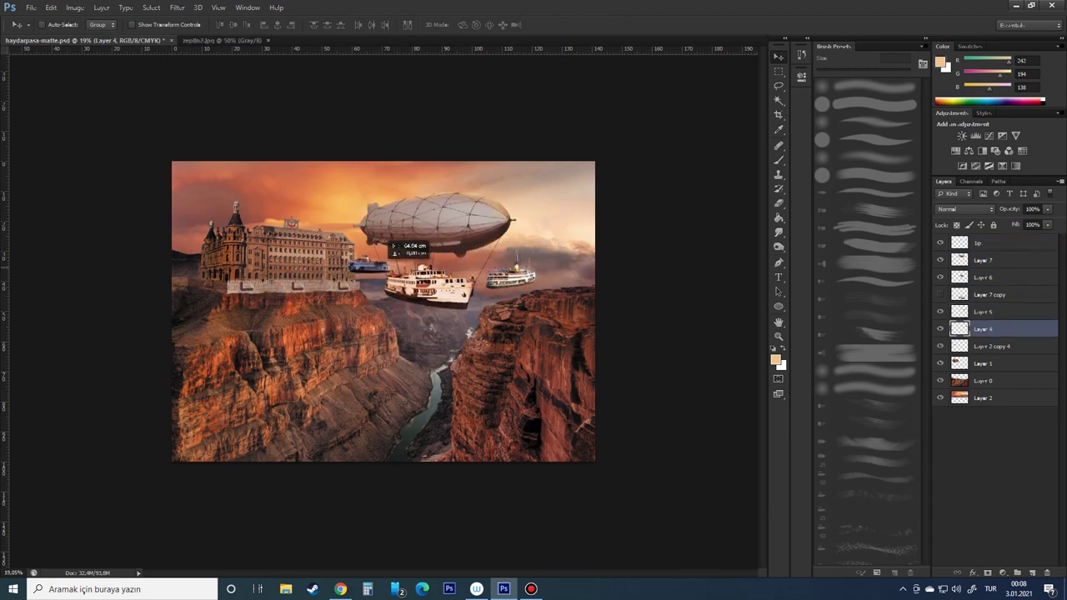
{"action": "left_click_drag", "start_coordinate": [498, 210], "coordinate": [519, 214]}
{"action": "left_click_drag", "start_coordinate": [533, 271], "coordinate": [572, 266]}
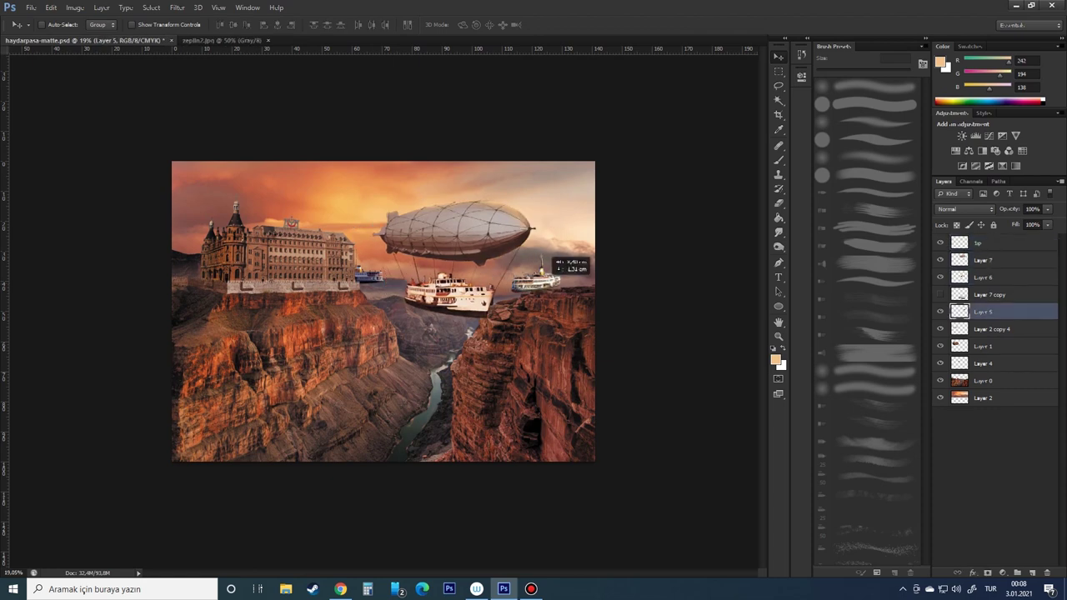
{"action": "key", "text": "ctrl+["}
{"action": "key", "text": "ctrl+["}
{"action": "key", "text": "ctrl+["}
{"action": "left_click_drag", "start_coordinate": [371, 277], "coordinate": [382, 280]}
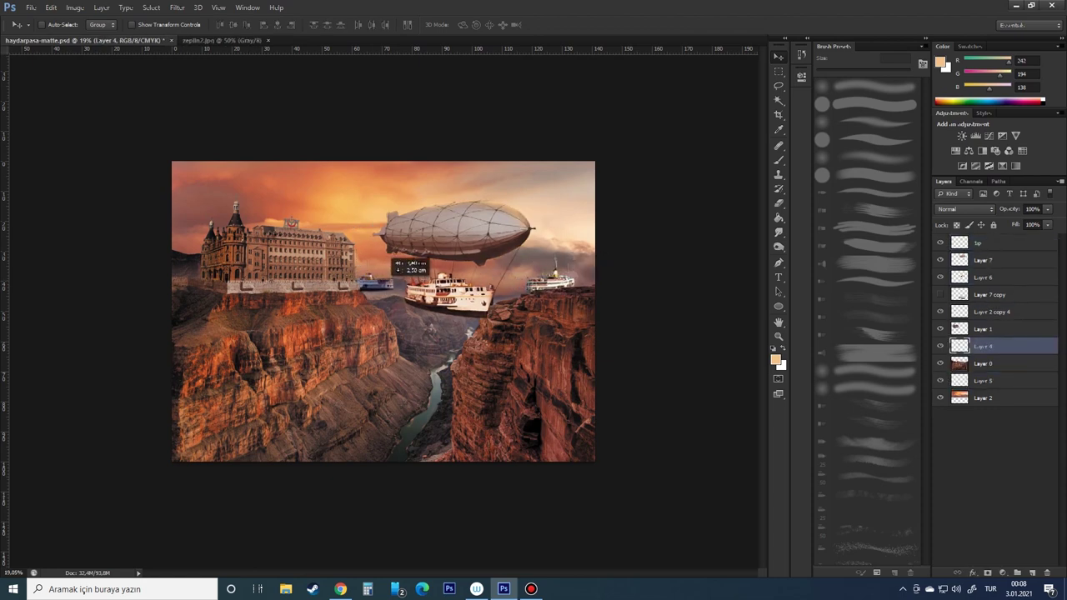
{"action": "left_click_drag", "start_coordinate": [515, 211], "coordinate": [528, 215]}
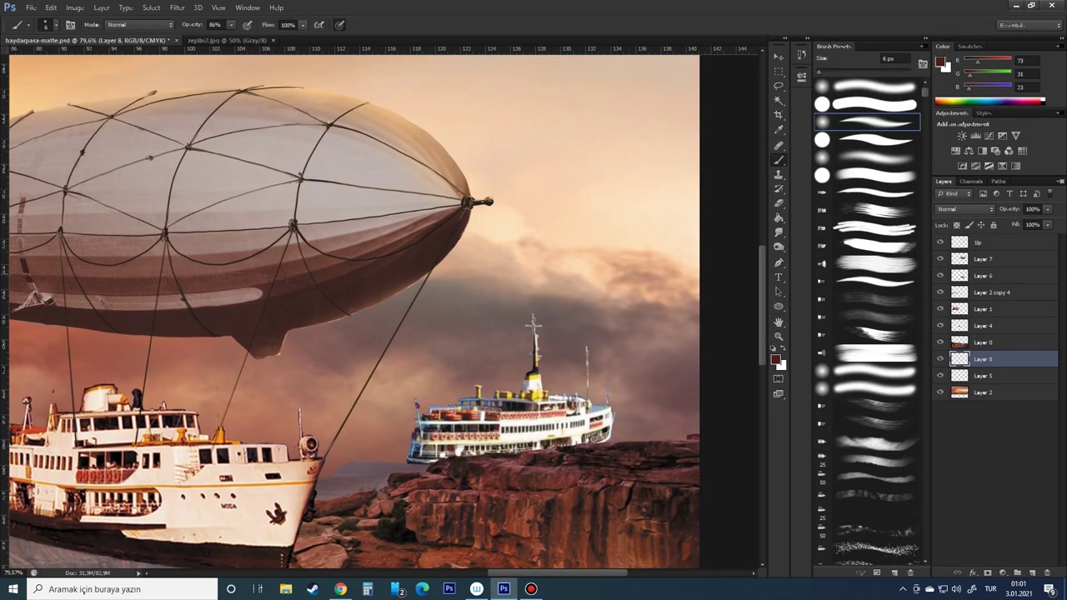
{"action": "left_click_drag", "start_coordinate": [504, 299], "coordinate": [560, 291]}
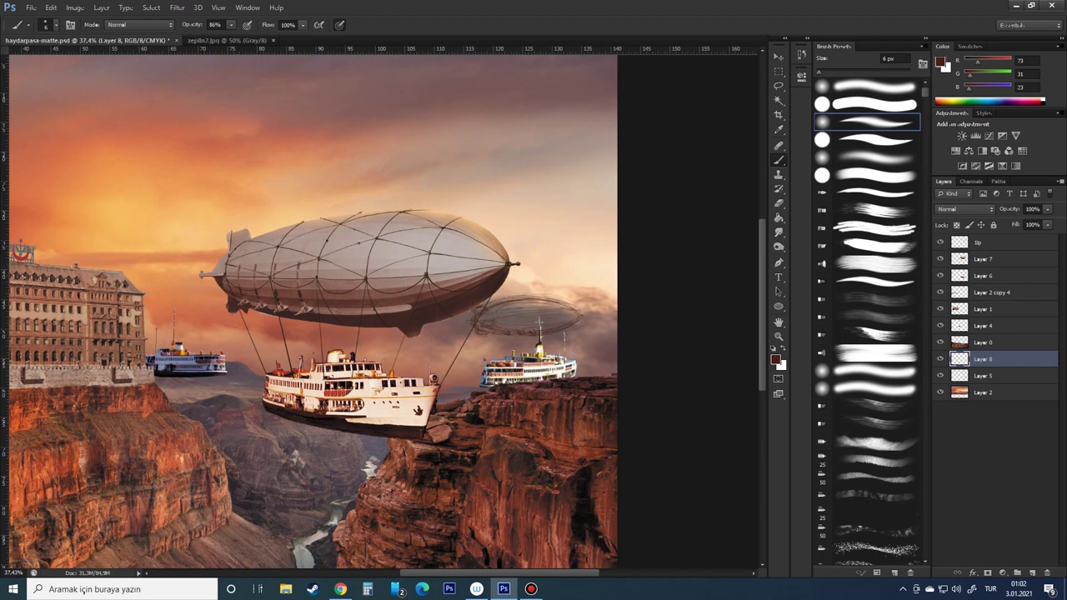
Scale and tilt the sketched zeppelin, then start shading it with a larger brown brush
{"action": "key", "text": "ctrl+t"}
{"action": "left_click_drag", "start_coordinate": [564, 286], "coordinate": [492, 265]}
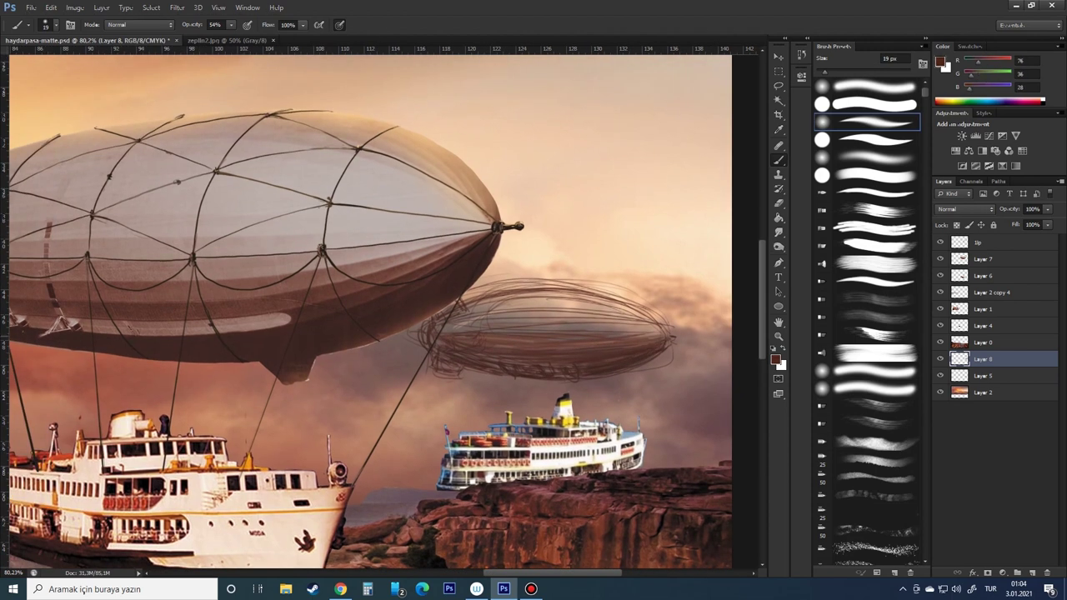
{"action": "left_click", "coordinate": [71, 250], "text": "alt"}
{"action": "left_click", "coordinate": [507, 342], "text": "alt"}
{"action": "key", "text": "bracketright"}
{"action": "key", "text": "bracketright"}
{"action": "key", "text": "bracketright"}
{"action": "left_click_drag", "start_coordinate": [496, 319], "coordinate": [607, 320]}
{"action": "left_click_drag", "start_coordinate": [470, 298], "coordinate": [570, 309]}
{"action": "mouse_move", "coordinate": [443, 329]}
{"action": "left_mouse_down"}
{"action": "mouse_move", "coordinate": [552, 325]}
{"action": "mouse_move", "coordinate": [661, 342]}
{"action": "mouse_move", "coordinate": [500, 360]}
{"action": "left_mouse_up"}
Cover the zeppelin body in broad soft brown strokes at 32% opacity
{"action": "left_click", "coordinate": [476, 321], "text": "alt"}
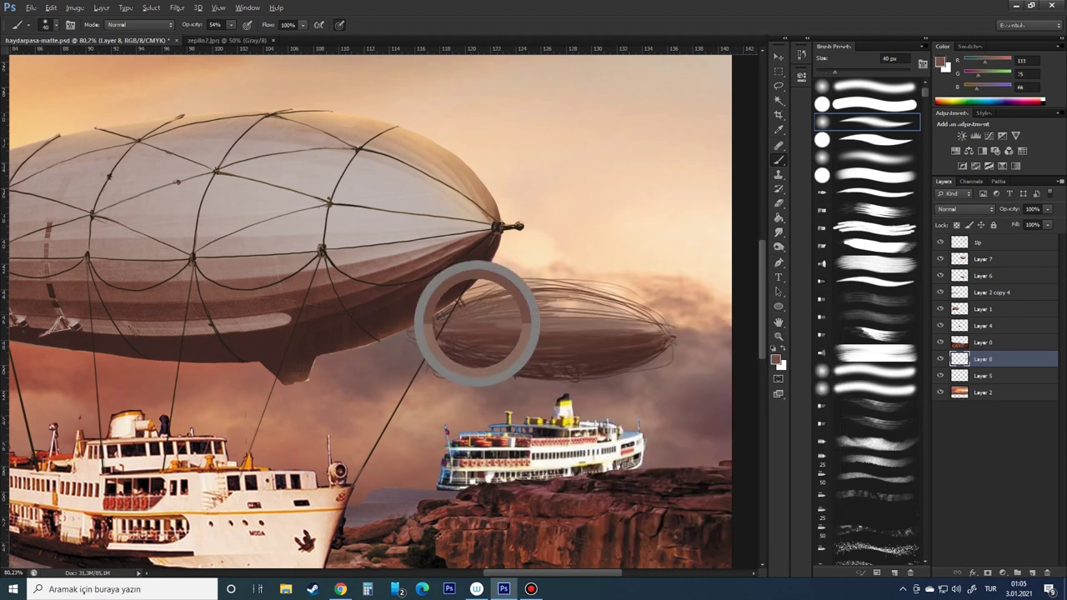
{"action": "left_click_drag", "start_coordinate": [492, 321], "coordinate": [655, 300]}
{"action": "left_click_drag", "start_coordinate": [579, 317], "coordinate": [665, 302]}
{"action": "mouse_move", "coordinate": [443, 327]}
{"action": "left_mouse_down"}
{"action": "mouse_move", "coordinate": [604, 325]}
{"action": "mouse_move", "coordinate": [562, 300]}
{"action": "left_mouse_up"}
{"action": "left_click", "coordinate": [500, 326], "text": "alt"}
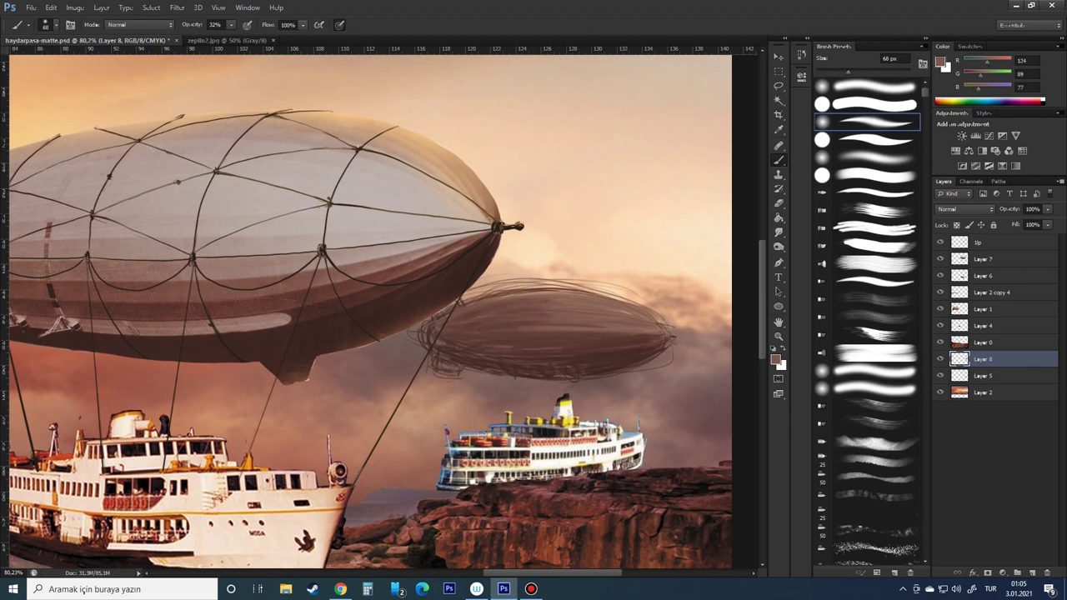
{"action": "key", "text": "3"}
{"action": "key", "text": "2"}
{"action": "key", "text": "bracketright"}
{"action": "key", "text": "bracketright"}
{"action": "key", "text": "bracketright"}
{"action": "left_click_drag", "start_coordinate": [673, 300], "coordinate": [523, 334]}
{"action": "left_click", "coordinate": [633, 343], "text": "alt"}
{"action": "left_click_drag", "start_coordinate": [632, 343], "coordinate": [666, 364]}
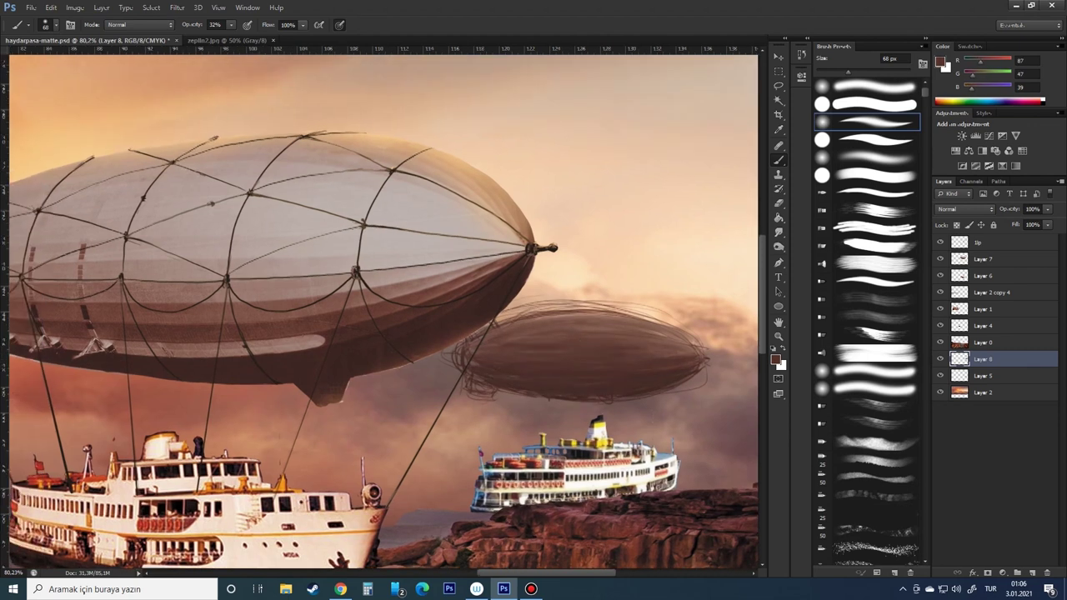
Erase stray paint to clean up the zeppelin's top, left, right and bottom edges
{"action": "key", "text": "e"}
{"action": "left_click_drag", "start_coordinate": [583, 313], "coordinate": [476, 276]}
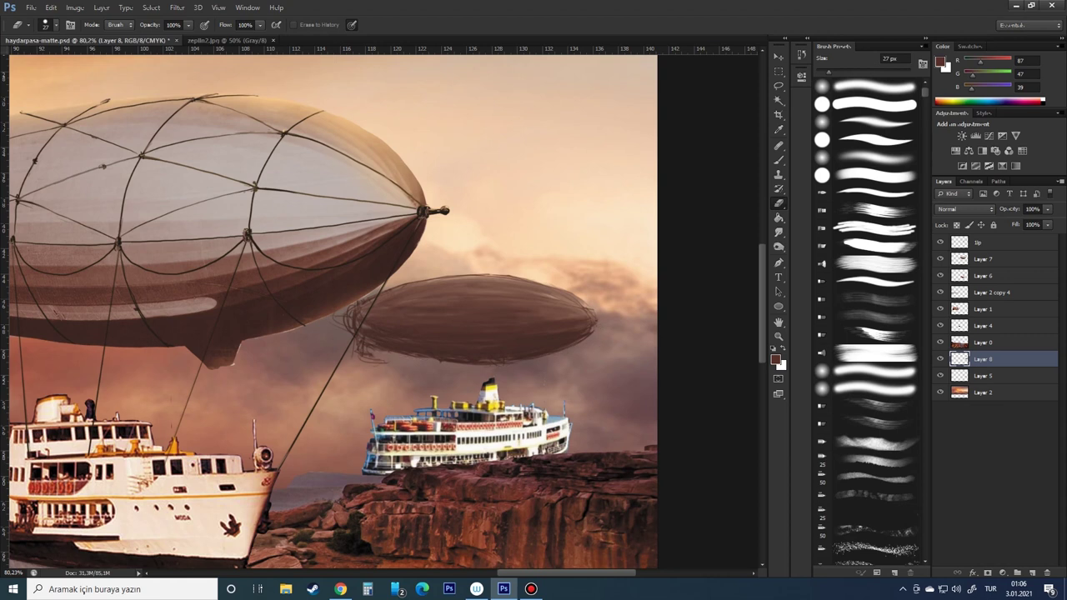
{"action": "key", "text": "b"}
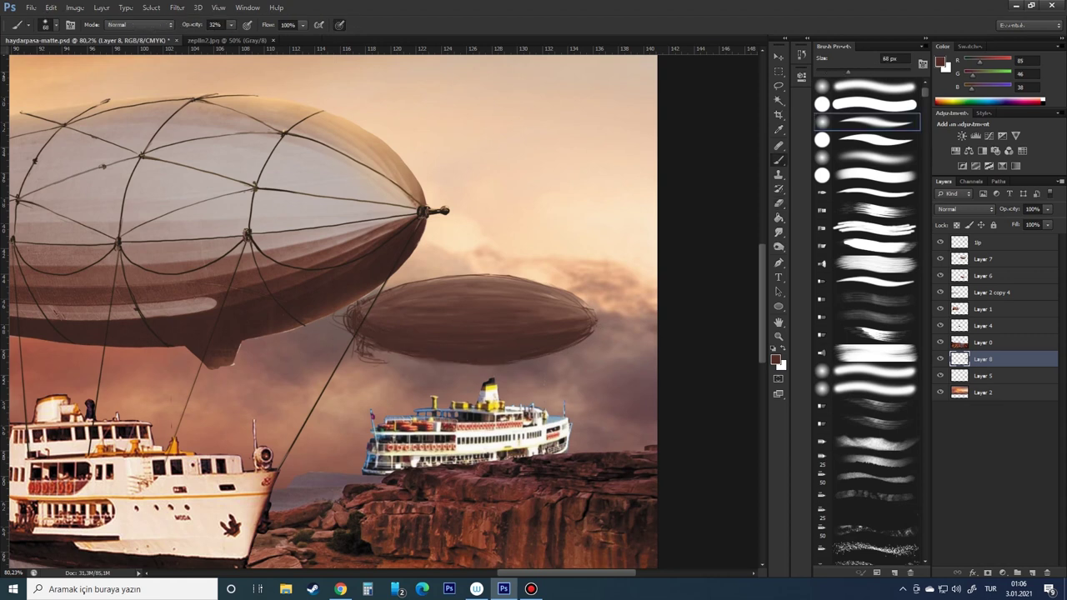
{"action": "scroll", "coordinate": [500, 317], "scroll_direction": "up", "scroll_amount": 3}
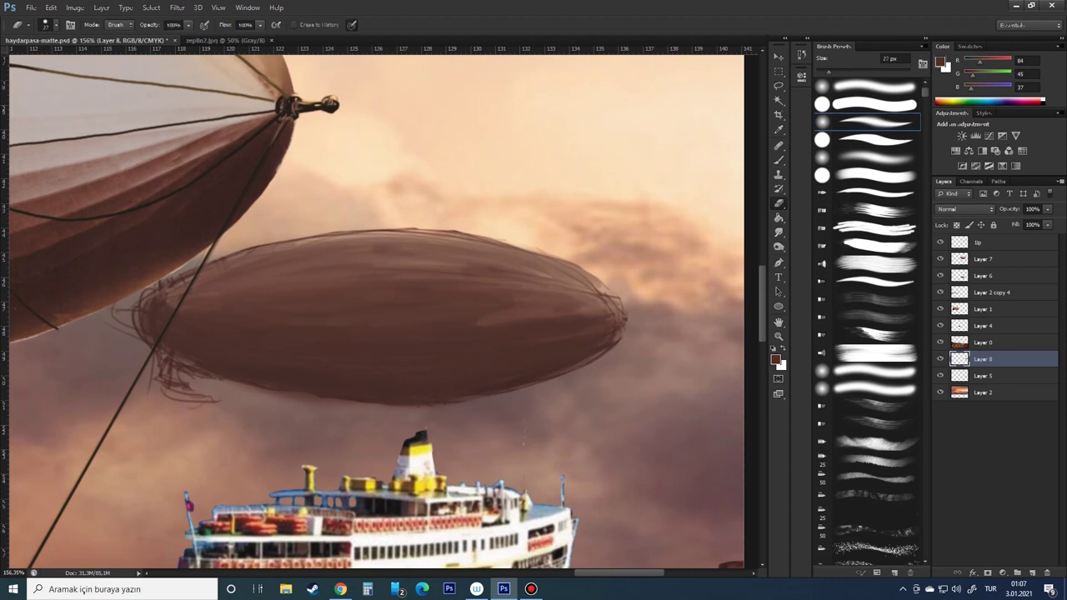
{"action": "key", "text": "e"}
{"action": "left_click_drag", "start_coordinate": [501, 334], "coordinate": [528, 266]}
{"action": "mouse_move", "coordinate": [496, 210]}
{"action": "left_mouse_down"}
{"action": "mouse_move", "coordinate": [477, 421]}
{"action": "mouse_move", "coordinate": [400, 500]}
{"action": "mouse_move", "coordinate": [354, 438]}
{"action": "left_mouse_up"}
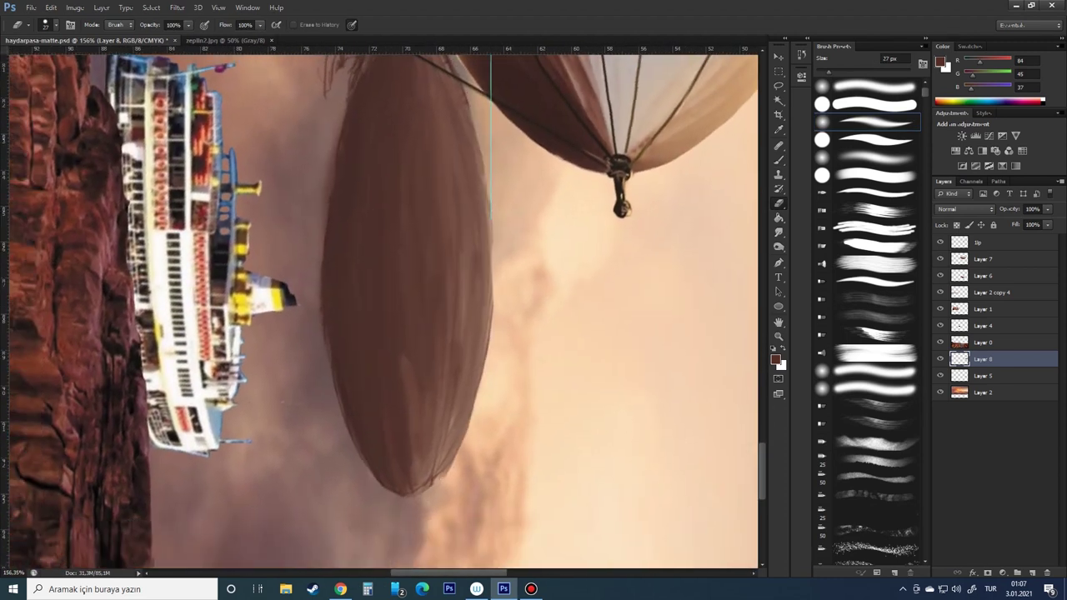
{"action": "left_click_drag", "start_coordinate": [450, 250], "coordinate": [431, 420]}
{"action": "left_click_drag", "start_coordinate": [333, 259], "coordinate": [317, 342]}
{"action": "left_click_drag", "start_coordinate": [308, 392], "coordinate": [321, 217]}
{"action": "left_click_drag", "start_coordinate": [401, 171], "coordinate": [350, 246]}
{"action": "mouse_move", "coordinate": [417, 209]}
{"action": "left_mouse_down"}
{"action": "mouse_move", "coordinate": [446, 283]}
{"action": "mouse_move", "coordinate": [526, 210]}
{"action": "left_mouse_up"}
Switch back to the Brush and choose a different brush tip, entering 10
{"action": "key", "text": "b"}
{"action": "right_click", "coordinate": [456, 147]}
{"action": "key", "text": "Return"}
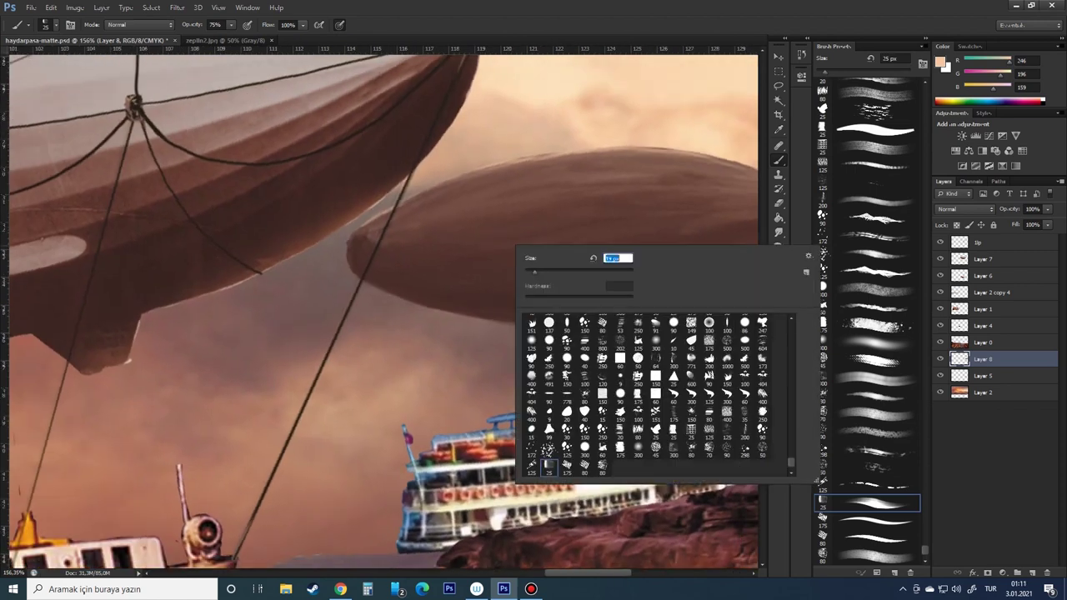
{"action": "type", "text": "10"}
{"action": "key", "text": "Return"}
Paint the zeppelin's top fin in sampled brown at 91% opacity
{"action": "left_click", "coordinate": [332, 144], "text": "alt"}
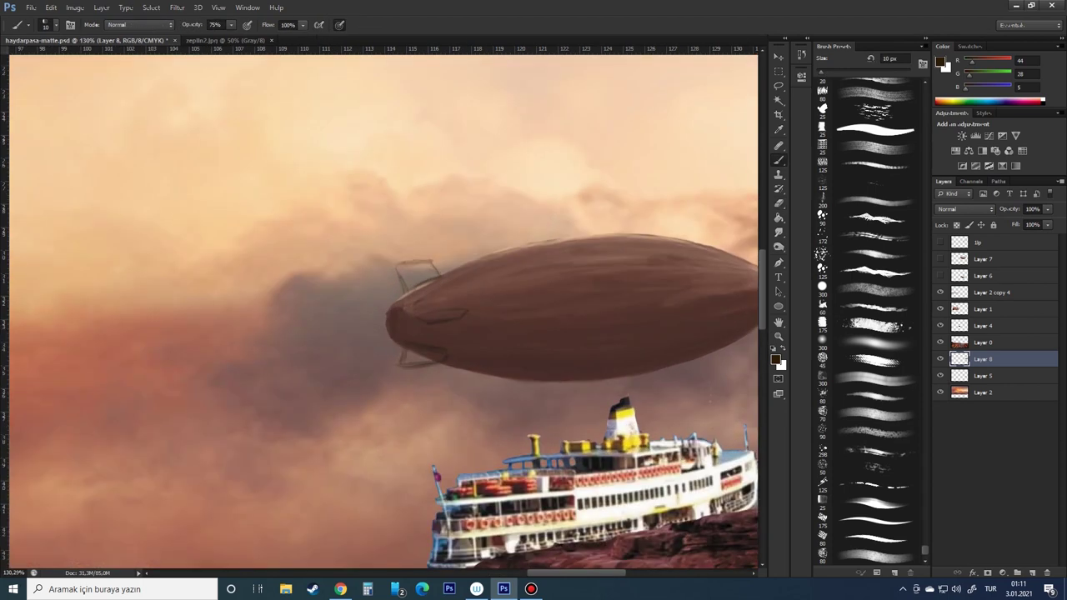
{"action": "left_click", "coordinate": [462, 292], "text": "alt"}
{"action": "key", "text": "9"}
{"action": "key", "text": "1"}
{"action": "left_click_drag", "start_coordinate": [398, 264], "coordinate": [433, 265]}
{"action": "left_click", "coordinate": [419, 333], "text": "alt"}
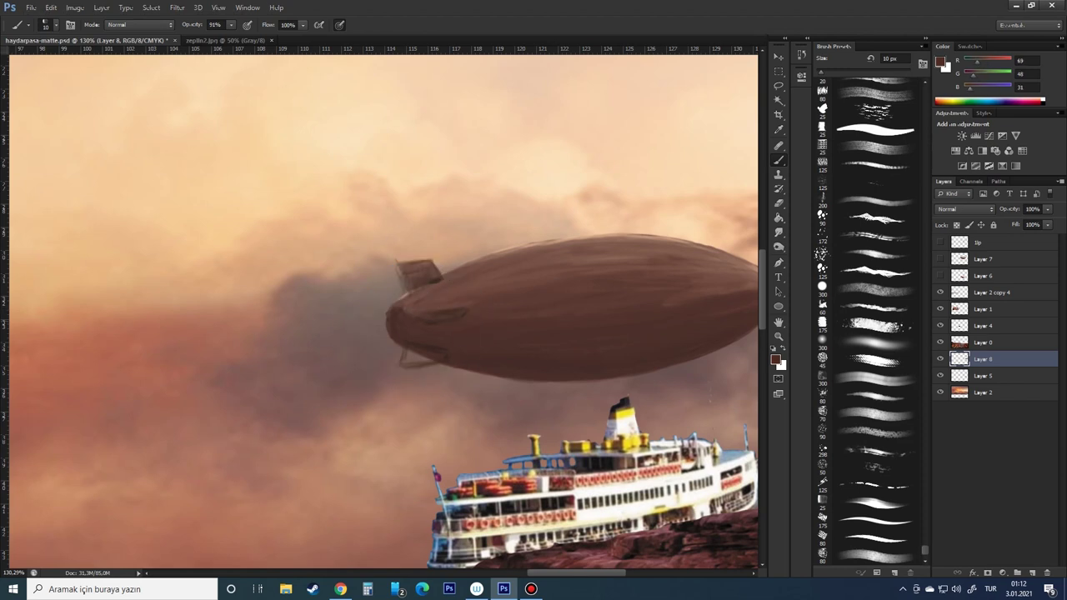
Choose a small 9 px brush and sample the zeppelin's brown for detail work
{"action": "scroll", "coordinate": [582, 340], "scroll_direction": "down", "scroll_amount": 3}
{"action": "left_click", "coordinate": [504, 312], "text": "alt"}
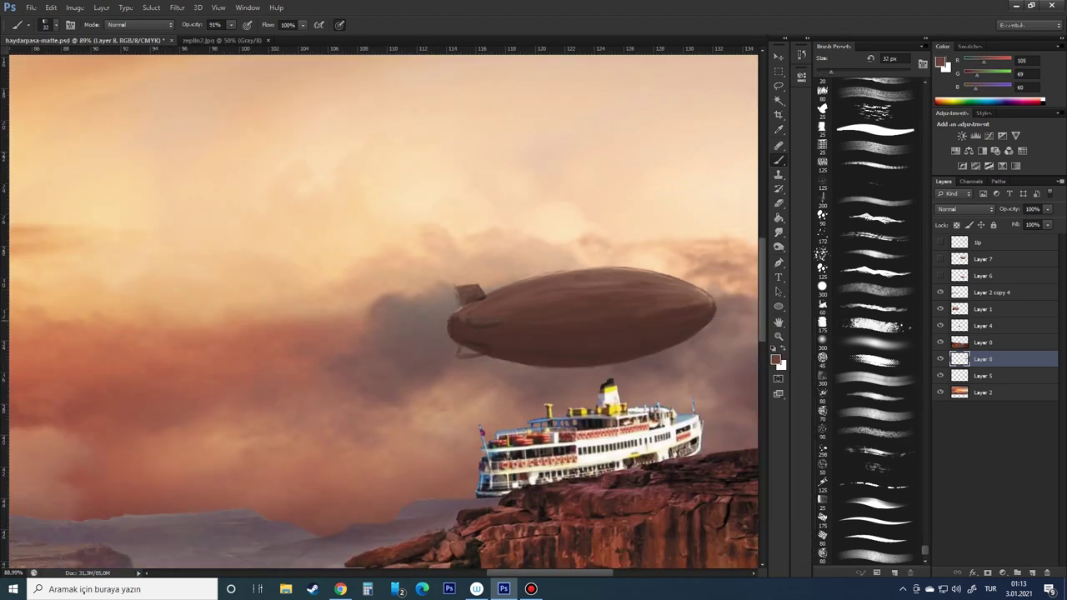
{"action": "left_click", "coordinate": [867, 139]}
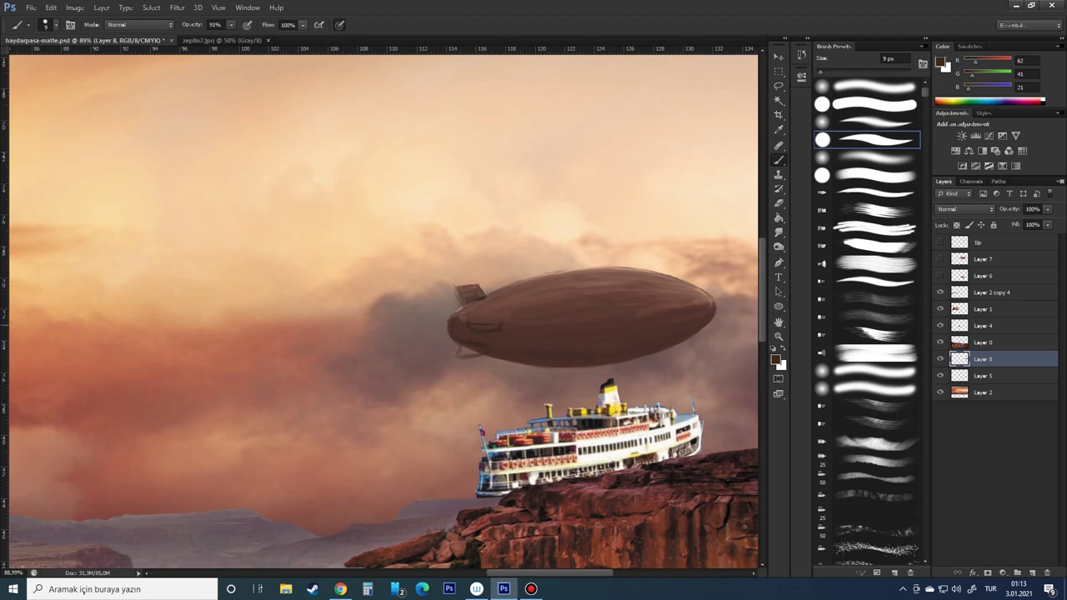
{"action": "scroll", "coordinate": [492, 287], "scroll_direction": "up", "scroll_amount": 3}
{"action": "left_click", "coordinate": [507, 459], "text": "alt"}
At 35% opacity, soften the tip outline, repaint the upper fin darker, and fill the window
{"action": "key", "text": "3"}
{"action": "key", "text": "5"}
{"action": "left_click", "coordinate": [442, 393], "text": "alt"}
{"action": "left_click_drag", "start_coordinate": [425, 381], "coordinate": [455, 381]}
{"action": "left_click", "coordinate": [405, 389], "text": "alt"}
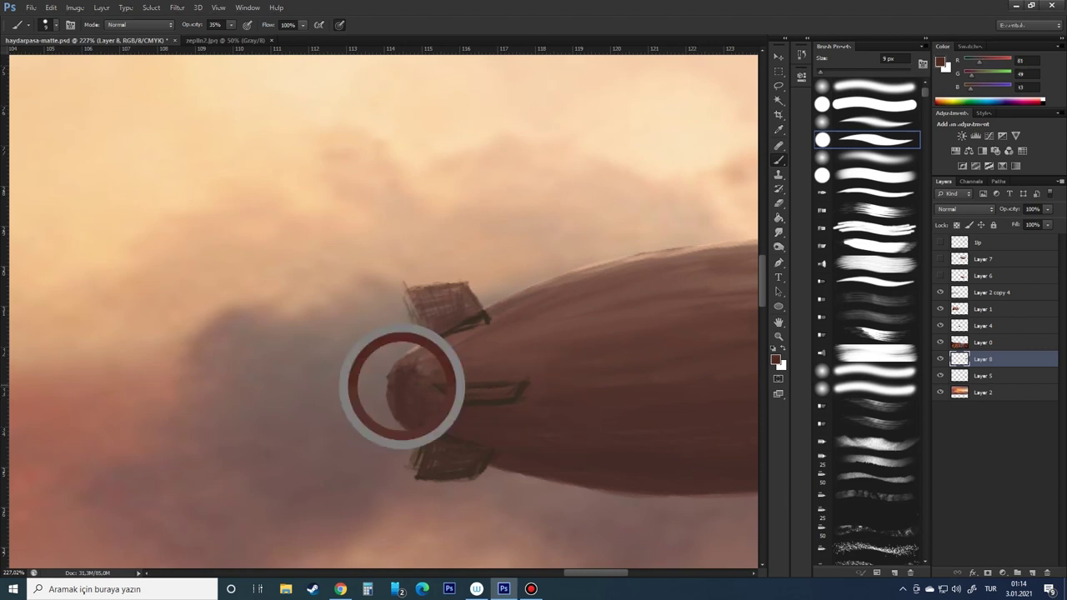
{"action": "left_click_drag", "start_coordinate": [410, 292], "coordinate": [471, 310]}
{"action": "left_click", "coordinate": [594, 264], "text": "alt"}
{"action": "left_click_drag", "start_coordinate": [413, 293], "coordinate": [477, 325]}
{"action": "left_click", "coordinate": [500, 391], "text": "alt"}
{"action": "left_click_drag", "start_coordinate": [442, 381], "coordinate": [517, 390]}
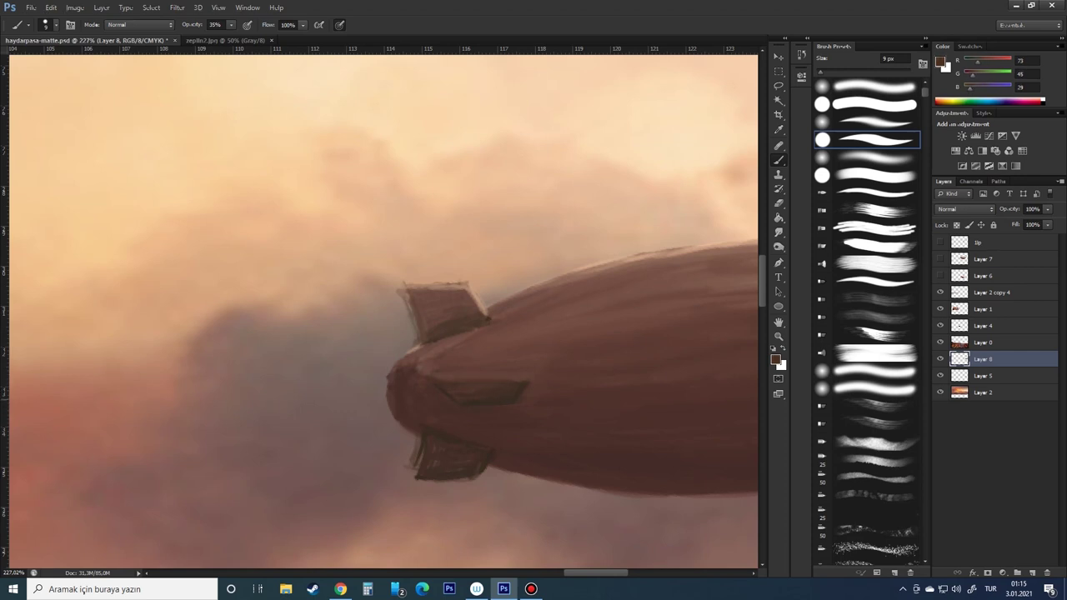
Trim the upper fin's edges with the Eraser and darken the upper tail fin
{"action": "key", "text": "e"}
{"action": "left_click_drag", "start_coordinate": [413, 333], "coordinate": [450, 284]}
{"action": "key", "text": "b"}
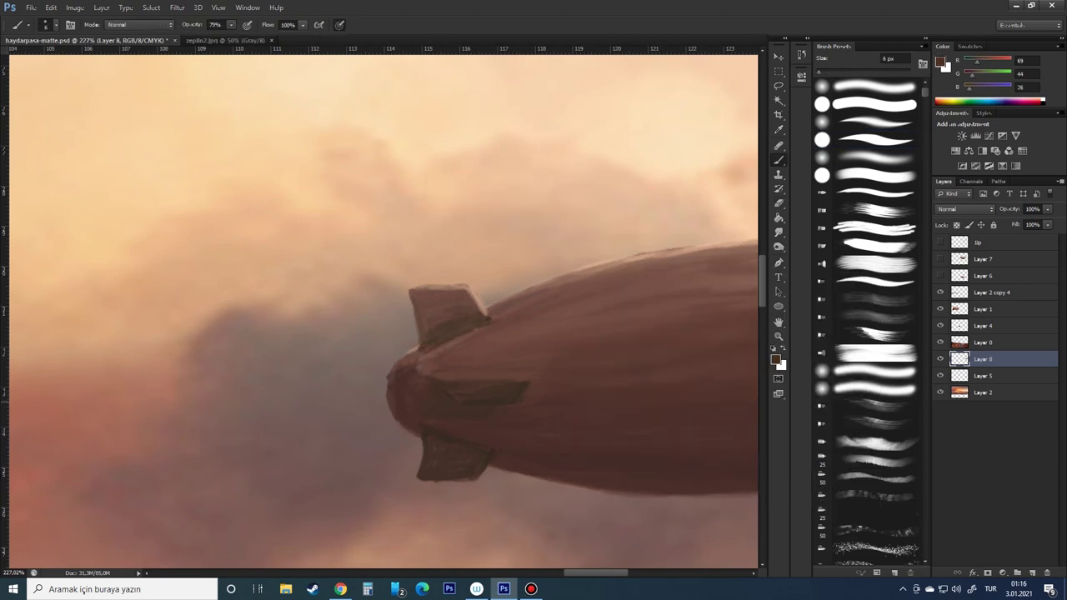
{"action": "left_click", "coordinate": [463, 385], "text": "alt"}
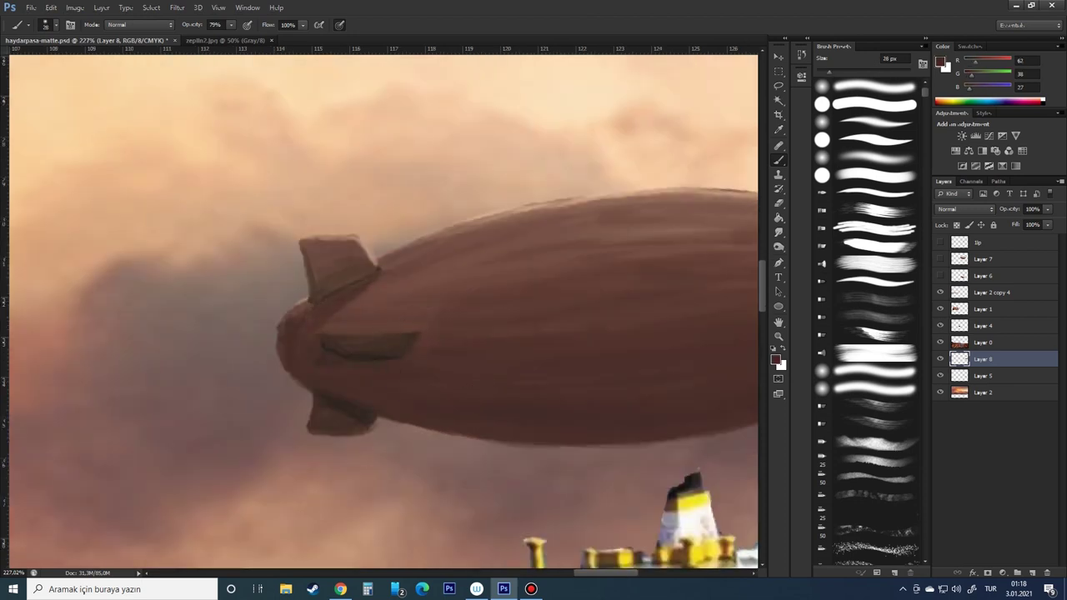
{"action": "mouse_move", "coordinate": [313, 245]}
{"action": "left_mouse_down"}
{"action": "mouse_move", "coordinate": [343, 252]}
{"action": "mouse_move", "coordinate": [362, 289]}
{"action": "left_mouse_up"}
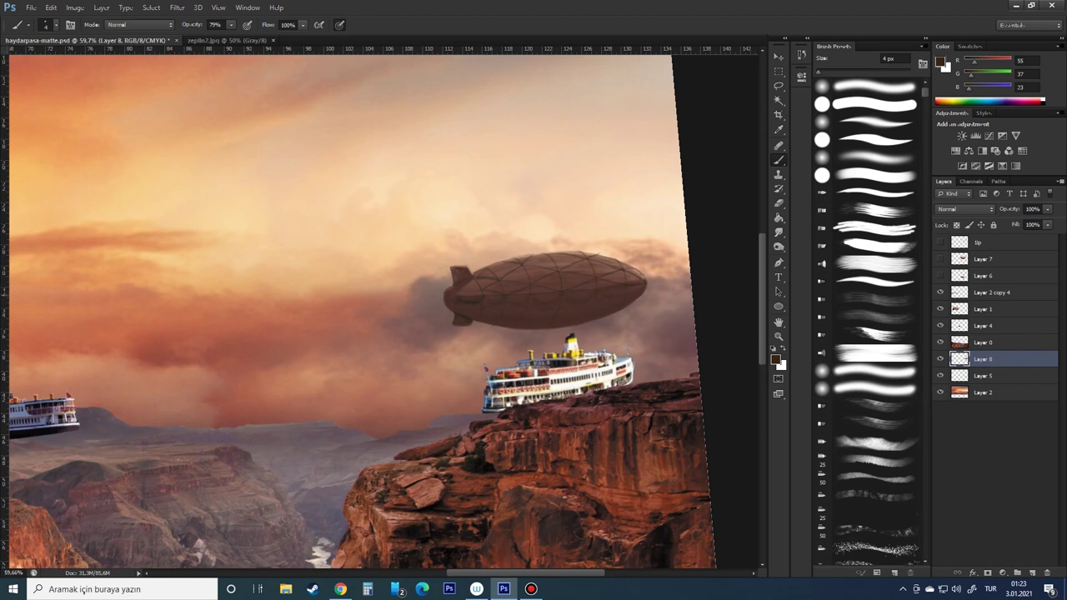
Paint four full-opacity ropes hanging from the airship down to the ferry
{"action": "scroll", "coordinate": [491, 318], "scroll_direction": "up", "scroll_amount": 5, "text": "alt"}
{"action": "key", "text": "0"}
{"action": "left_click_drag", "start_coordinate": [383, 317], "coordinate": [217, 250]}
{"action": "left_click_drag", "start_coordinate": [524, 270], "coordinate": [530, 354]}
{"action": "left_click_drag", "start_coordinate": [602, 254], "coordinate": [590, 381]}
{"action": "left_click_drag", "start_coordinate": [673, 223], "coordinate": [648, 370]}
{"action": "left_click_drag", "start_coordinate": [726, 189], "coordinate": [699, 277]}
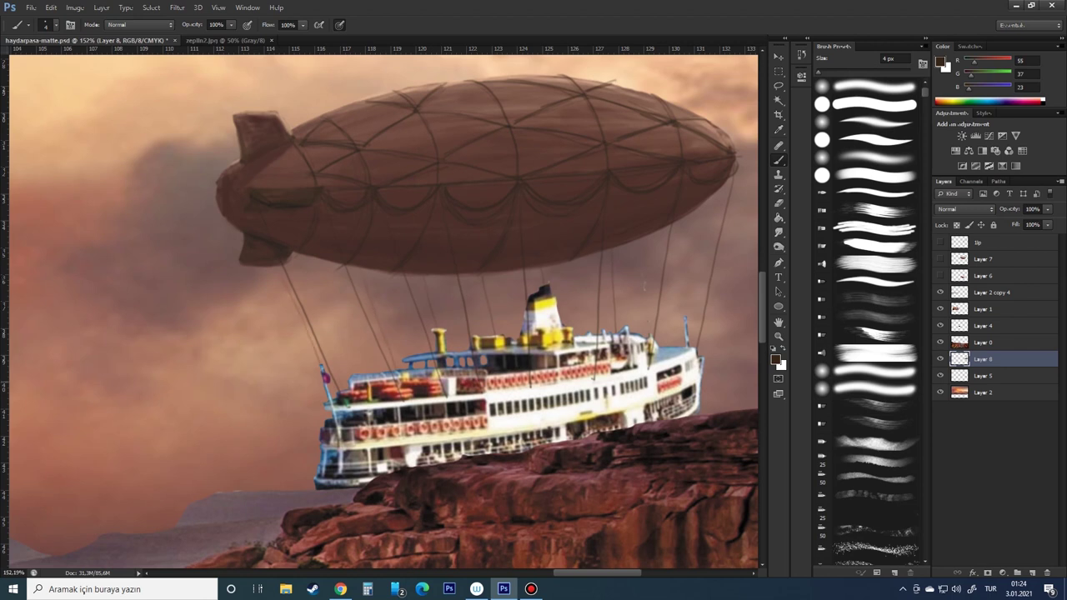
Slightly enlarge the copied airship and ferry beside the station, confirm, then select Layer 4
{"action": "scroll", "coordinate": [644, 286], "scroll_direction": "down", "scroll_amount": 1, "text": "alt"}
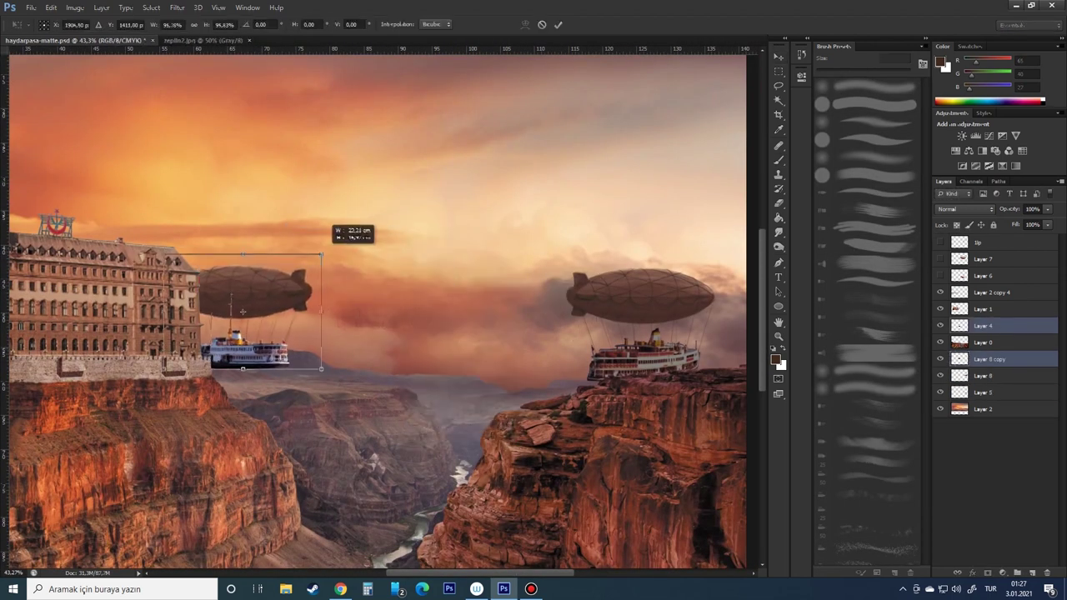
{"action": "left_click_drag", "start_coordinate": [329, 350], "coordinate": [337, 359]}
{"action": "key", "text": "Return"}
{"action": "key", "text": "e"}
{"action": "left_click", "coordinate": [245, 301], "text": "ctrl"}
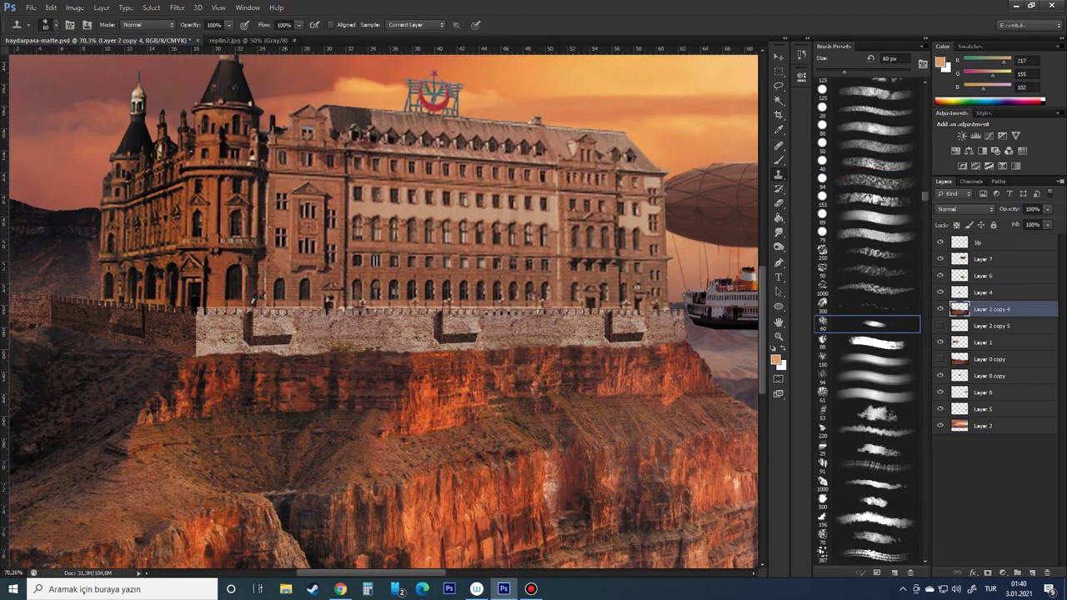
Pick a 134 px brush preset for working on the wall/cliff seam
{"action": "scroll", "coordinate": [481, 354], "scroll_direction": "up", "scroll_amount": 4}
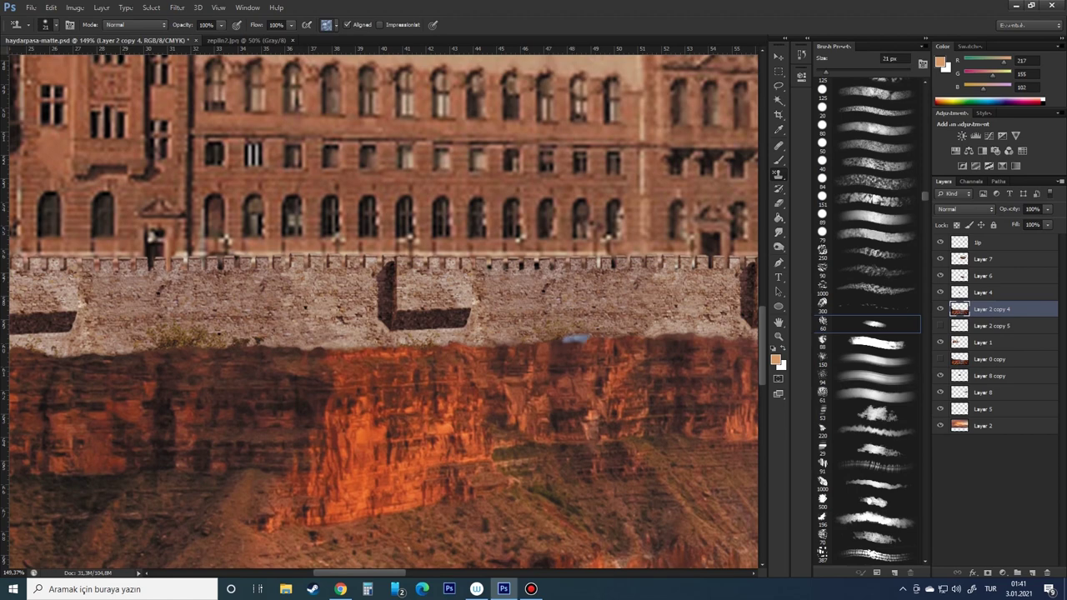
{"action": "scroll", "coordinate": [867, 334], "scroll_direction": "down", "scroll_amount": 5}
{"action": "right_click", "coordinate": [583, 350]}
{"action": "double_click", "coordinate": [667, 417]}
{"action": "scroll", "coordinate": [440, 310], "scroll_direction": "left", "scroll_amount": 5}
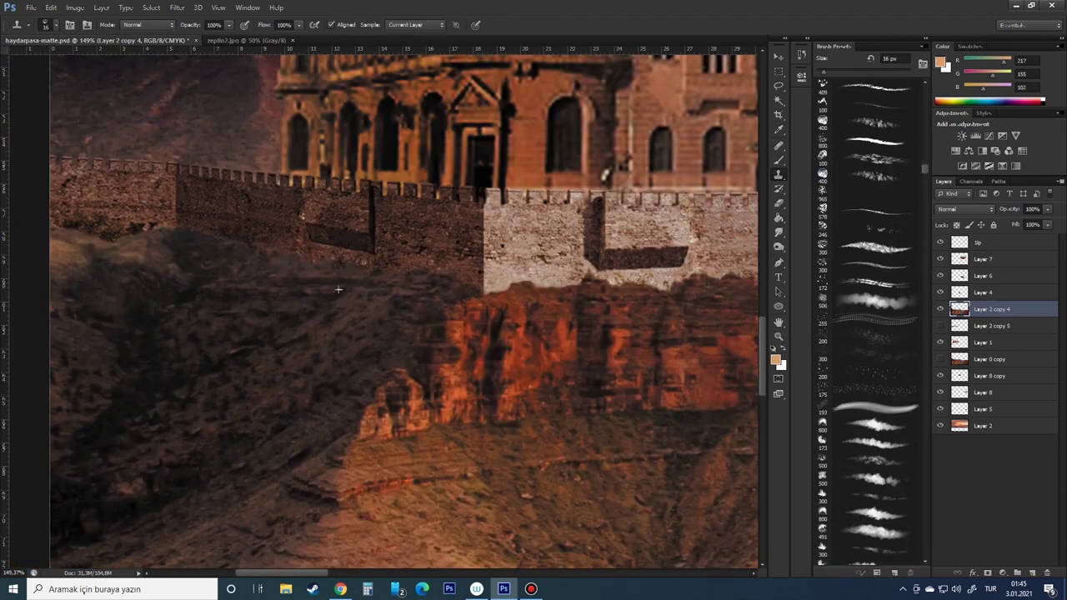
{"action": "scroll", "coordinate": [352, 271], "scroll_direction": "left", "scroll_amount": 4}
{"action": "scroll", "coordinate": [346, 248], "scroll_direction": "down", "scroll_amount": 5}
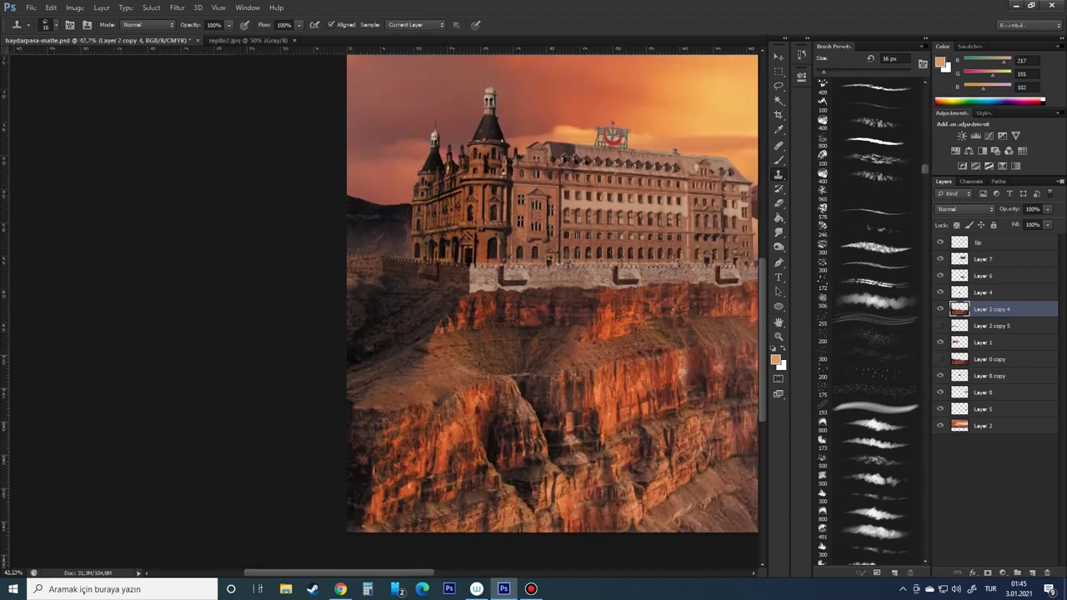
{"action": "scroll", "coordinate": [433, 312], "scroll_direction": "up", "scroll_amount": 2}
{"action": "scroll", "coordinate": [871, 250], "scroll_direction": "up", "scroll_amount": 5}
{"action": "left_click", "coordinate": [871, 87]}
Sample dark browns and paint over the seam with a 24 px brush
{"action": "left_click", "coordinate": [775, 359]}
{"action": "left_click", "coordinate": [809, 217]}
{"action": "right_click", "coordinate": [615, 249]}
{"action": "left_click", "coordinate": [581, 280]}
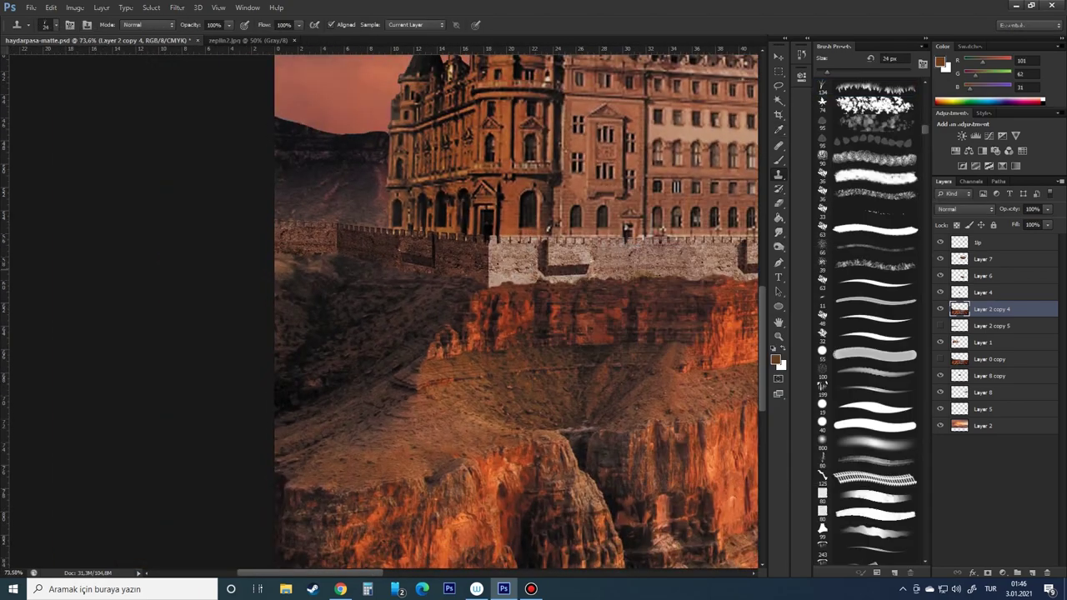
{"action": "left_click_drag", "start_coordinate": [617, 351], "coordinate": [483, 337]}
{"action": "key", "text": "b"}
{"action": "left_click", "coordinate": [483, 342], "text": "alt"}
{"action": "scroll", "coordinate": [556, 271], "scroll_direction": "up", "scroll_amount": 5}
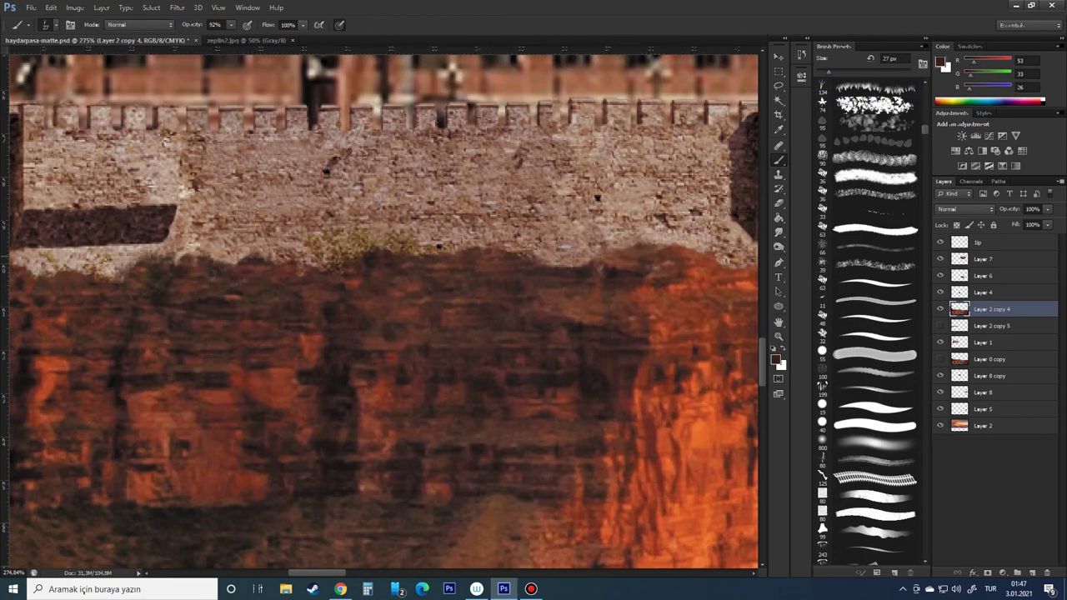
{"action": "left_click", "coordinate": [774, 359]}
{"action": "left_click", "coordinate": [814, 217]}
Clone-stamp the seam with a 62 px brush and burn shadows into the cliff below the wall
{"action": "key", "text": "s"}
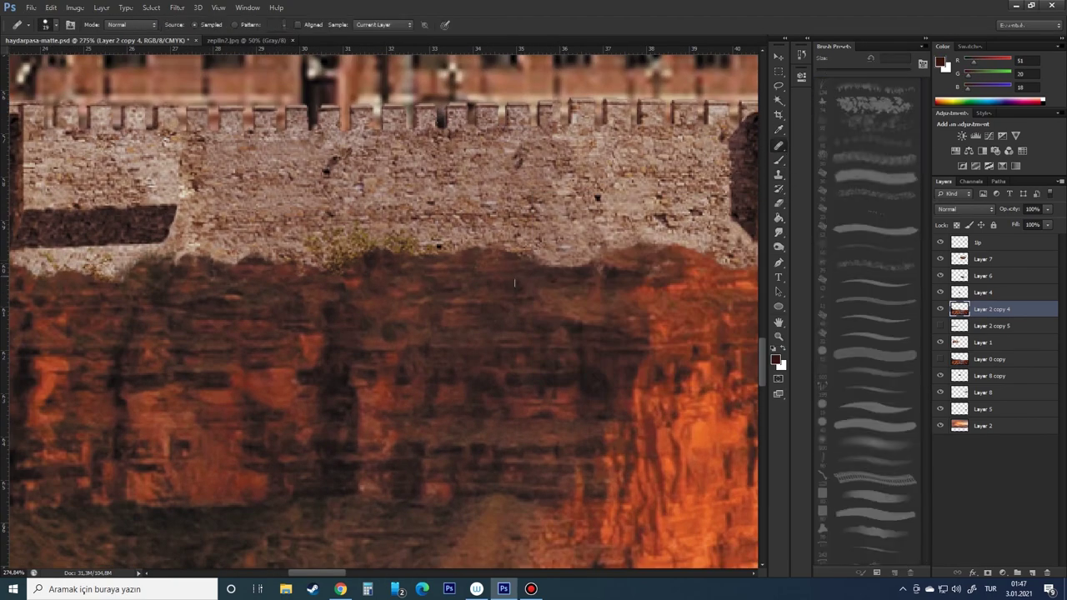
{"action": "scroll", "coordinate": [546, 345], "scroll_direction": "down", "scroll_amount": 3}
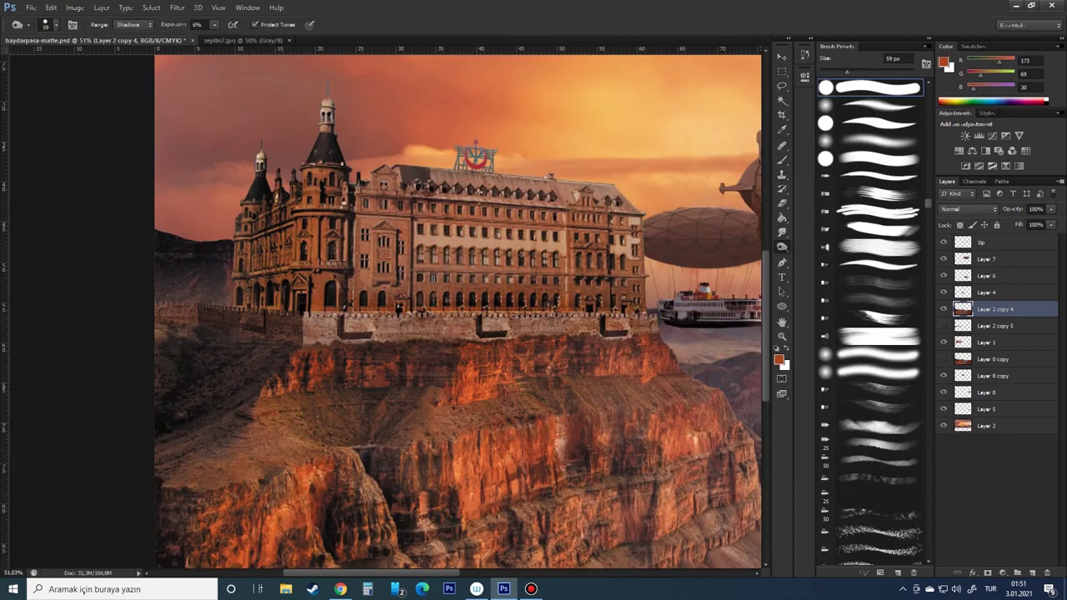
{"action": "right_click", "coordinate": [441, 337]}
{"action": "right_click", "coordinate": [492, 337]}
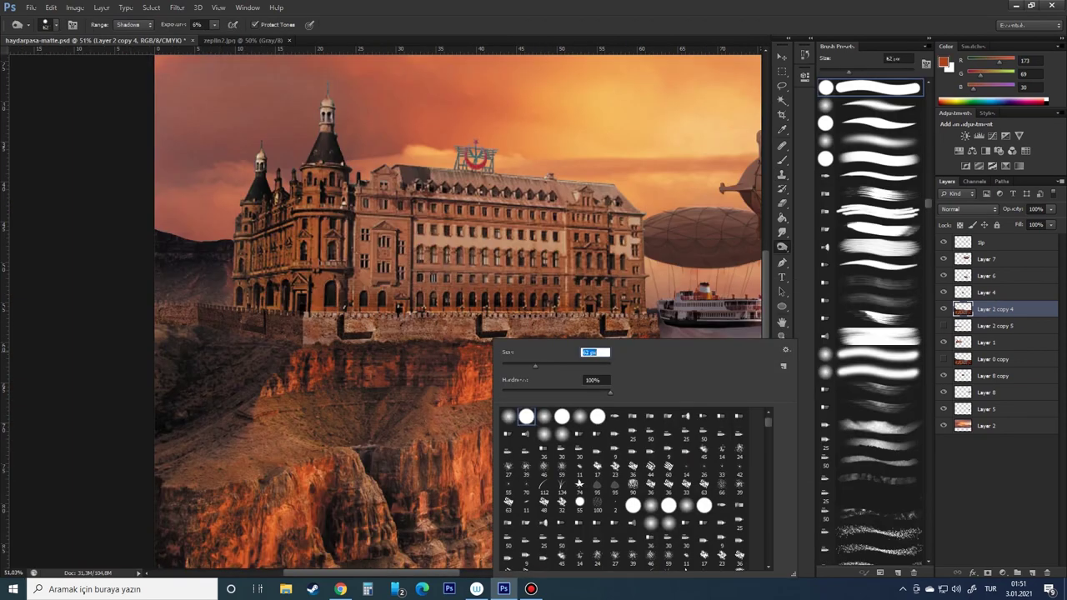
{"action": "key", "text": "alt+shift+s"}
{"action": "left_click_drag", "start_coordinate": [658, 337], "coordinate": [377, 343]}
{"action": "left_click_drag", "start_coordinate": [169, 332], "coordinate": [333, 343]}
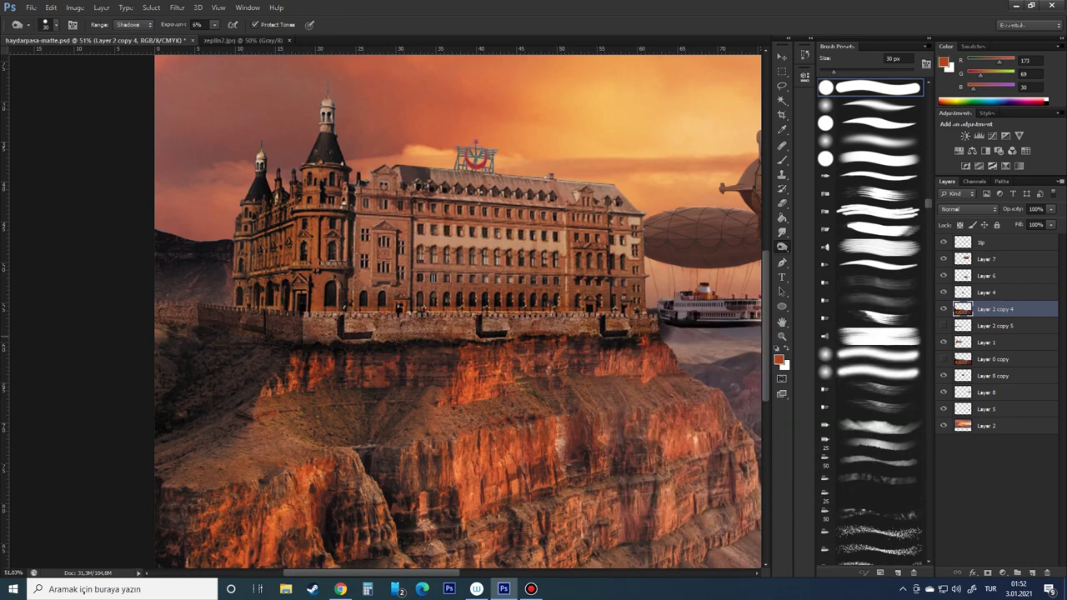
Darken Layer 2 with Brightness/Contrast −61 and add a new 'lights' layer
{"action": "key", "text": "i"}
{"action": "key", "text": "alt+bracketleft"}
{"action": "key", "text": "alt+bracketleft"}
{"action": "key", "text": "alt+comma"}
{"action": "key", "text": "ctrl+minus"}
{"action": "key", "text": "ctrl+alt+b"}
{"action": "type", "text": "-61"}
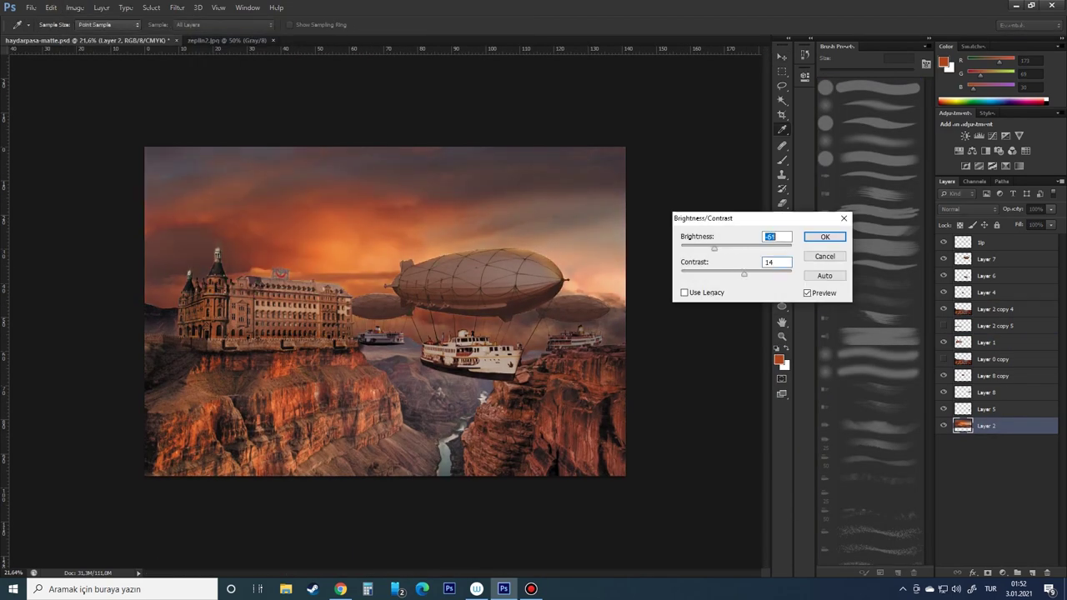
{"action": "key", "text": "Return"}
{"action": "key", "text": "ctrl+plus"}
{"action": "key", "text": "ctrl+plus"}
{"action": "key", "text": "ctrl+plus"}
{"action": "key", "text": "ctrl+shift+n"}
Paint six soft lamp glows along the station's wall at lowered opacity
{"action": "key", "text": "b"}
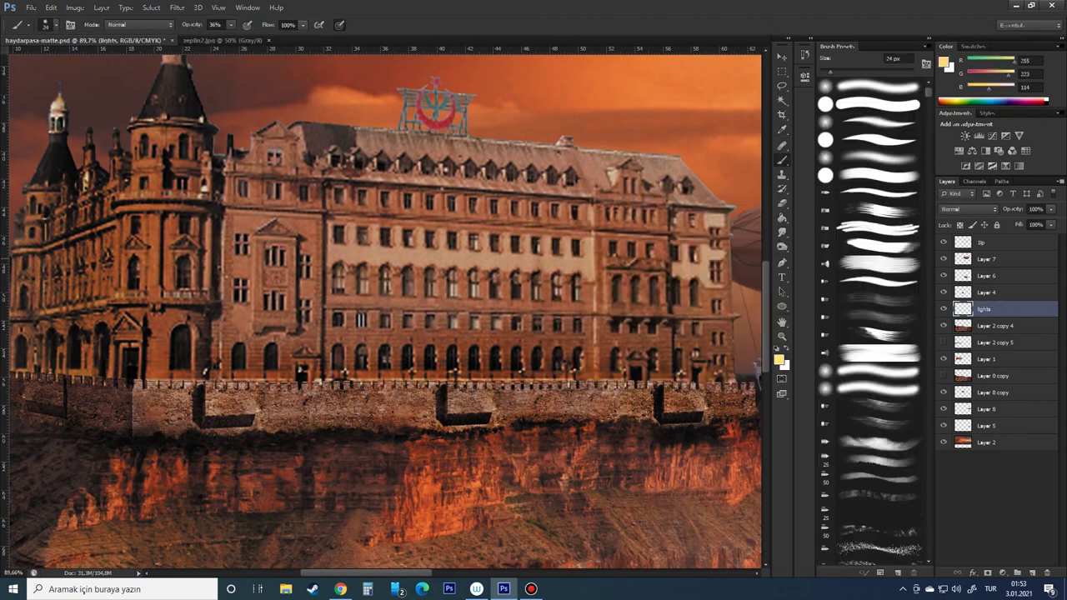
{"action": "key", "text": "x"}
Light windows by swapping between yellow and white, then apply Outer Glow to the lights layer
{"action": "key", "text": "x"}
{"action": "key", "text": "2"}
{"action": "key", "text": "3"}
{"action": "key", "text": "comma"}
{"action": "left_click", "coordinate": [204, 371]}
{"action": "left_click", "coordinate": [342, 371]}
{"action": "left_click", "coordinate": [410, 371]}
{"action": "left_click", "coordinate": [454, 371]}
{"action": "left_click", "coordinate": [577, 369]}
{"action": "left_click", "coordinate": [721, 374]}
{"action": "right_click", "coordinate": [418, 317]}
{"action": "key", "text": "x"}
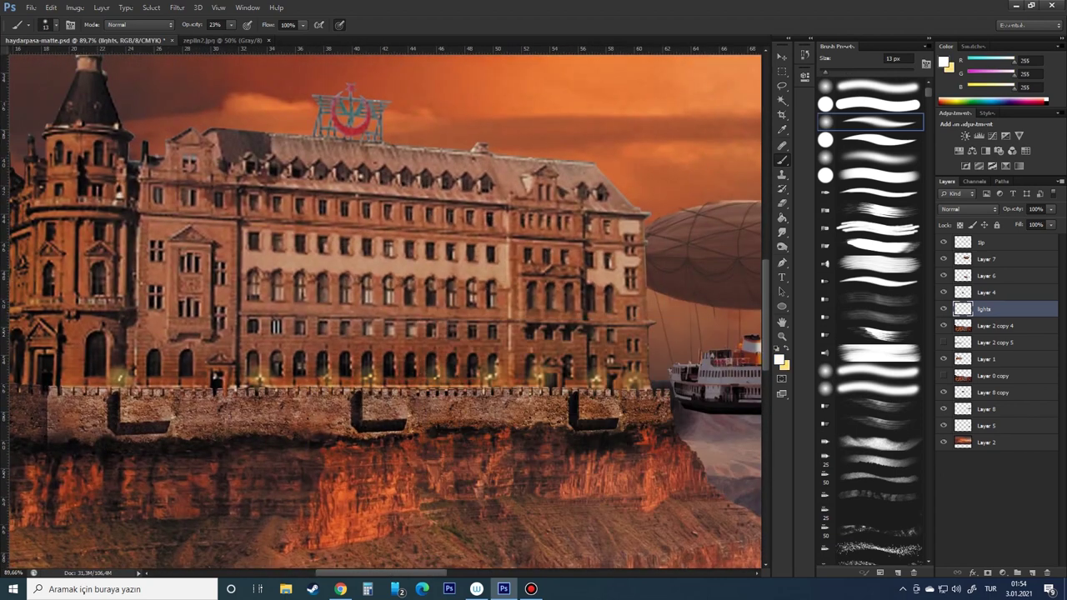
{"action": "key", "text": "x"}
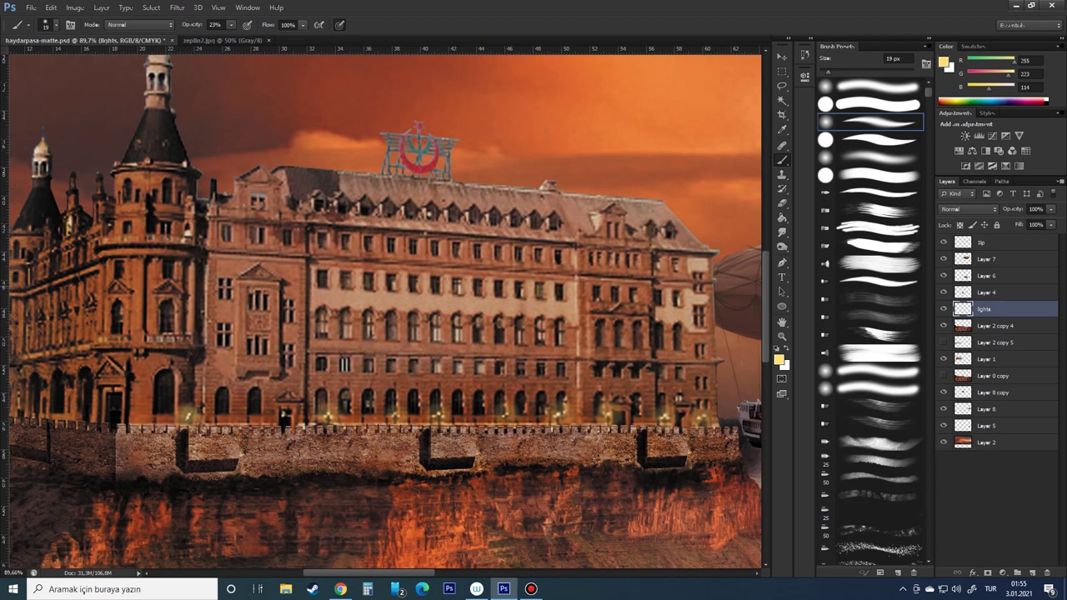
{"action": "scroll", "coordinate": [509, 283], "scroll_direction": "up", "scroll_amount": 1}
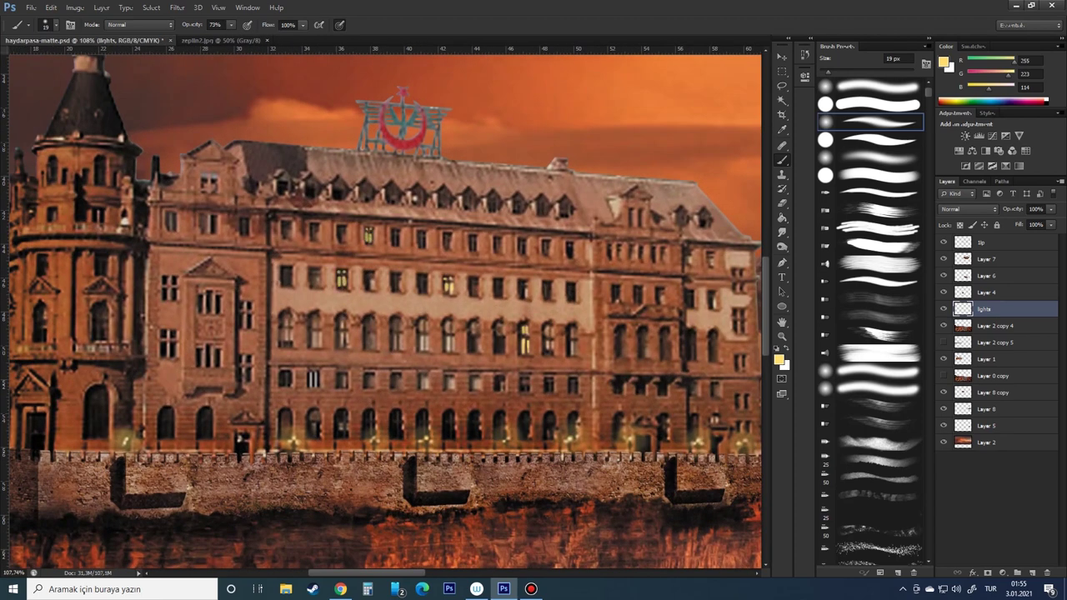
{"action": "scroll", "coordinate": [400, 219], "scroll_direction": "down", "scroll_amount": 3}
{"action": "scroll", "coordinate": [400, 219], "scroll_direction": "up", "scroll_amount": 4}
{"action": "key", "text": "x"}
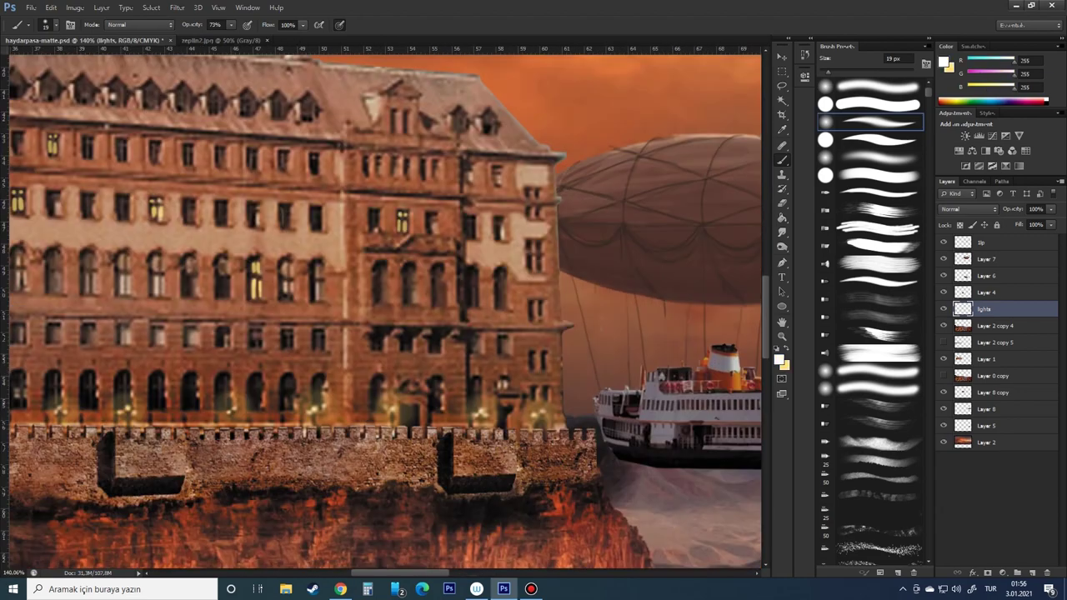
{"action": "scroll", "coordinate": [383, 308], "scroll_direction": "left", "scroll_amount": 5}
{"action": "scroll", "coordinate": [384, 309], "scroll_direction": "down", "scroll_amount": 2}
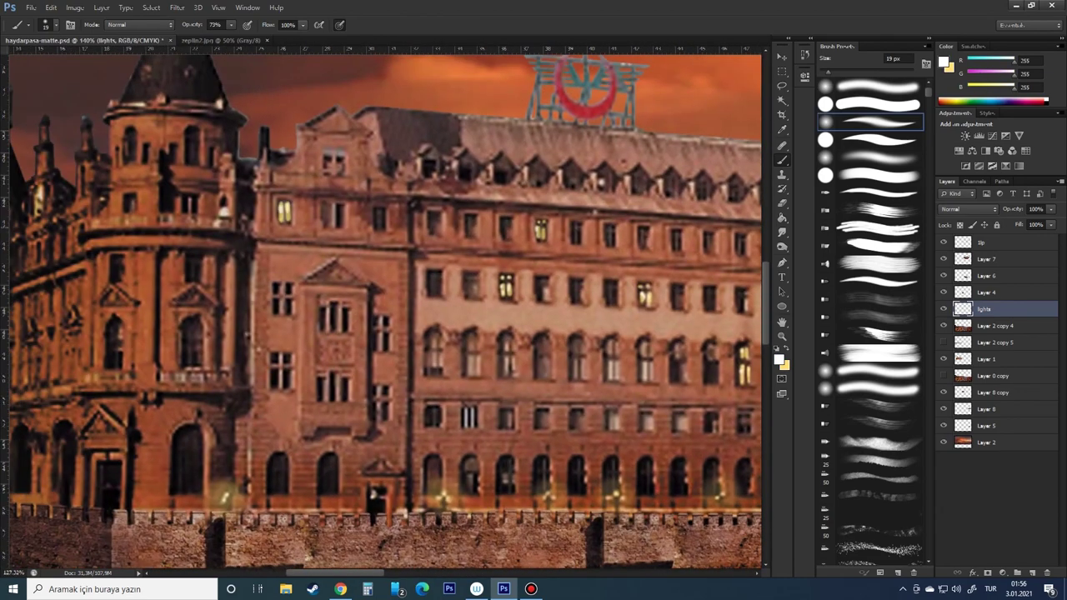
{"action": "double_click", "coordinate": [1017, 309]}
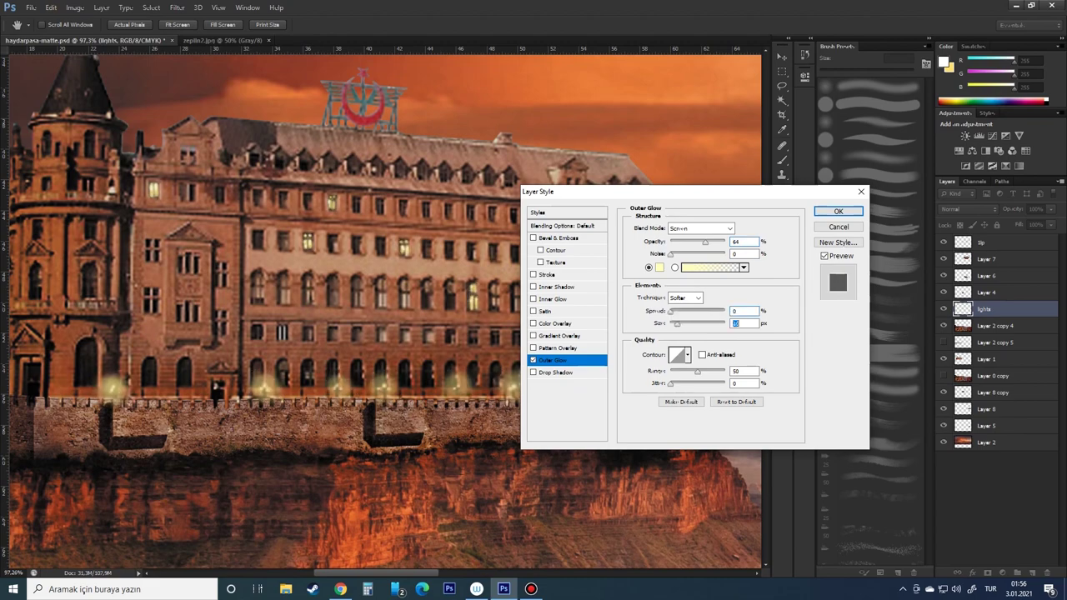
{"action": "key", "text": "Return"}
Erase stray light around the station, adjusting the brush settings
{"action": "key", "text": "b"}
{"action": "scroll", "coordinate": [383, 308], "scroll_direction": "up", "scroll_amount": 3}
{"action": "scroll", "coordinate": [384, 308], "scroll_direction": "left", "scroll_amount": 3}
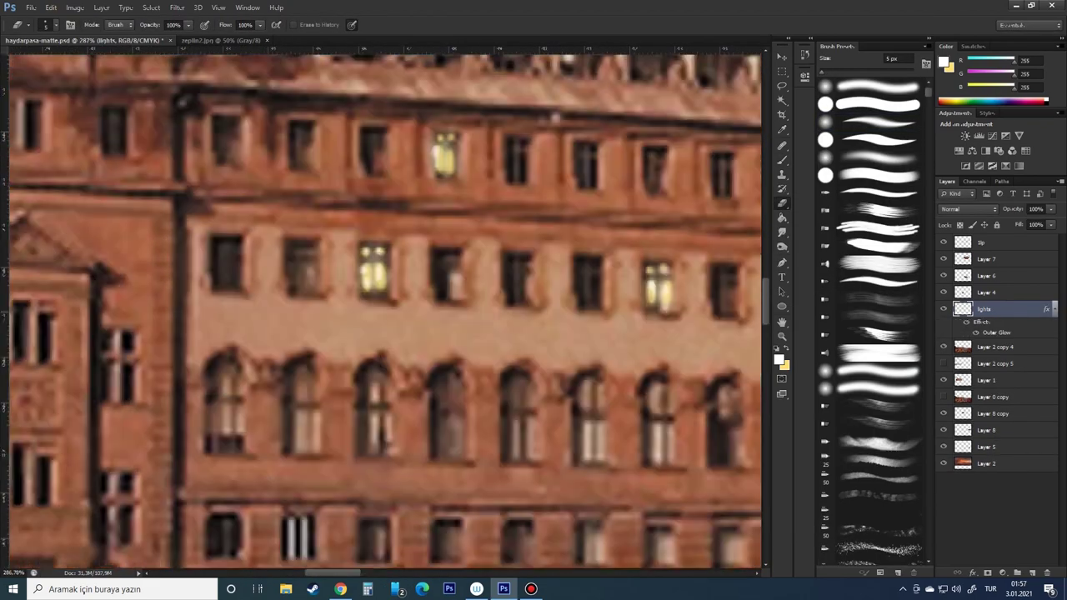
{"action": "scroll", "coordinate": [383, 308], "scroll_direction": "up", "scroll_amount": 2}
{"action": "scroll", "coordinate": [384, 308], "scroll_direction": "left", "scroll_amount": 4}
{"action": "scroll", "coordinate": [247, 207], "scroll_direction": "down", "scroll_amount": 2}
{"action": "scroll", "coordinate": [246, 207], "scroll_direction": "down", "scroll_amount": 2}
{"action": "scroll", "coordinate": [488, 305], "scroll_direction": "up", "scroll_amount": 4}
{"action": "scroll", "coordinate": [492, 284], "scroll_direction": "down", "scroll_amount": 3}
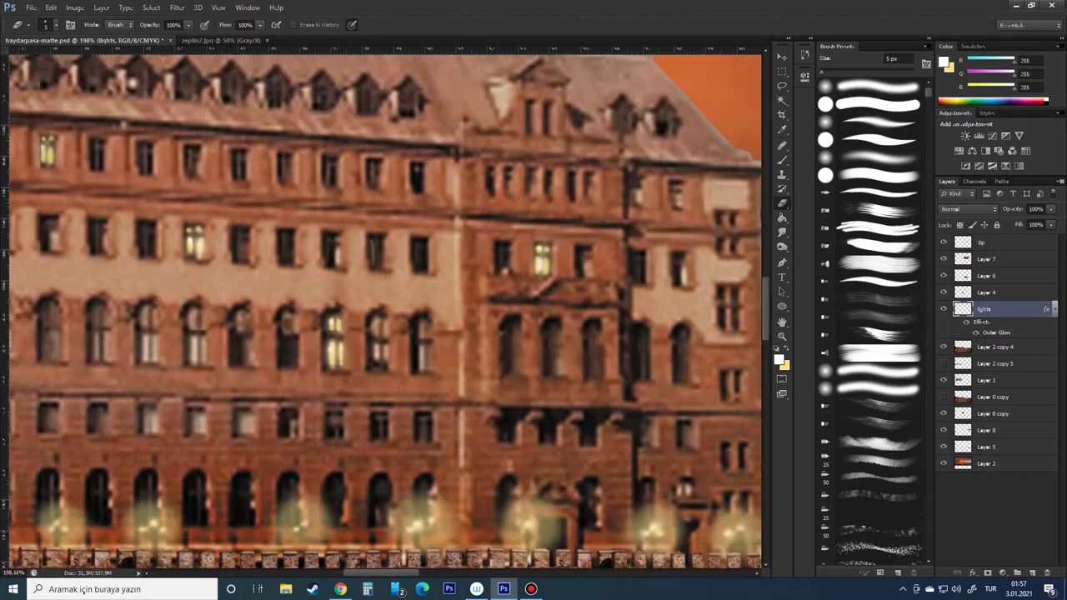
{"action": "scroll", "coordinate": [235, 250], "scroll_direction": "up", "scroll_amount": 4}
{"action": "scroll", "coordinate": [403, 337], "scroll_direction": "down", "scroll_amount": 5}
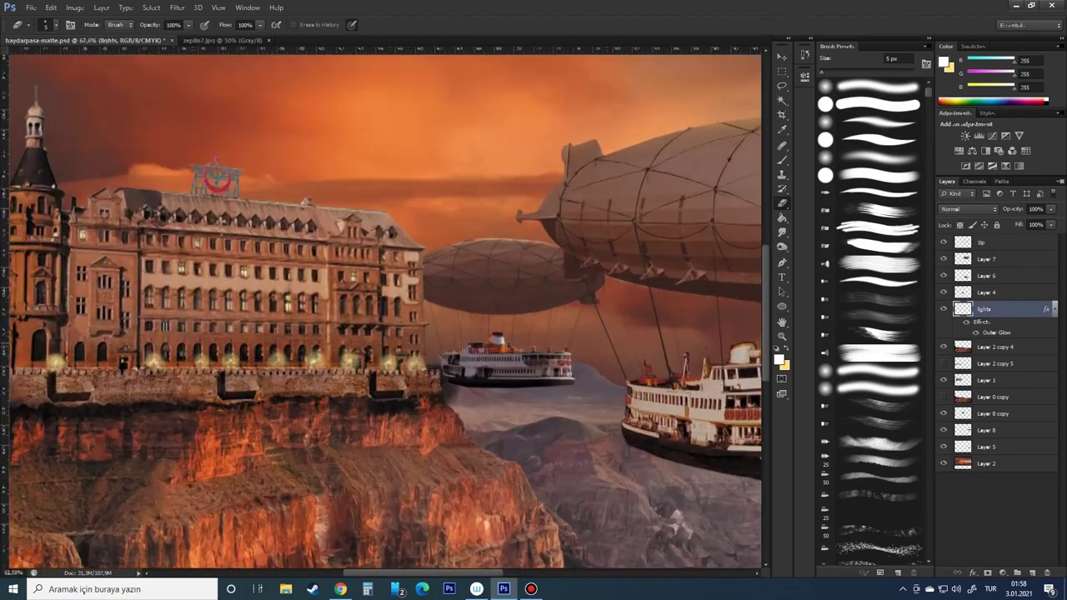
{"action": "scroll", "coordinate": [403, 337], "scroll_direction": "up", "scroll_amount": 1}
{"action": "right_click", "coordinate": [403, 336]}
Bring the building's left tower into view for painting
{"action": "key", "text": "v"}
{"action": "scroll", "coordinate": [256, 354], "scroll_direction": "up", "scroll_amount": 1}
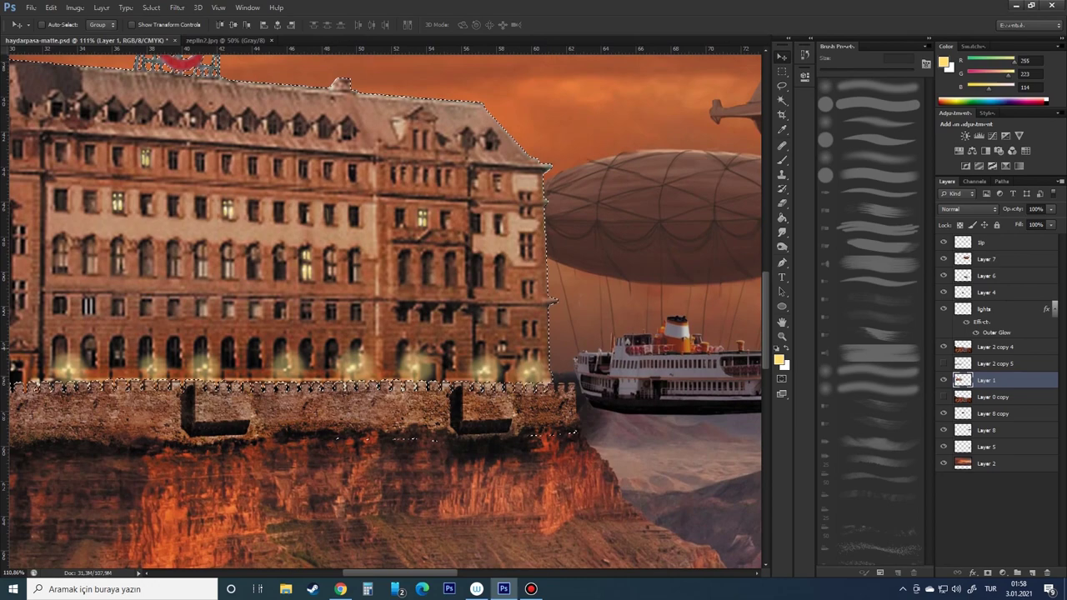
{"action": "key", "text": "b"}
{"action": "right_click", "coordinate": [512, 334]}
{"action": "key", "text": "Escape"}
{"action": "left_click_drag", "start_coordinate": [208, 333], "coordinate": [713, 345]}
Set the brush to 14 px at 21% opacity
{"action": "right_click", "coordinate": [551, 310]}
{"action": "key", "text": "Escape"}
{"action": "key", "text": "2"}
{"action": "key", "text": "1"}
{"action": "right_click", "coordinate": [441, 160]}
{"action": "type", "text": "14"}
{"action": "key", "text": "Return"}
Switch to a 50 px brush tip at 20% opacity for soft lamp glows
{"action": "right_click", "coordinate": [525, 299]}
{"action": "left_click", "coordinate": [584, 421]}
{"action": "key", "text": "Escape"}
{"action": "right_click", "coordinate": [598, 335]}
{"action": "double_click", "coordinate": [754, 428]}
{"action": "key", "text": "7"}
{"action": "key", "text": "4"}
{"action": "right_click", "coordinate": [555, 333]}
{"action": "key", "text": "Escape"}
{"action": "scroll", "coordinate": [383, 308], "scroll_direction": "up", "scroll_amount": 3}
{"action": "key", "text": "2"}
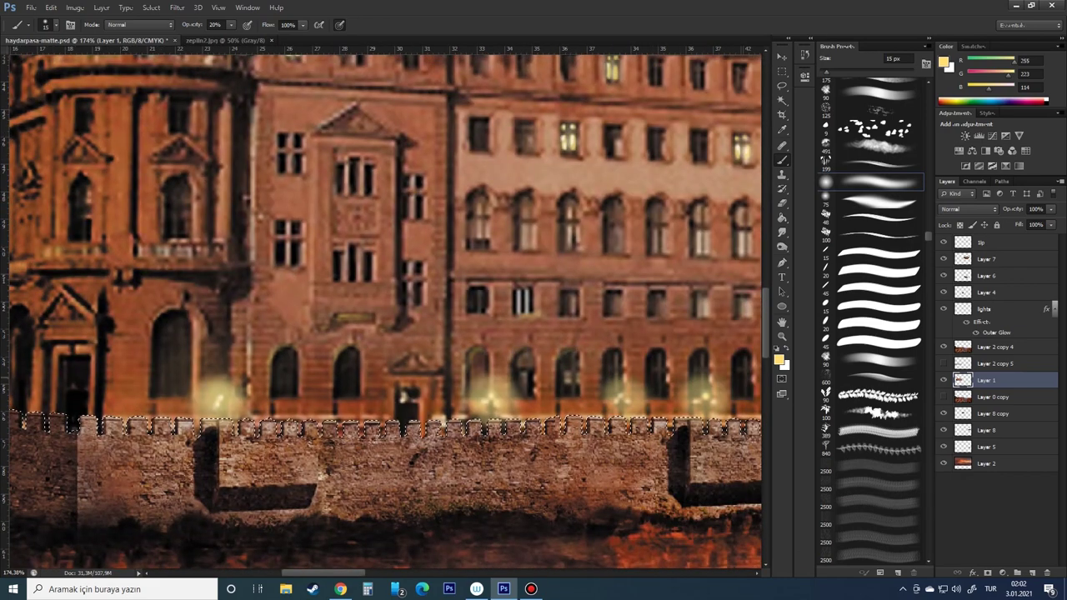
Move Layer 1 and Layer 4 above Layer 2 copy 4 in the Layers panel
{"action": "scroll", "coordinate": [383, 308], "scroll_direction": "right", "scroll_amount": 3}
{"action": "scroll", "coordinate": [383, 309], "scroll_direction": "right", "scroll_amount": 3}
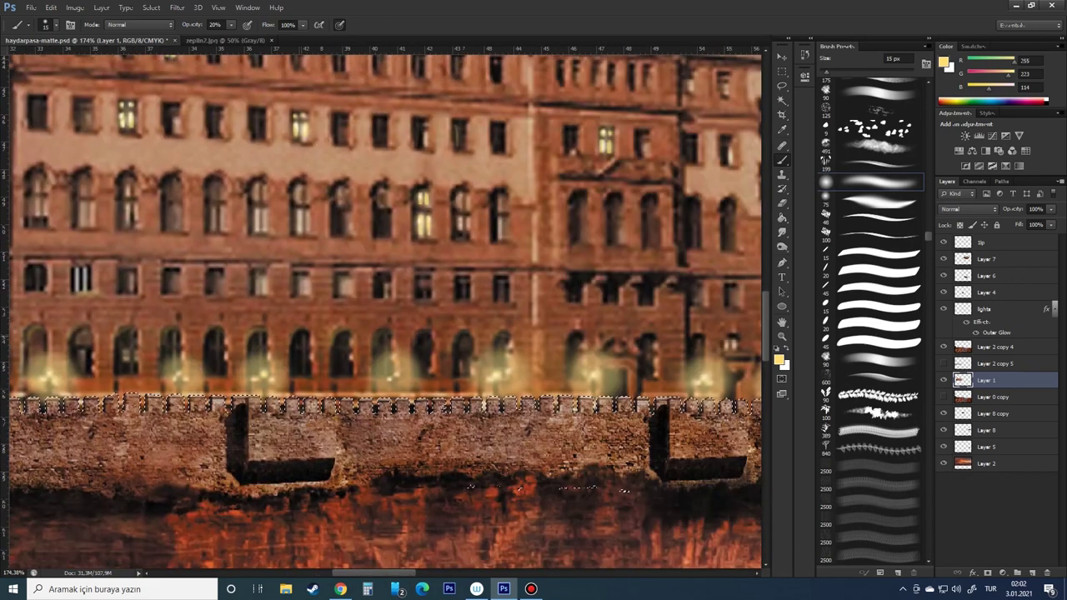
{"action": "scroll", "coordinate": [383, 308], "scroll_direction": "right", "scroll_amount": 3}
{"action": "scroll", "coordinate": [384, 309], "scroll_direction": "down", "scroll_amount": 5}
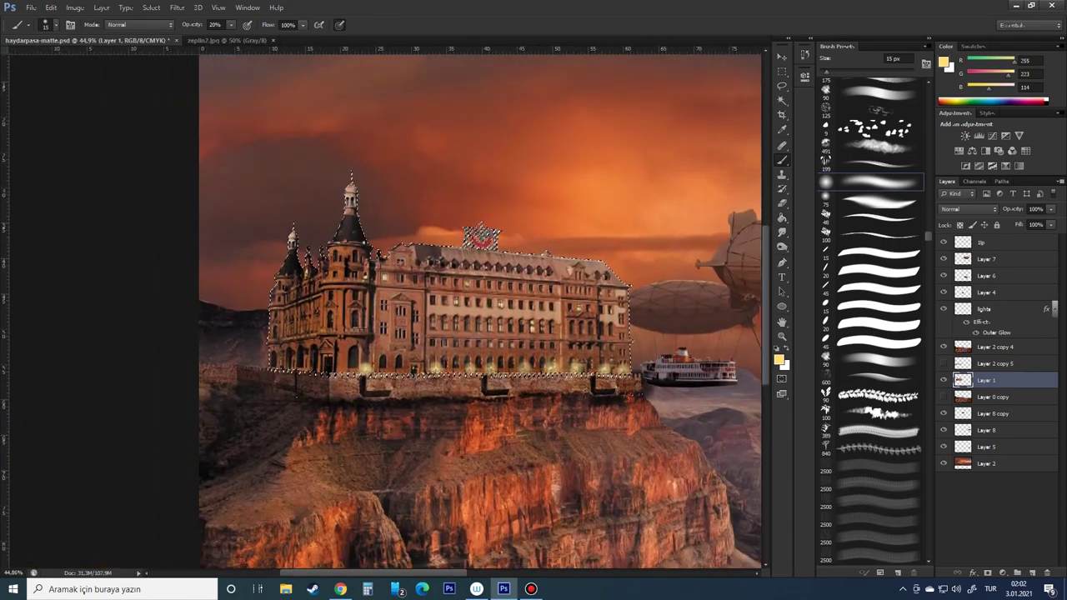
{"action": "scroll", "coordinate": [383, 308], "scroll_direction": "up", "scroll_amount": 2}
{"action": "scroll", "coordinate": [384, 309], "scroll_direction": "down", "scroll_amount": 3}
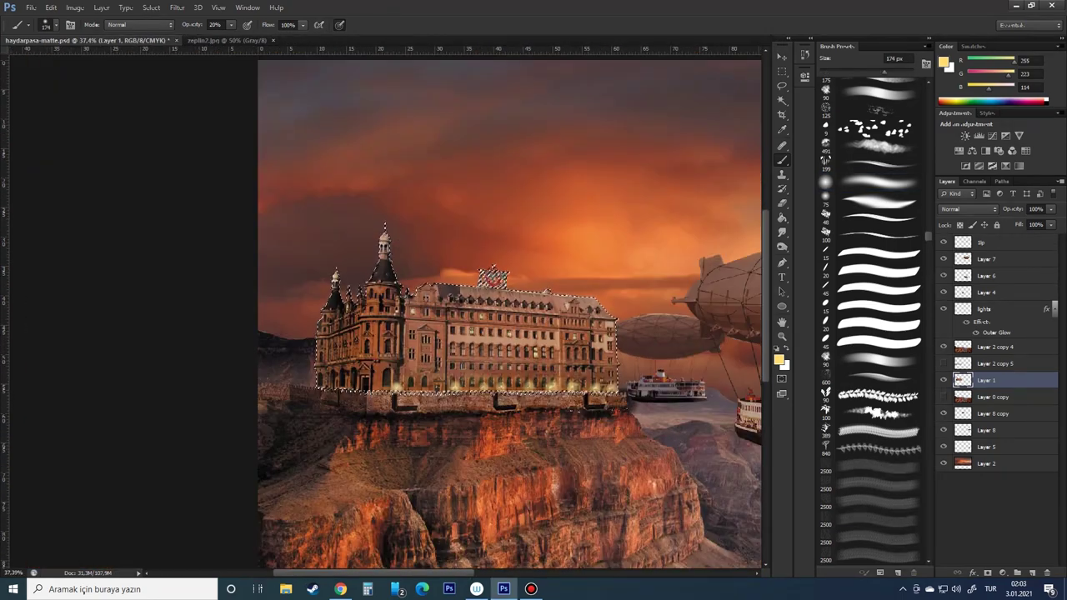
{"action": "scroll", "coordinate": [384, 308], "scroll_direction": "down", "scroll_amount": 2}
{"action": "key", "text": "v"}
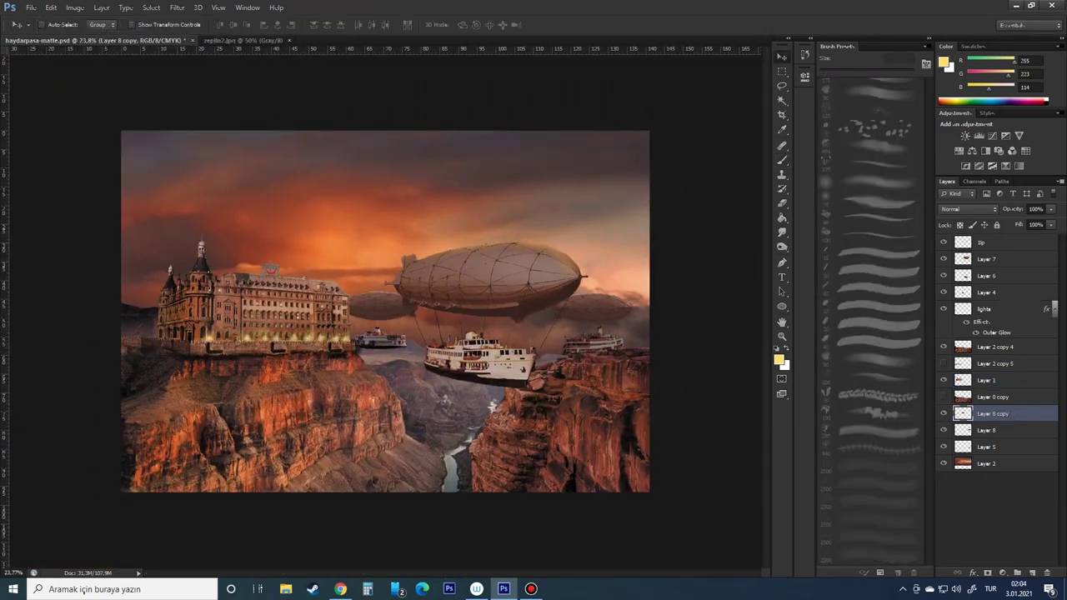
{"action": "mouse_move", "coordinate": [986, 292]}
{"action": "left_mouse_down"}
{"action": "mouse_move", "coordinate": [986, 388]}
{"action": "mouse_move", "coordinate": [986, 325]}
{"action": "left_mouse_up"}
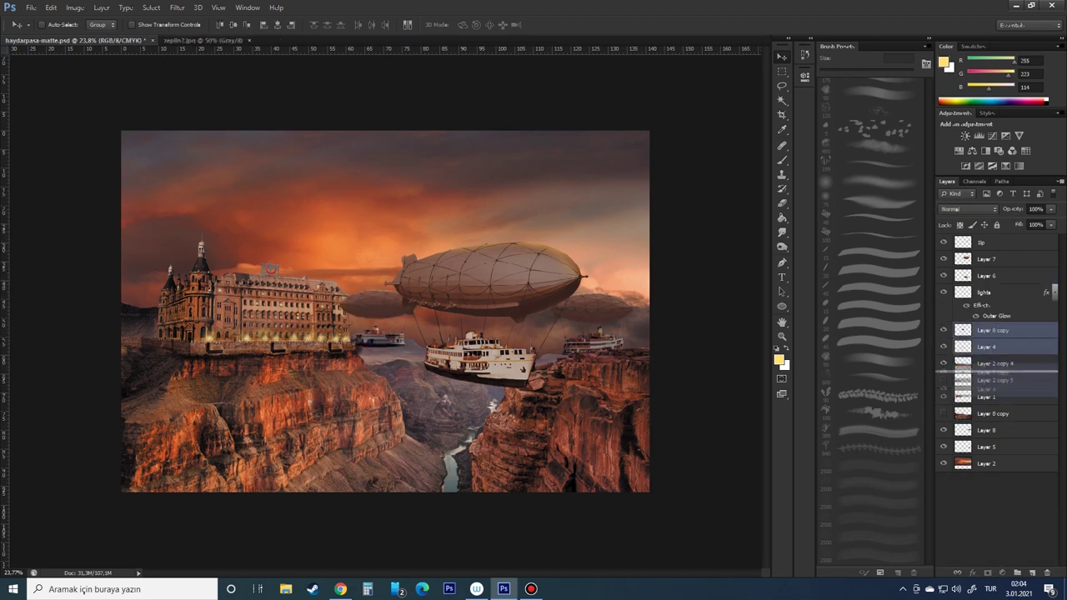
{"action": "left_click_drag", "start_coordinate": [986, 397], "coordinate": [986, 342]}
{"action": "scroll", "coordinate": [362, 331], "scroll_direction": "up", "scroll_amount": 3}
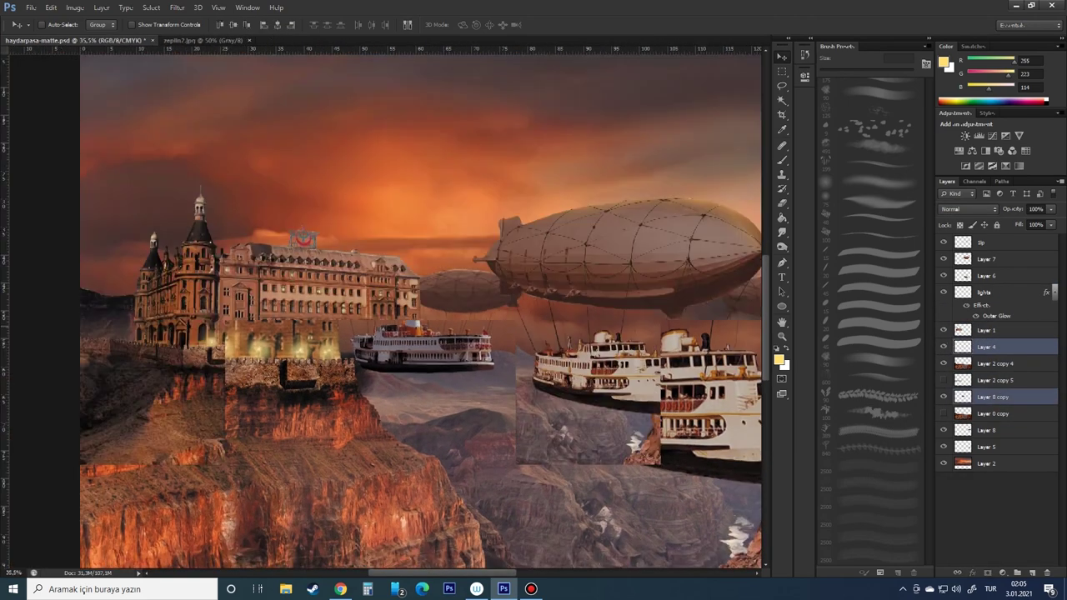
{"action": "scroll", "coordinate": [361, 335], "scroll_direction": "down", "scroll_amount": 5}
Create a new layer for the dragon sketch
{"action": "key", "text": "b"}
{"action": "right_click", "coordinate": [512, 209]}
{"action": "key", "text": "Escape"}
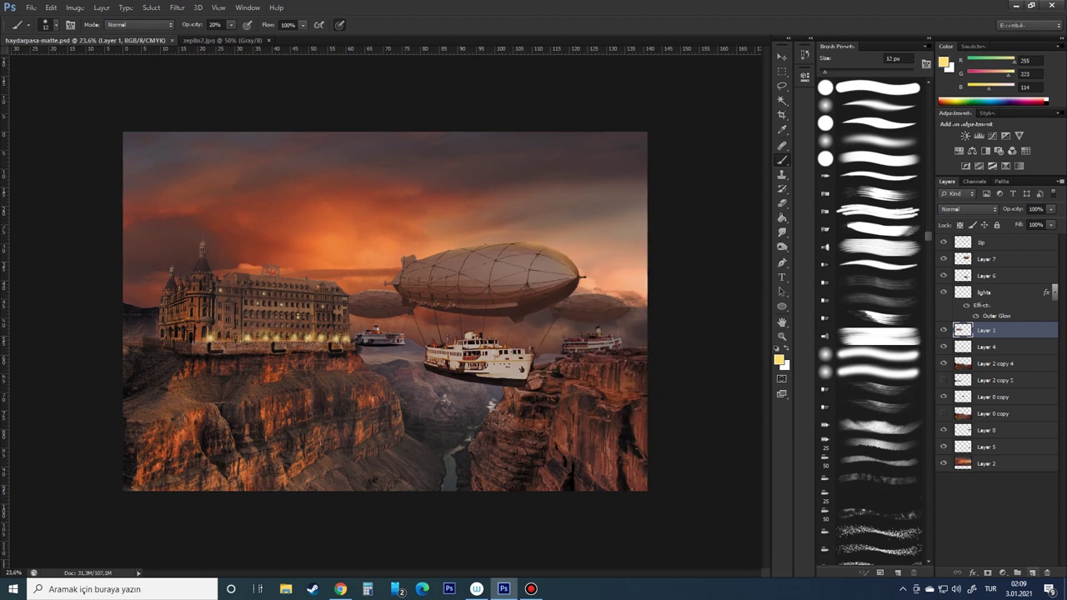
{"action": "key", "text": "ctrl+shift+alt+n"}
{"action": "scroll", "coordinate": [380, 310], "scroll_direction": "up", "scroll_amount": 3}
Confirm dark brown paint and set the brush to 48% opacity
{"action": "key", "text": "Return"}
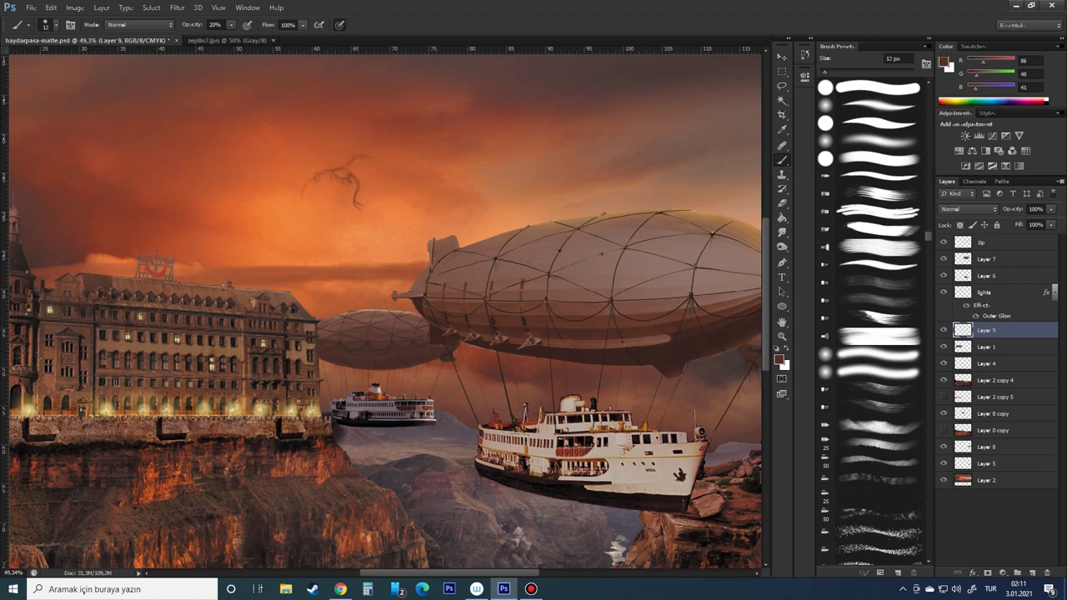
{"action": "key", "text": "4"}
{"action": "key", "text": "8"}
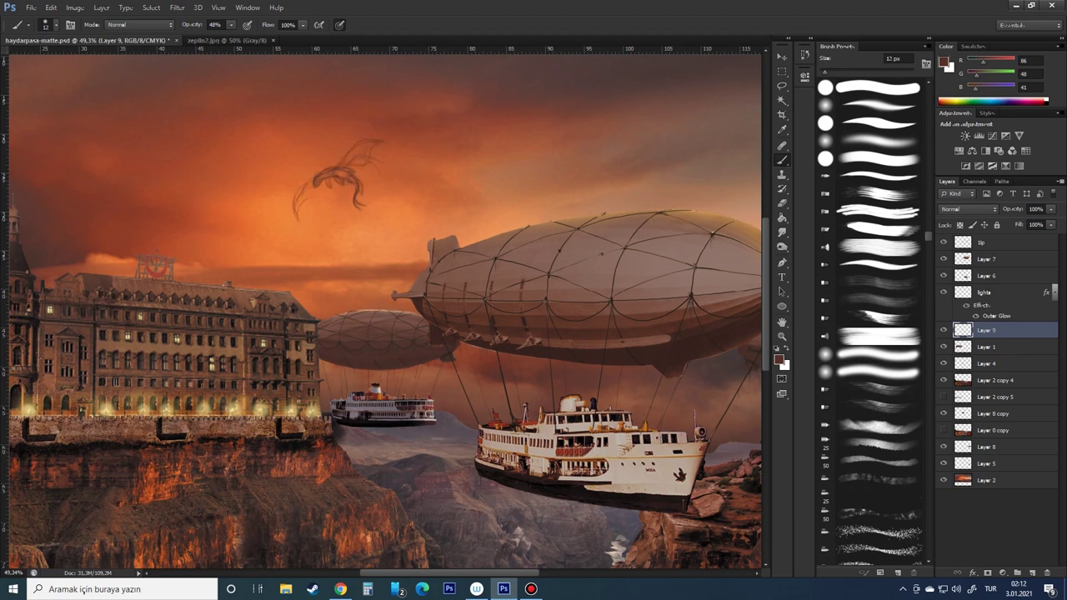
{"action": "scroll", "coordinate": [333, 175], "scroll_direction": "down", "scroll_amount": 3}
{"action": "scroll", "coordinate": [333, 175], "scroll_direction": "up", "scroll_amount": 6}
Rotate part of the dragon sketch about 21 degrees and reposition it
{"action": "key", "text": "ctrl+t"}
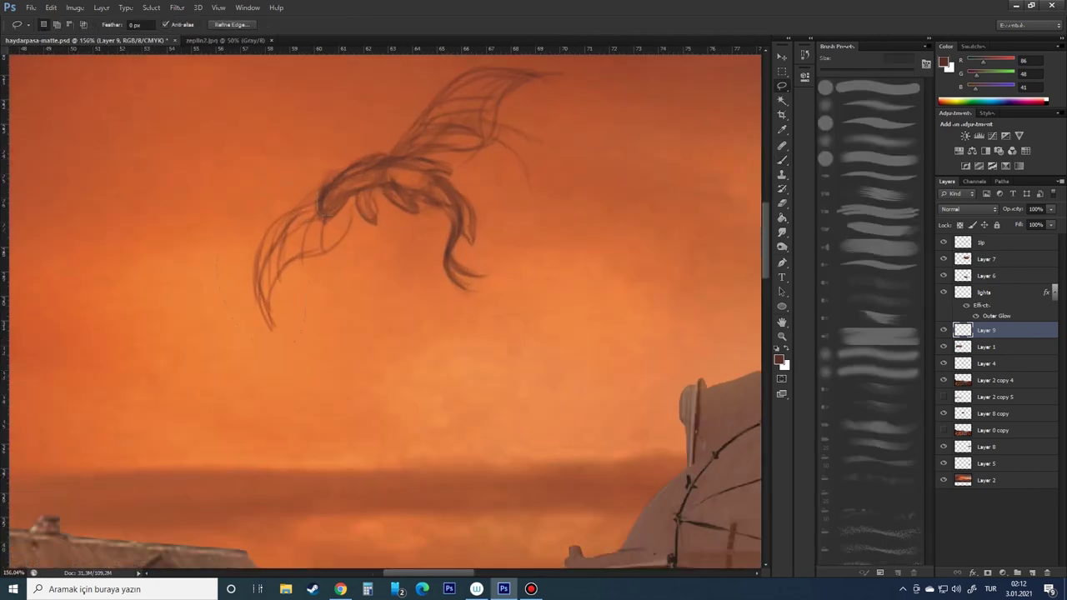
{"action": "left_click_drag", "start_coordinate": [366, 220], "coordinate": [363, 250]}
{"action": "scroll", "coordinate": [354, 250], "scroll_direction": "down", "scroll_amount": 5}
{"action": "left_click_drag", "start_coordinate": [351, 212], "coordinate": [367, 190]}
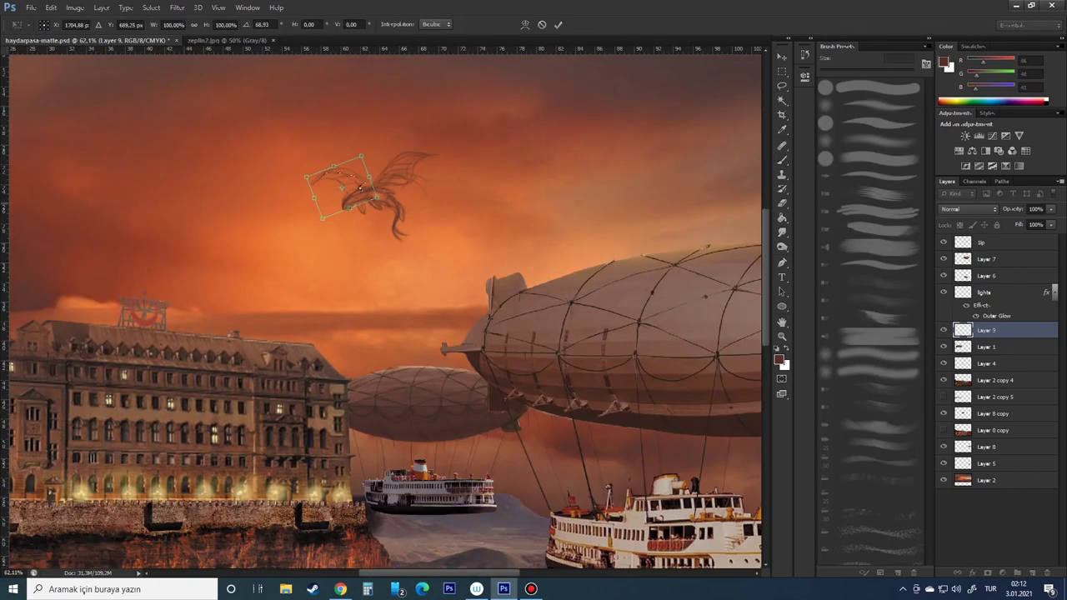
{"action": "key", "text": "Return"}
Sketch broader wing strokes, touch up with the eraser, and begin picking purple
{"action": "scroll", "coordinate": [317, 117], "scroll_direction": "up", "scroll_amount": 5}
{"action": "key", "text": "b"}
{"action": "left_click_drag", "start_coordinate": [312, 275], "coordinate": [422, 241]}
{"action": "left_click_drag", "start_coordinate": [585, 200], "coordinate": [483, 258]}
{"action": "key", "text": "e"}
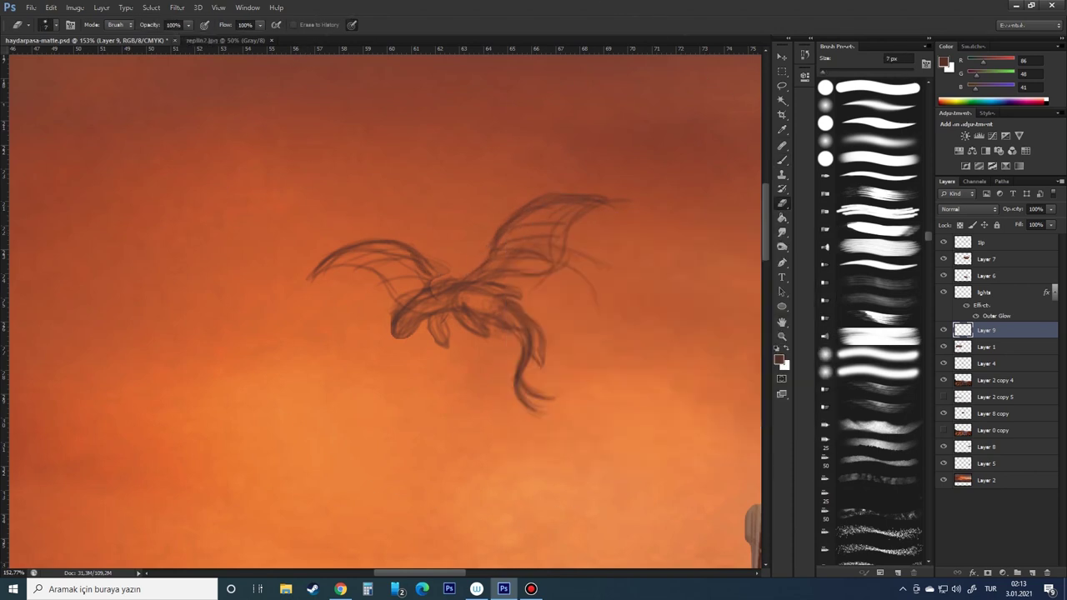
{"action": "key", "text": "b"}
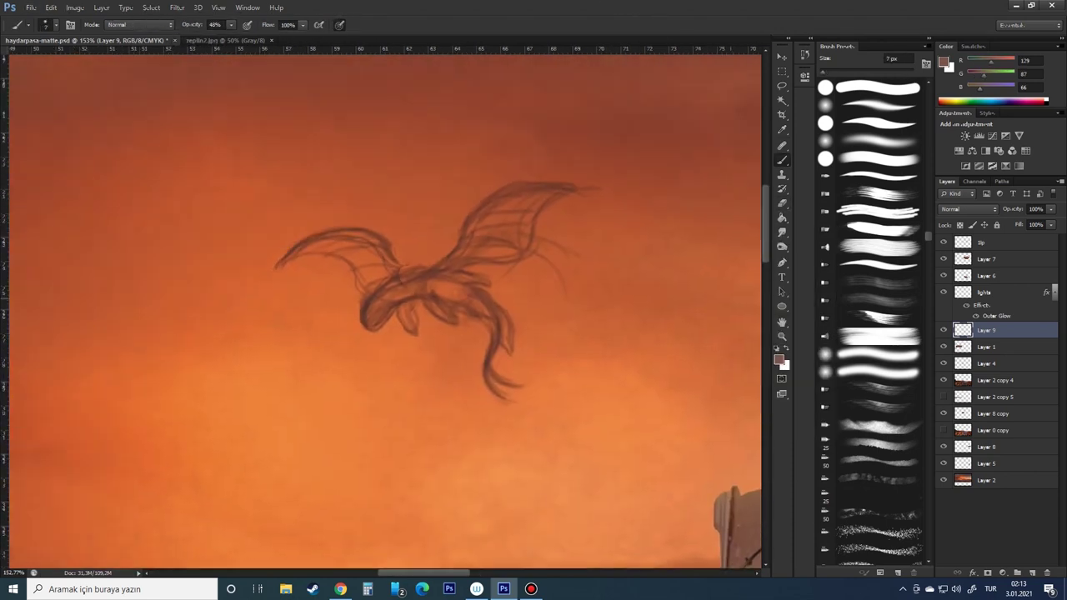
{"action": "left_click", "coordinate": [780, 360]}
Paint the dragon's body in purple and greyish mauve from neck down
{"action": "left_click", "coordinate": [600, 272]}
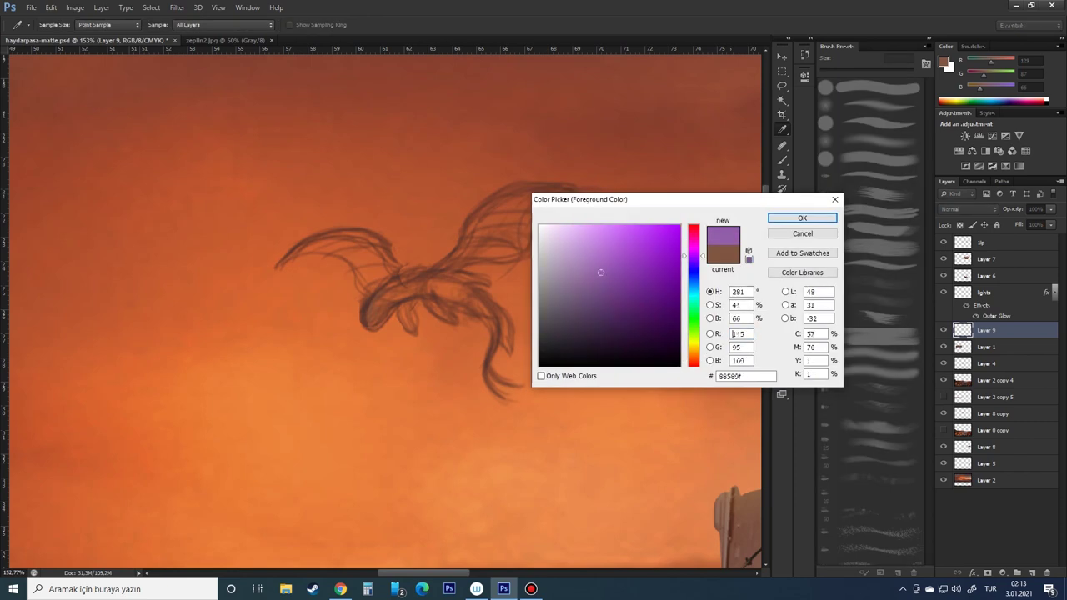
{"action": "key", "text": "Return"}
{"action": "left_click_drag", "start_coordinate": [384, 291], "coordinate": [368, 323]}
{"action": "left_click", "coordinate": [400, 333], "text": "alt"}
{"action": "left_click", "coordinate": [779, 359]}
{"action": "left_click", "coordinate": [555, 279]}
{"action": "key", "text": "Return"}
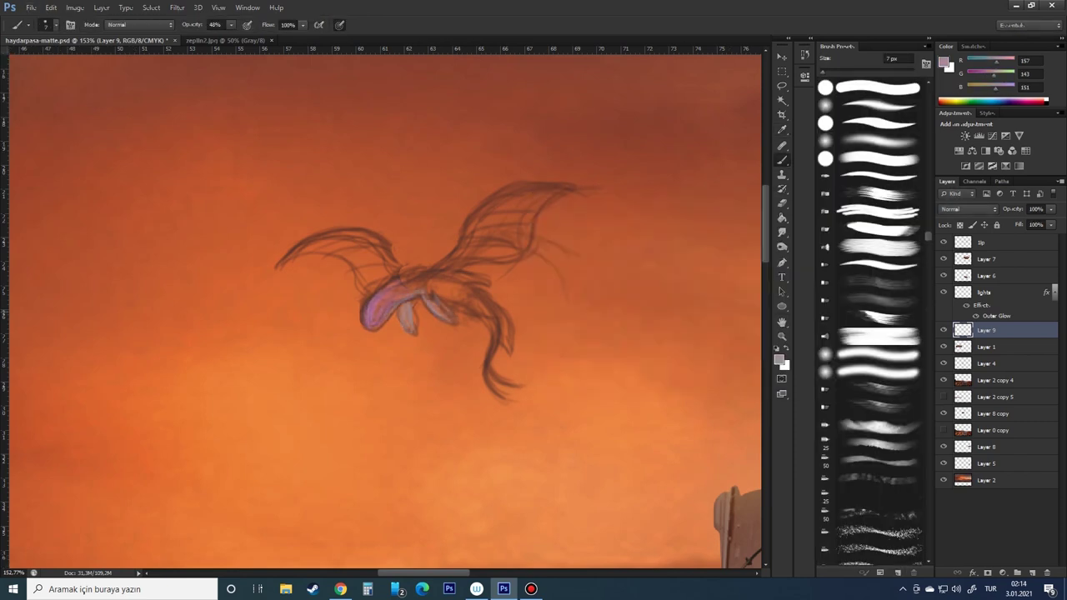
{"action": "left_click_drag", "start_coordinate": [422, 281], "coordinate": [494, 322]}
Fill the dragon's wings with pale grey-pink paint
{"action": "left_click", "coordinate": [421, 278], "text": "alt"}
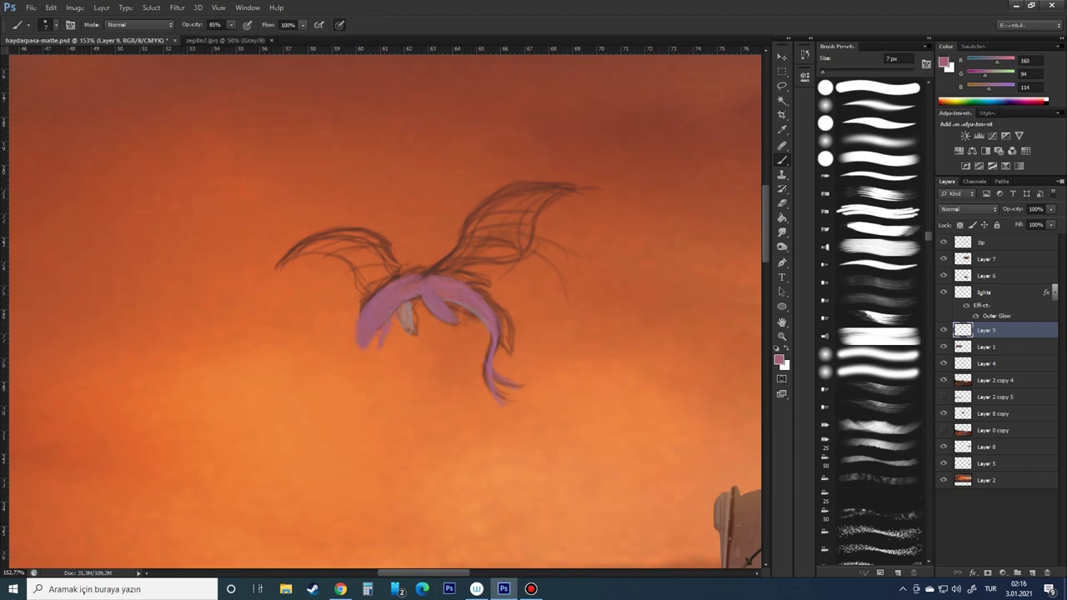
{"action": "left_click", "coordinate": [421, 287], "text": "alt"}
{"action": "left_click", "coordinate": [421, 288], "text": "alt"}
{"action": "left_click_drag", "start_coordinate": [442, 267], "coordinate": [512, 225]}
{"action": "mouse_move", "coordinate": [425, 275]}
{"action": "left_mouse_down"}
{"action": "mouse_move", "coordinate": [488, 244]}
{"action": "mouse_move", "coordinate": [554, 188]}
{"action": "left_mouse_up"}
{"action": "left_click_drag", "start_coordinate": [463, 250], "coordinate": [521, 215]}
{"action": "left_click_drag", "start_coordinate": [292, 258], "coordinate": [359, 242]}
{"action": "left_click_drag", "start_coordinate": [350, 242], "coordinate": [390, 290]}
{"action": "left_click_drag", "start_coordinate": [306, 243], "coordinate": [392, 250]}
{"action": "left_click_drag", "start_coordinate": [475, 213], "coordinate": [575, 180]}
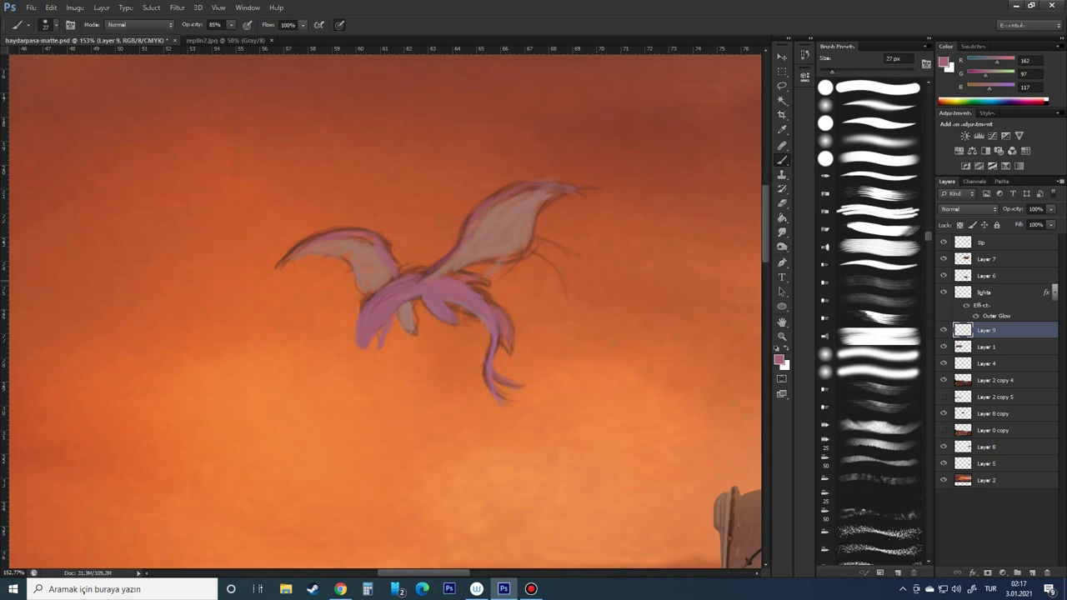
Tidy the dragon with a 16 px Eraser
{"action": "scroll", "coordinate": [520, 275], "scroll_direction": "up", "scroll_amount": 2}
{"action": "key", "text": "e"}
{"action": "right_click", "coordinate": [581, 250]}
{"action": "type", "text": "16"}
{"action": "key", "text": "Return"}
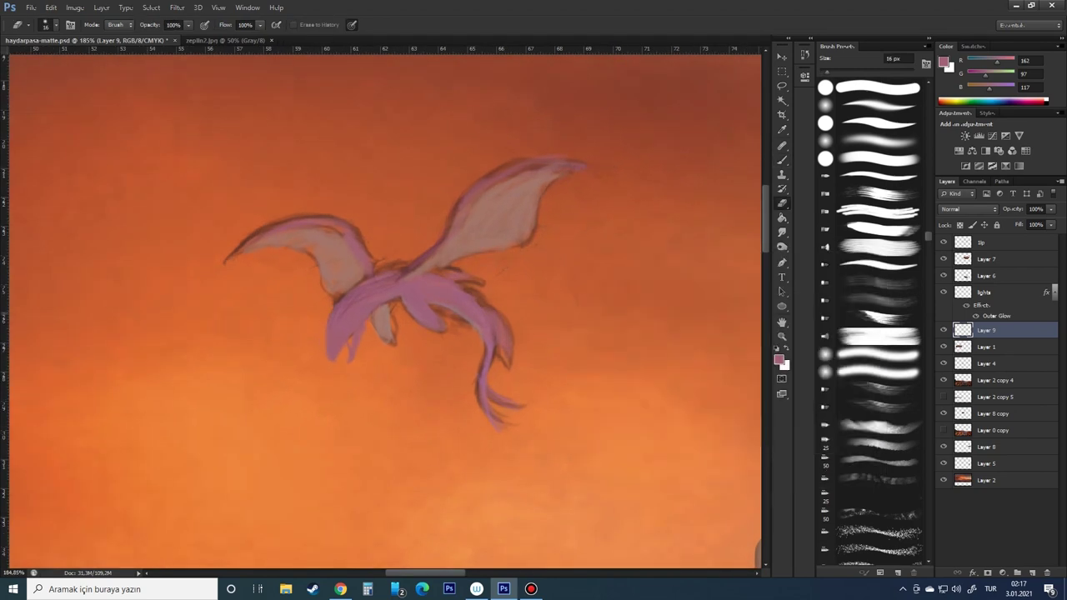
{"action": "key", "text": "b"}
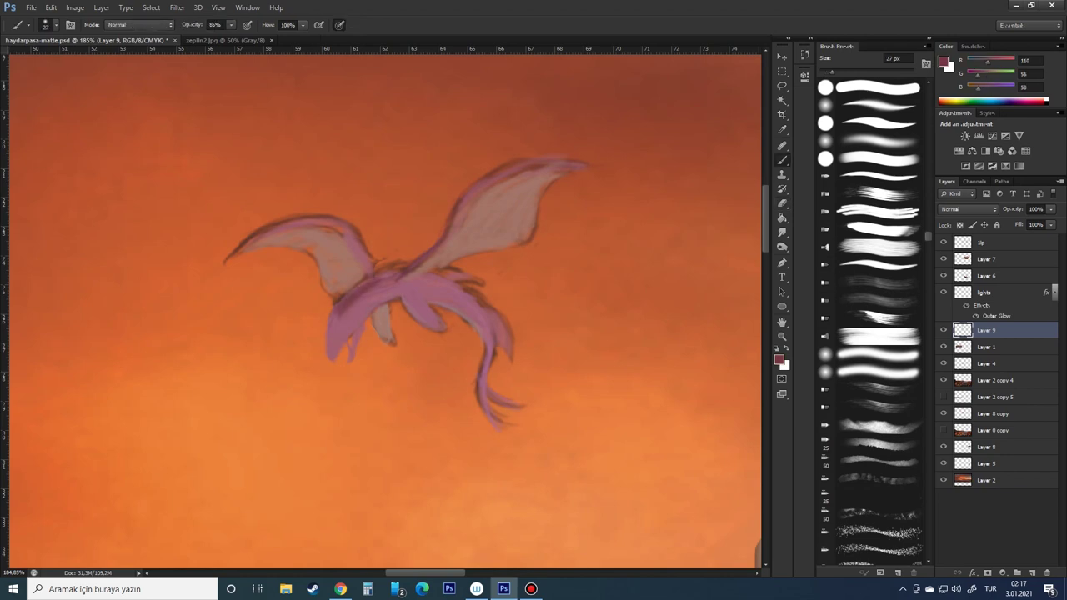
With a different brush tip, darken the purple shading on the dragon's body
{"action": "scroll", "coordinate": [871, 316], "scroll_direction": "down", "scroll_amount": 5}
{"action": "scroll", "coordinate": [871, 317], "scroll_direction": "down", "scroll_amount": 5}
{"action": "scroll", "coordinate": [871, 317], "scroll_direction": "down", "scroll_amount": 5}
{"action": "scroll", "coordinate": [871, 316], "scroll_direction": "down", "scroll_amount": 3}
{"action": "left_click", "coordinate": [871, 417]}
{"action": "mouse_move", "coordinate": [346, 315]}
{"action": "left_mouse_down"}
{"action": "mouse_move", "coordinate": [375, 284]}
{"action": "mouse_move", "coordinate": [458, 290]}
{"action": "left_mouse_up"}
{"action": "left_click_drag", "start_coordinate": [380, 302], "coordinate": [457, 299]}
Sample darker dragon shades and darken the tail tip with a 9 px brush
{"action": "left_click", "coordinate": [421, 313], "text": "alt"}
{"action": "left_click", "coordinate": [390, 301], "text": "alt"}
{"action": "right_click", "coordinate": [390, 302]}
{"action": "key", "text": "Return"}
{"action": "left_click", "coordinate": [392, 300], "text": "alt"}
{"action": "left_click", "coordinate": [343, 292], "text": "alt"}
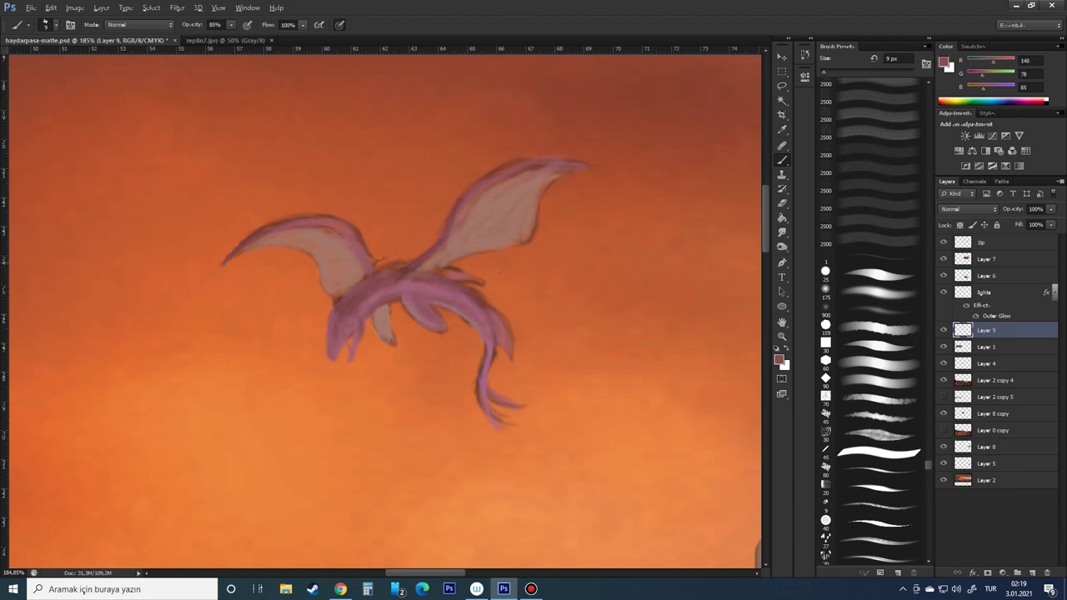
{"action": "left_click_drag", "start_coordinate": [507, 392], "coordinate": [490, 425]}
{"action": "left_click", "coordinate": [492, 412], "text": "alt"}
Paint a thin dark-red tongue at the dragon's mouth
{"action": "left_click", "coordinate": [780, 359]}
{"action": "left_click", "coordinate": [613, 276]}
{"action": "left_click", "coordinate": [800, 214]}
{"action": "left_click_drag", "start_coordinate": [349, 338], "coordinate": [357, 392]}
{"action": "left_click", "coordinate": [780, 359]}
{"action": "left_click", "coordinate": [803, 217]}
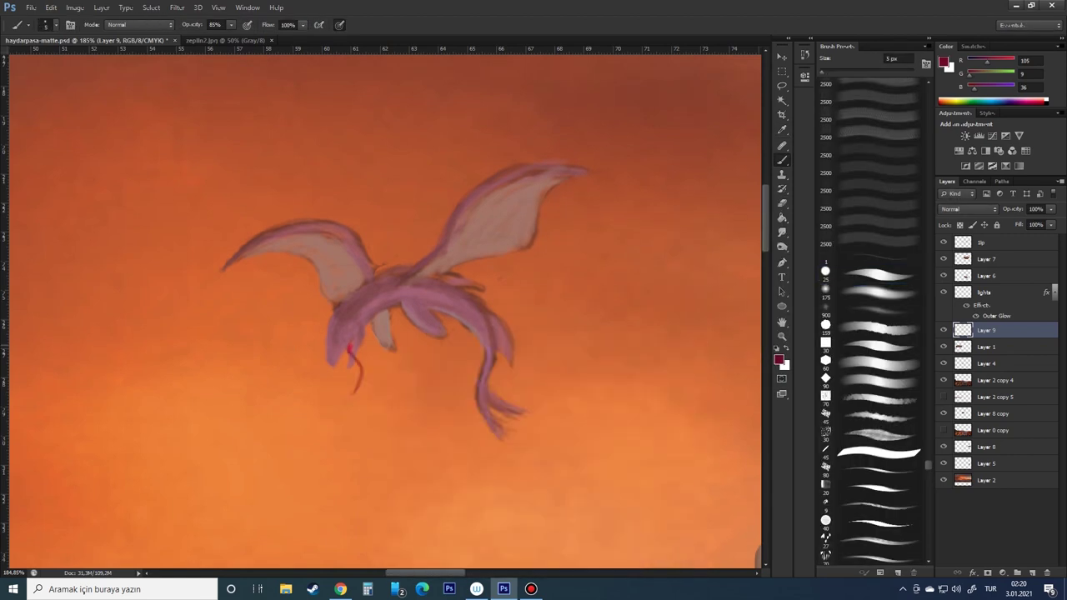
Touch up with the Eraser, pick a dark brown, and zoom out to check the composition
{"action": "key", "text": "e"}
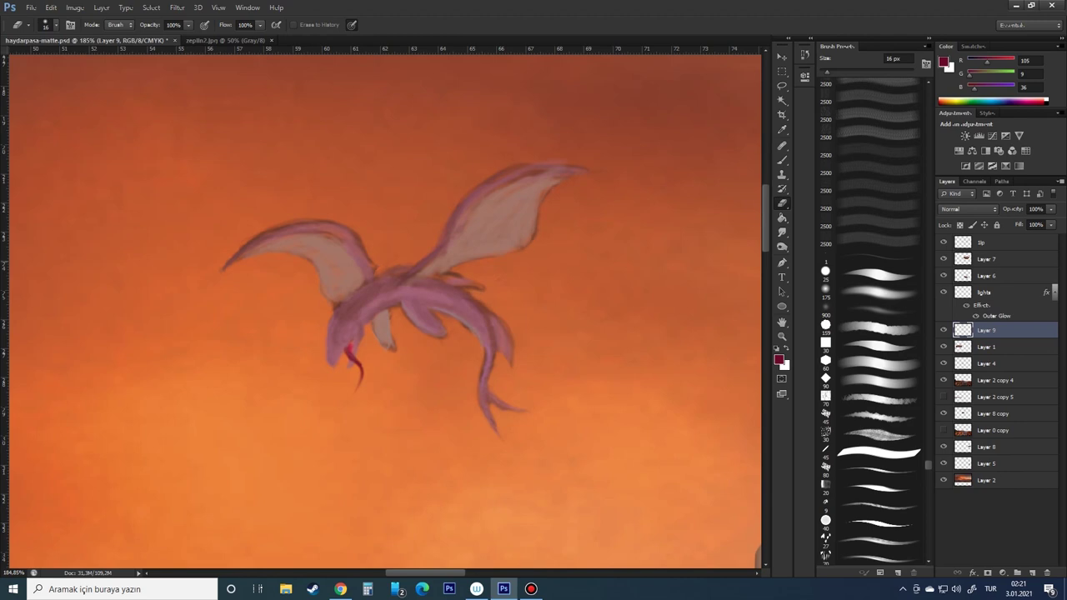
{"action": "key", "text": "b"}
{"action": "right_click", "coordinate": [388, 336]}
{"action": "left_click", "coordinate": [779, 359]}
{"action": "left_click", "coordinate": [731, 212]}
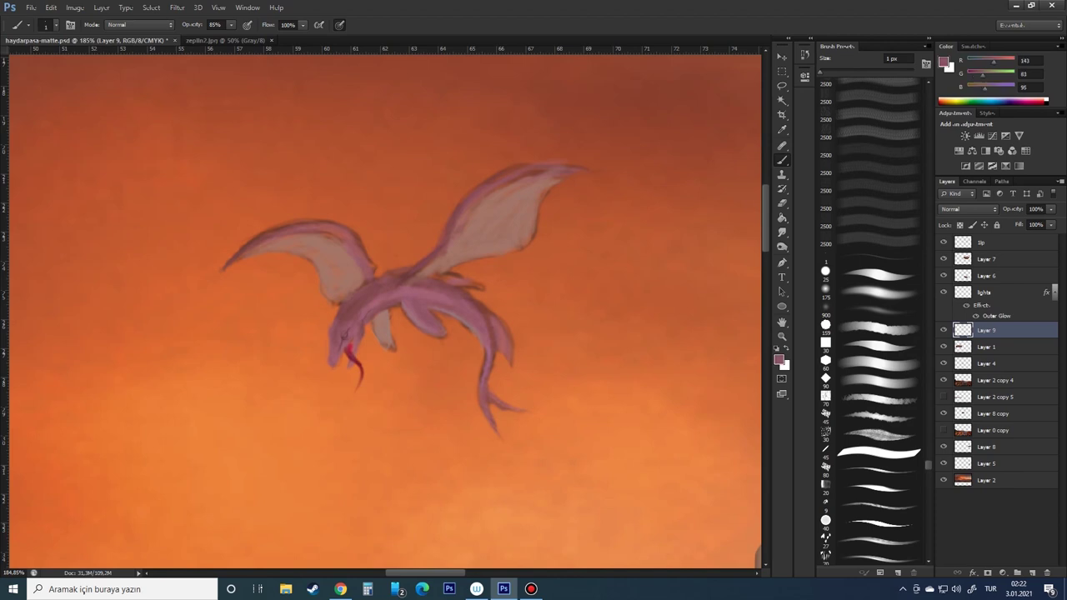
{"action": "key", "text": "ctrl+0"}
{"action": "scroll", "coordinate": [358, 213], "scroll_direction": "up", "scroll_amount": 5, "text": "alt"}
Darken the dragon's right wing, then place the scaled dragon copy lower right
{"action": "key", "text": "ctrl+1"}
{"action": "key", "text": "super"}
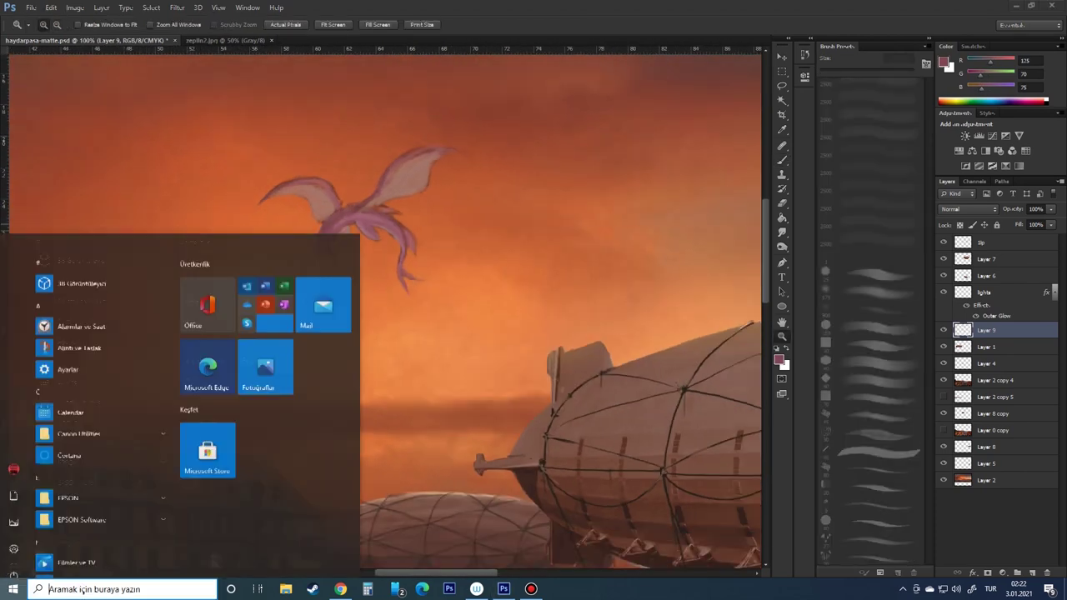
{"action": "key", "text": "Escape"}
{"action": "left_click_drag", "start_coordinate": [414, 165], "coordinate": [385, 196]}
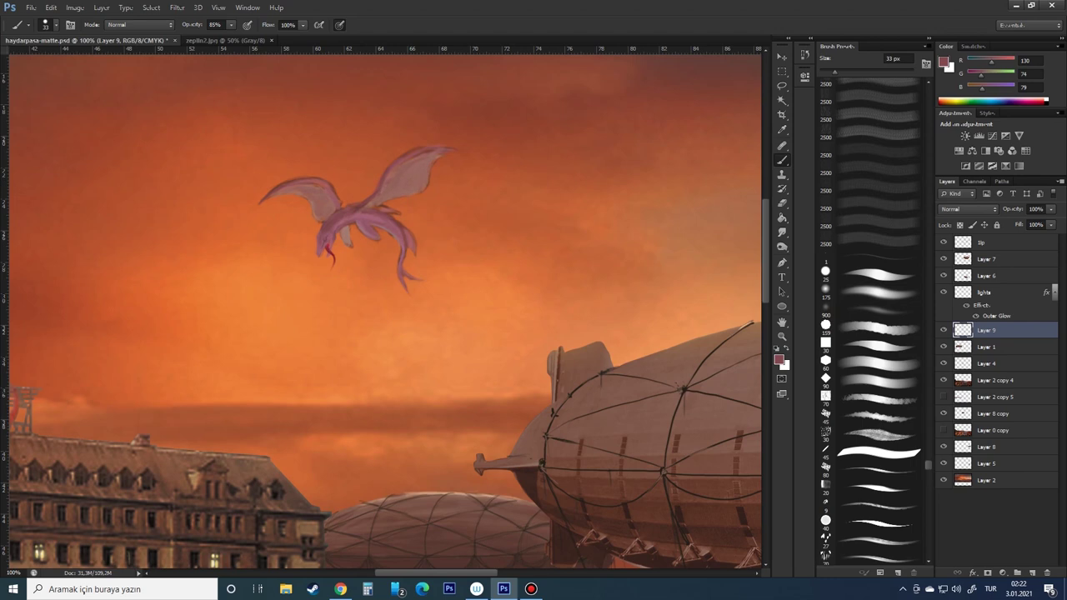
{"action": "key", "text": "bracketleft"}
{"action": "key", "text": "bracketleft"}
{"action": "key", "text": "bracketleft"}
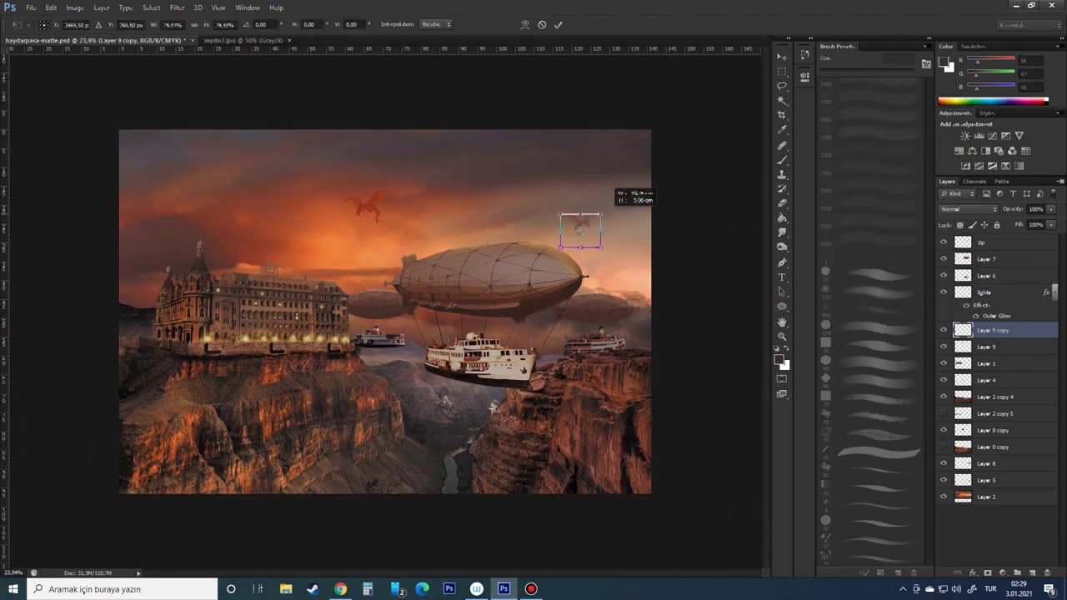
{"action": "key", "text": "Return"}
{"action": "left_click_drag", "start_coordinate": [580, 230], "coordinate": [625, 286]}
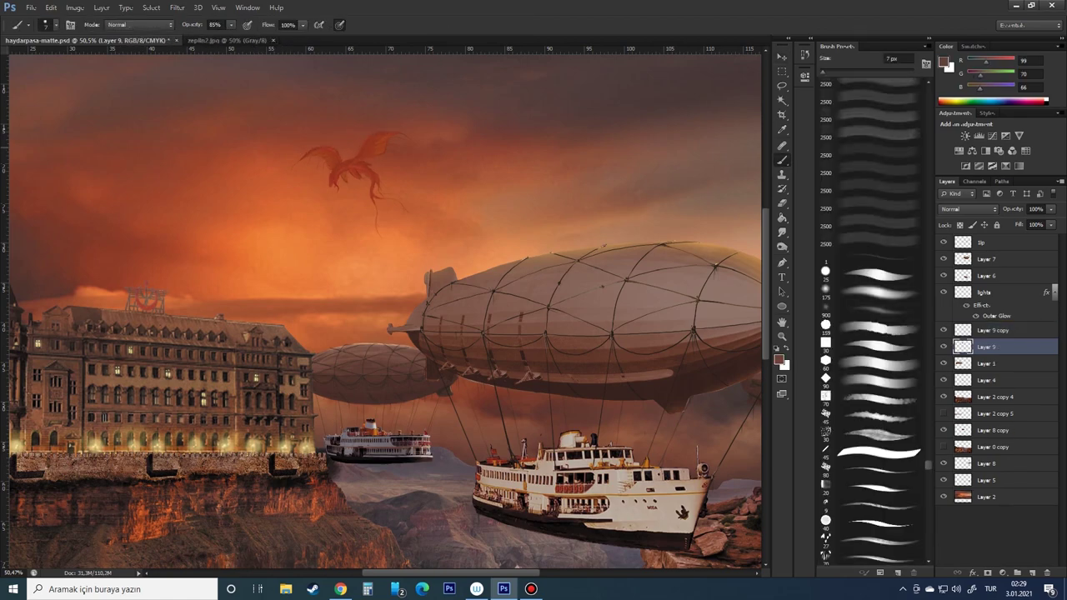
Set tool strength to 56%, pick a peach colour, and target the Layer 9 copy dragon
{"action": "key", "text": "5"}
{"action": "key", "text": "6"}
{"action": "scroll", "coordinate": [358, 146], "scroll_direction": "up", "scroll_amount": 3}
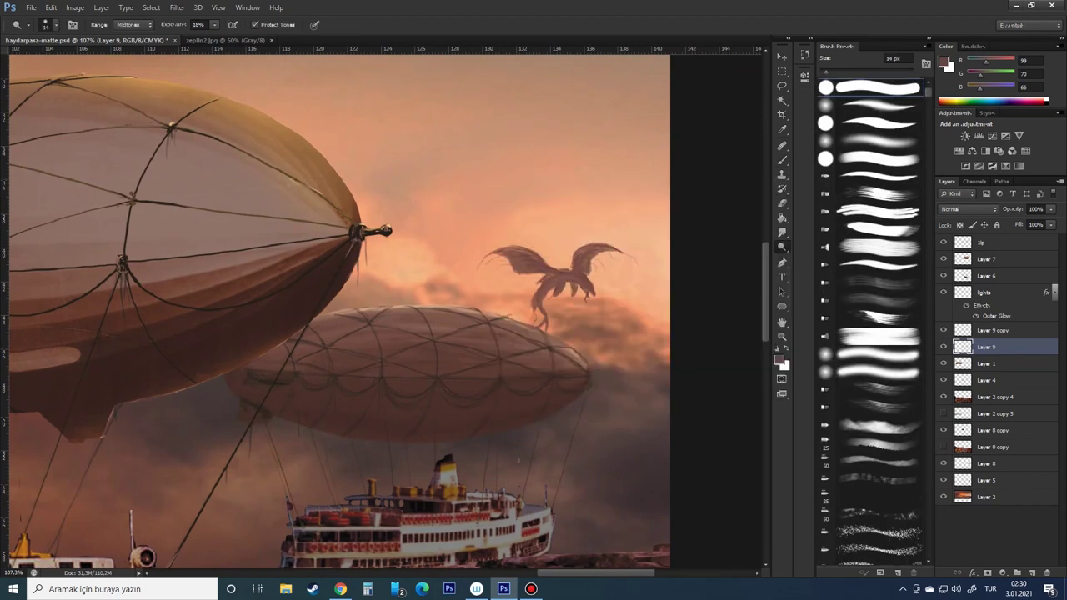
{"action": "key", "text": "b"}
{"action": "key", "text": "alt+bracketright"}
{"action": "left_click", "coordinate": [538, 257], "text": "alt"}
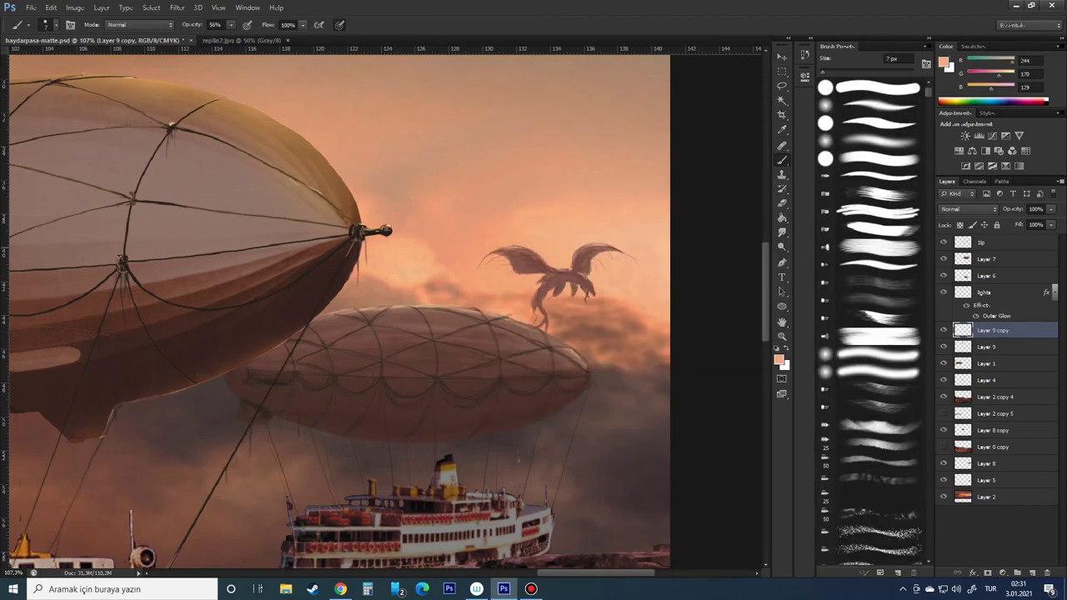
Shrink the brush to 7 px and fade the sky dragon to 86% opacity
{"action": "key", "text": "ctrl+0"}
{"action": "scroll", "coordinate": [238, 274], "scroll_direction": "up", "scroll_amount": 4}
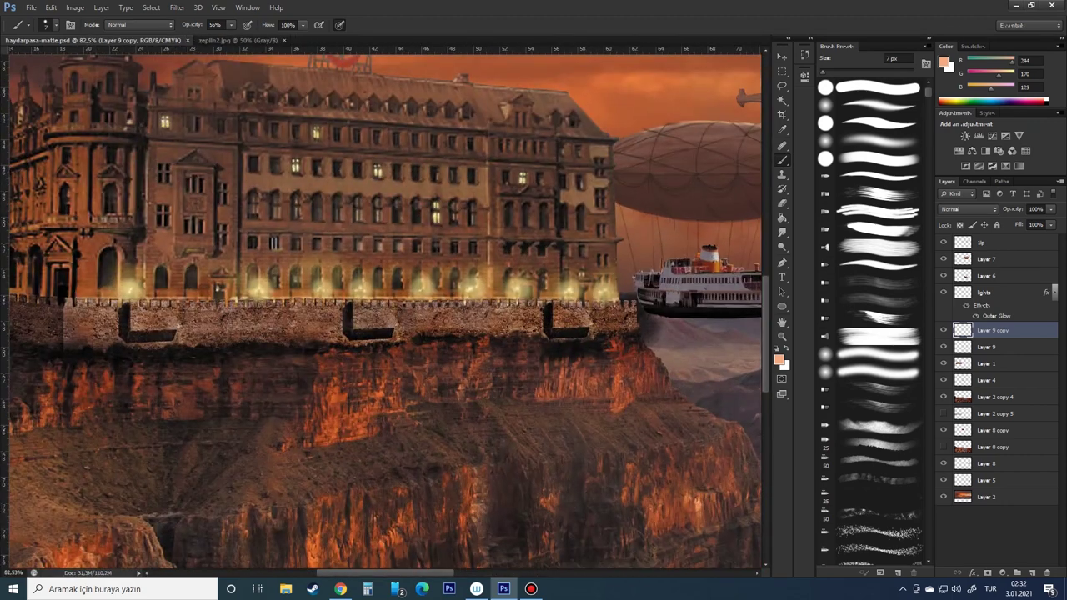
{"action": "key", "text": "alt+bracketleft"}
{"action": "key", "text": "alt+bracketleft"}
{"action": "key", "text": "alt+bracketleft"}
{"action": "key", "text": "0"}
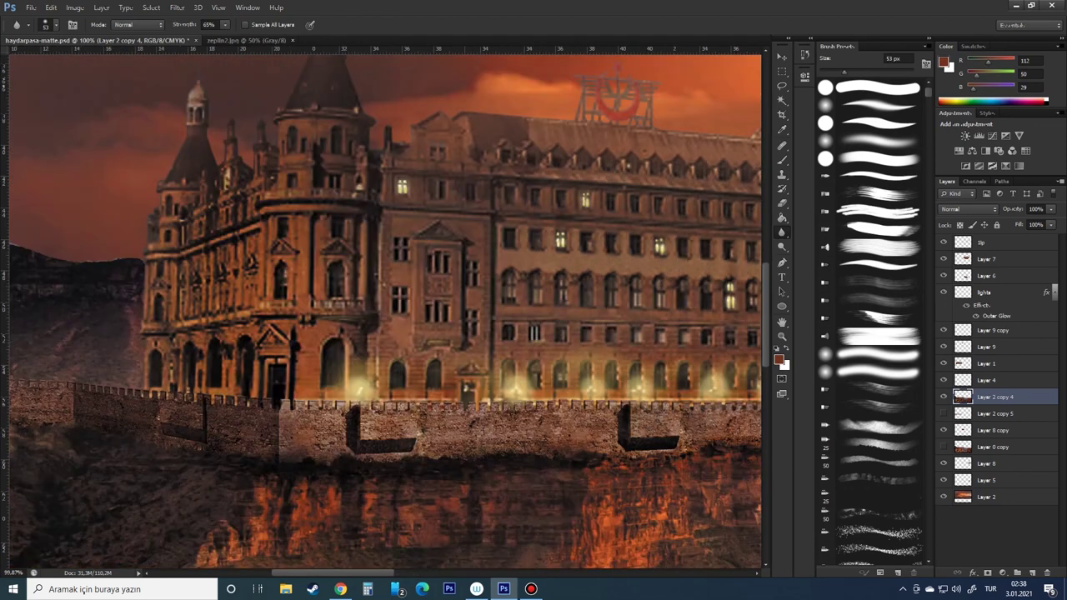
{"action": "key", "text": "0"}
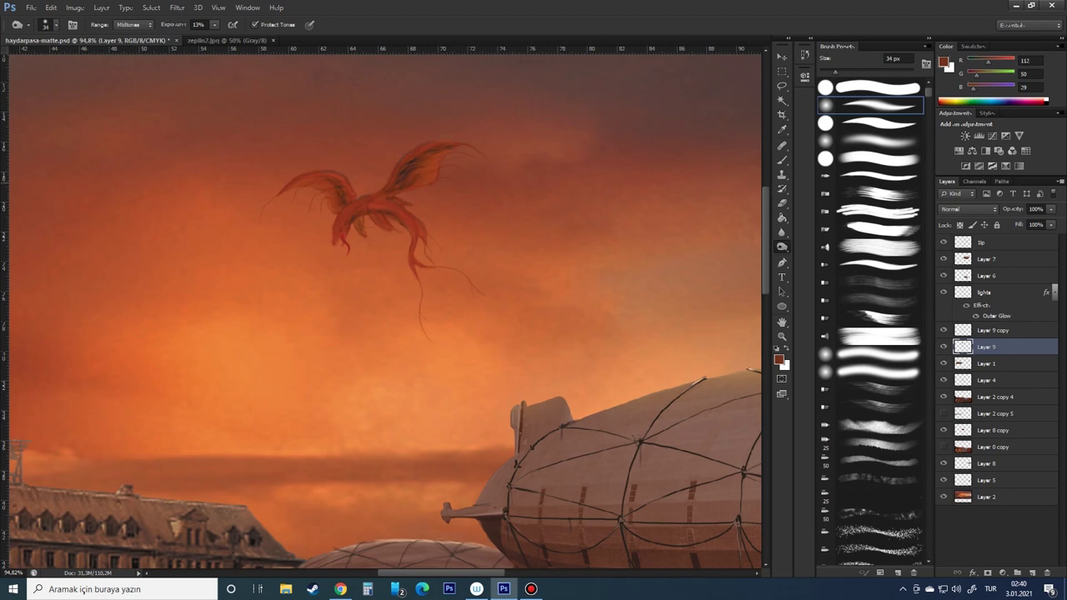
{"action": "key", "text": "bracketleft"}
{"action": "key", "text": "bracketleft"}
{"action": "key", "text": "bracketleft"}
{"action": "left_click_drag", "start_coordinate": [1050, 209], "coordinate": [1033, 222]}
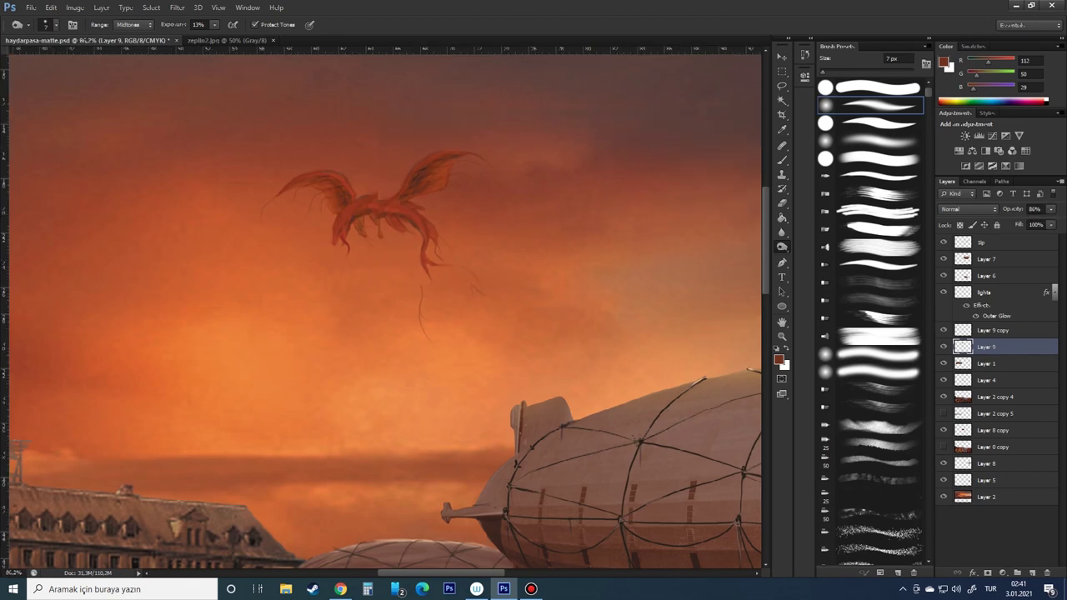
Fit the image on screen and set the Brush to 62% opacity
{"action": "key", "text": "ctrl+0"}
{"action": "scroll", "coordinate": [359, 171], "scroll_direction": "up", "scroll_amount": 5}
{"action": "key", "text": "b"}
{"action": "key", "text": "6"}
{"action": "key", "text": "2"}
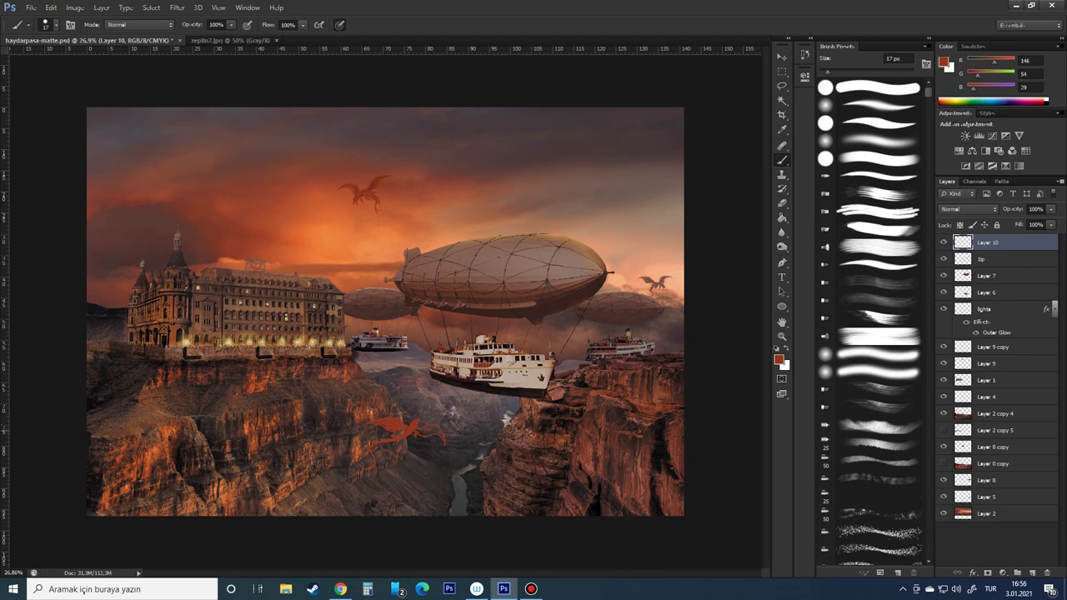
Alternate Brush and Eraser on Layer 10 to reshape the red dragon's wings and tail, adding dark brown shading
{"action": "scroll", "coordinate": [408, 427], "scroll_direction": "up", "scroll_amount": 3}
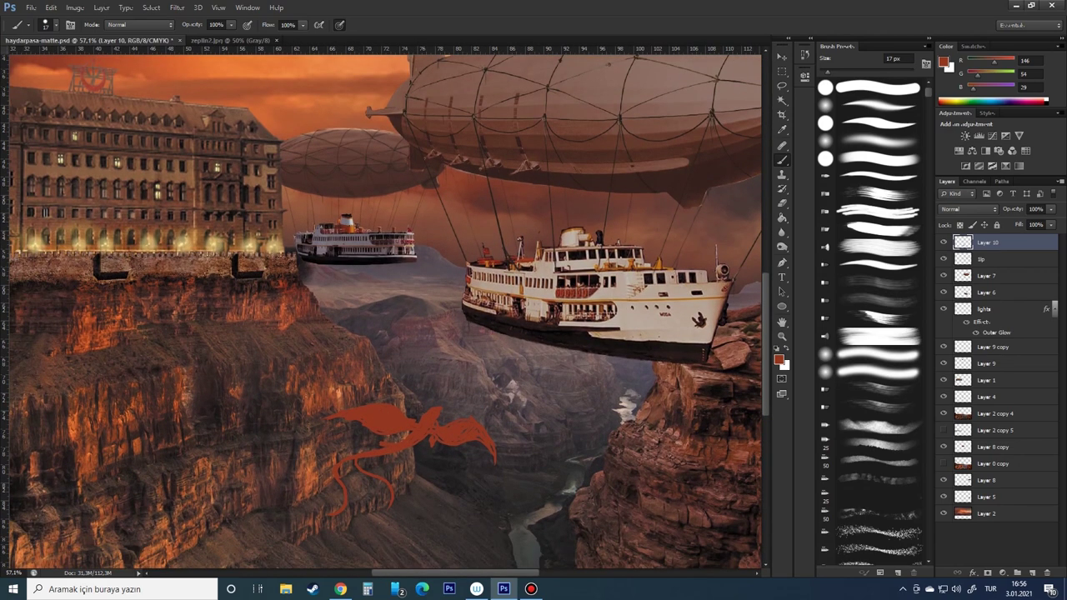
{"action": "key", "text": "e"}
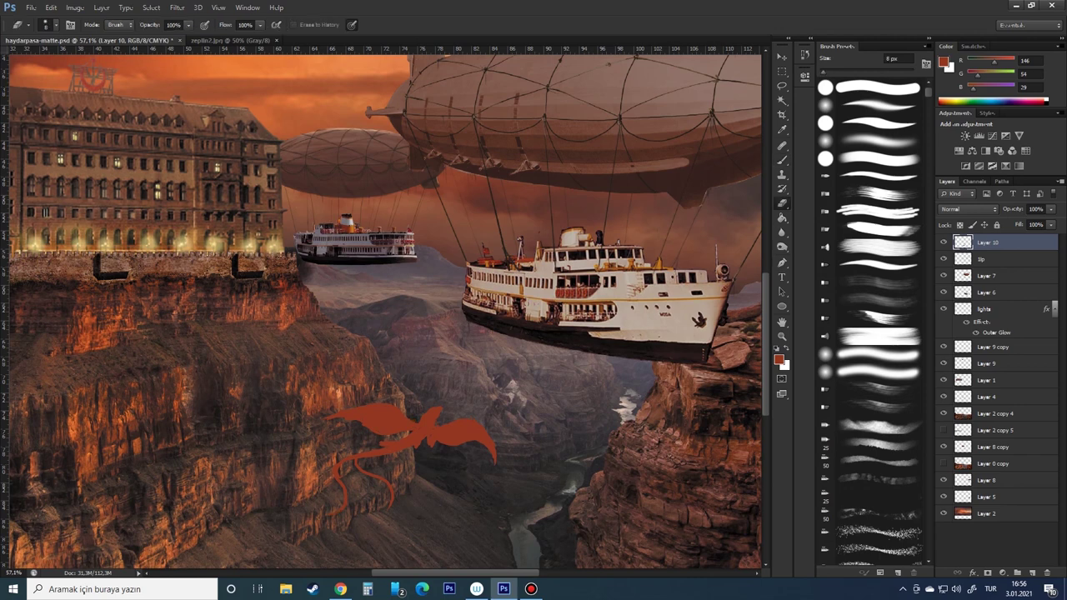
{"action": "key", "text": "b"}
{"action": "scroll", "coordinate": [319, 546], "scroll_direction": "up", "scroll_amount": 2}
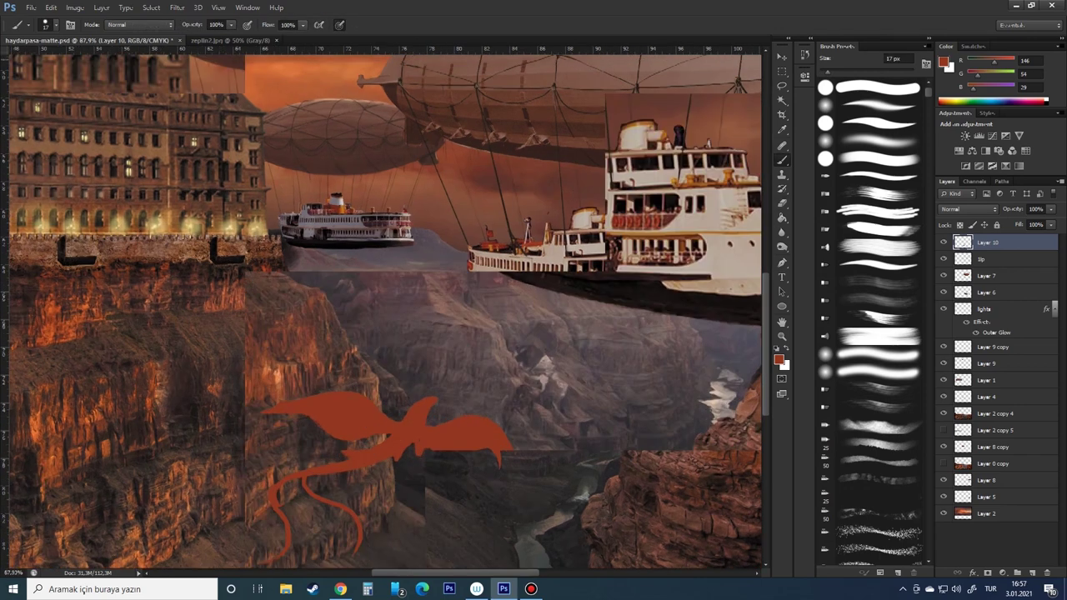
{"action": "left_click", "coordinate": [482, 346], "text": "alt"}
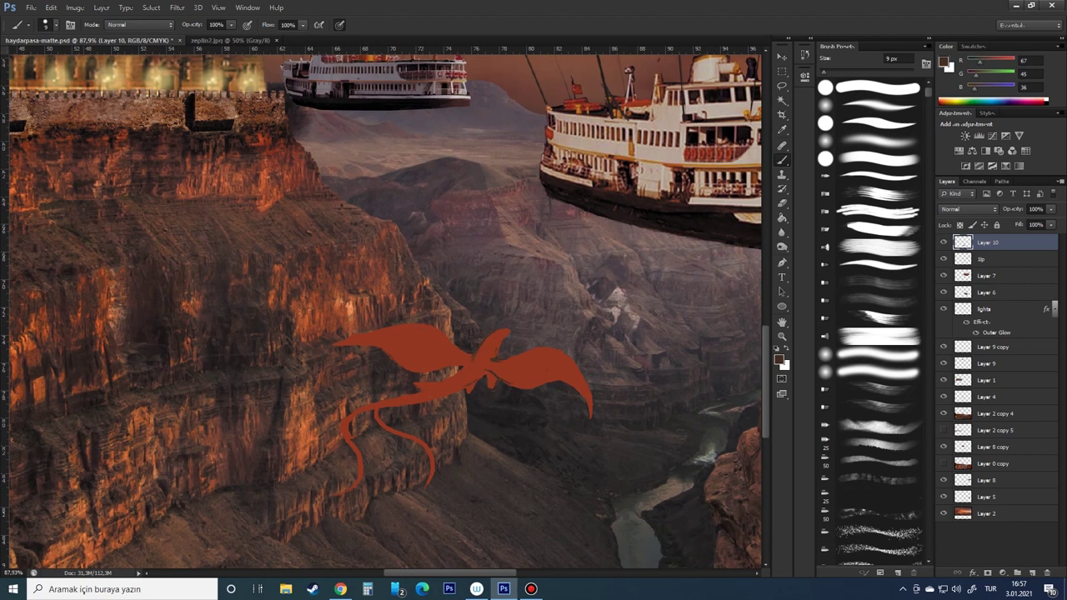
{"action": "key", "text": "e"}
{"action": "key", "text": "b"}
{"action": "key", "text": "e"}
{"action": "key", "text": "b"}
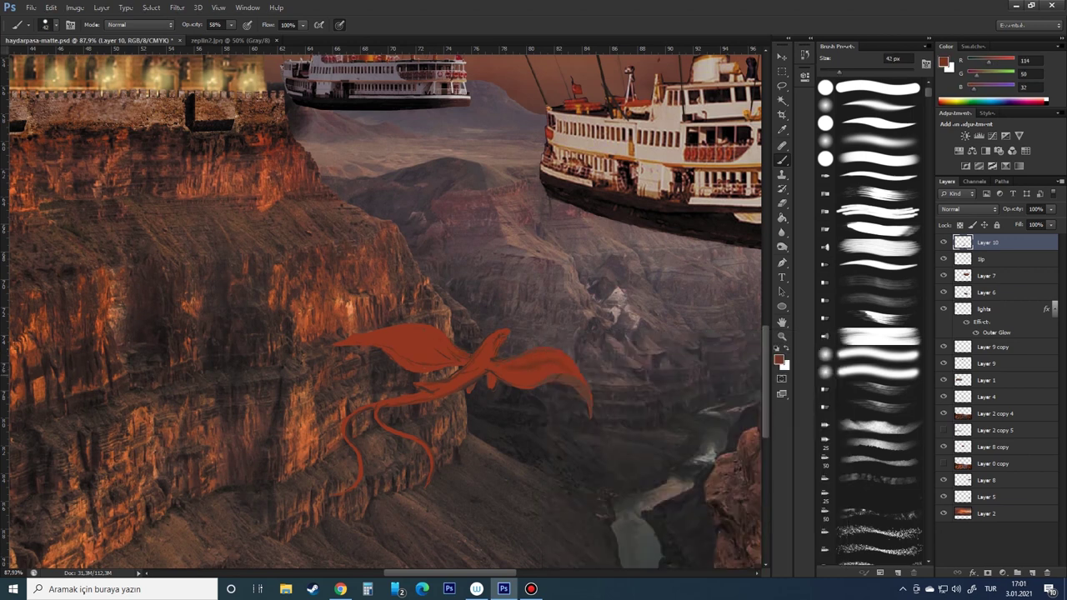
Shade the canyon dragon with a 17 px brush at 30%, then dodge and blur areas
{"action": "right_click", "coordinate": [463, 311]}
{"action": "key", "text": "Return"}
{"action": "key", "text": "3"}
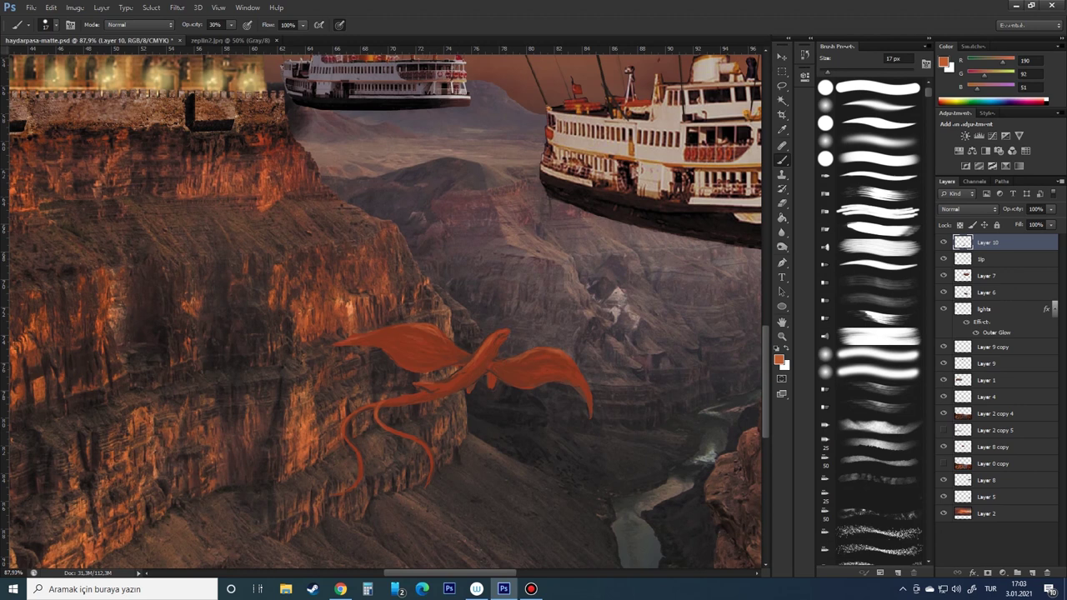
{"action": "key", "text": "o"}
{"action": "right_click", "coordinate": [500, 340]}
{"action": "key", "text": "Escape"}
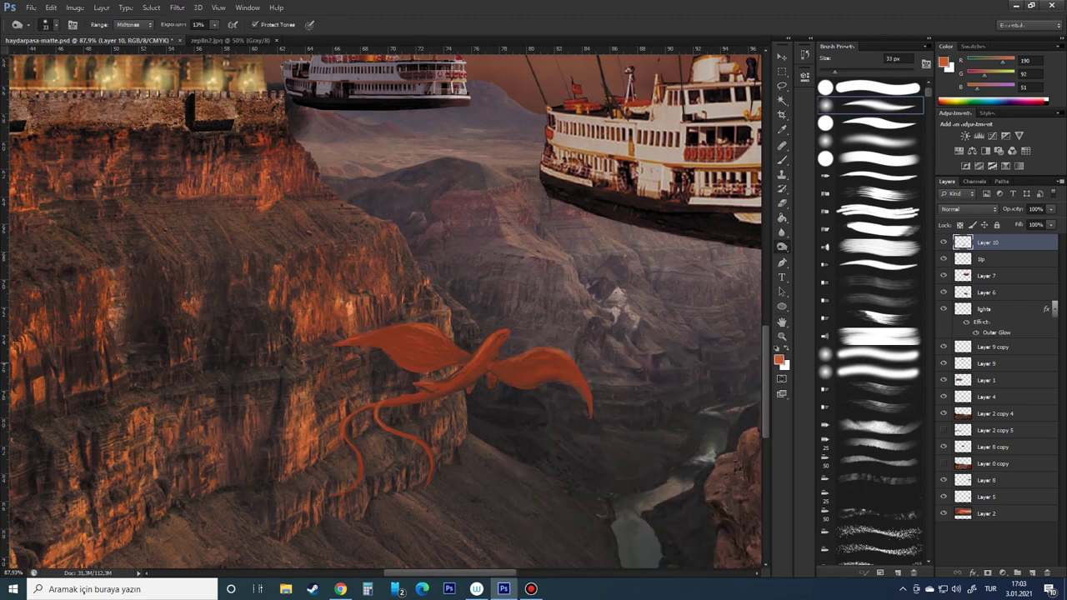
{"action": "key", "text": "r"}
{"action": "key", "text": "b"}
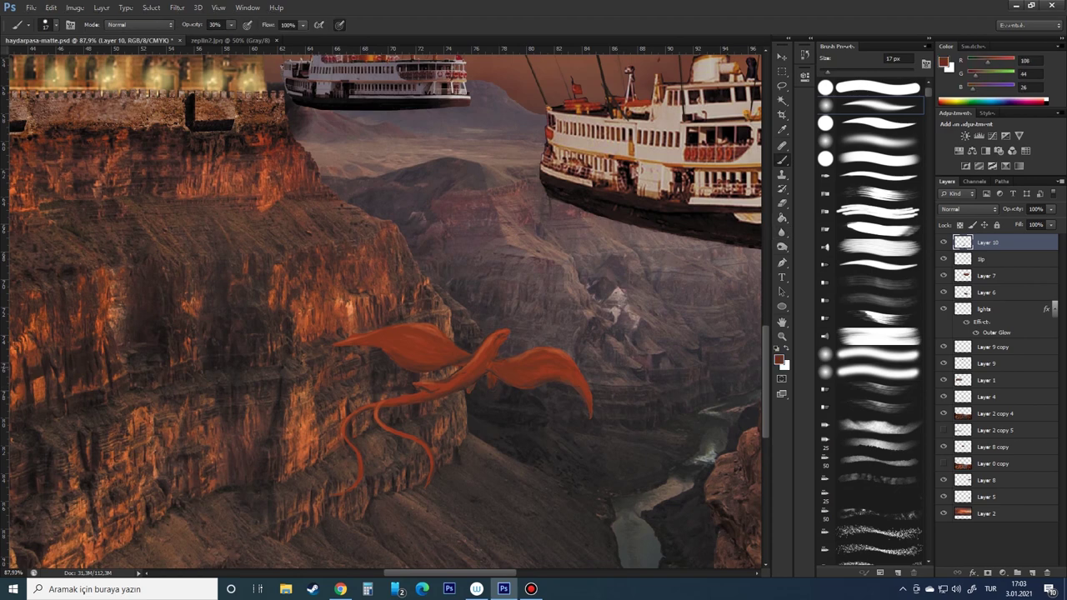
{"action": "scroll", "coordinate": [417, 358], "scroll_direction": "down", "scroll_amount": 5}
{"action": "scroll", "coordinate": [416, 359], "scroll_direction": "up", "scroll_amount": 4}
Lasso the dragon's wing and rotate it slightly with Free Transform
{"action": "key", "text": "l"}
{"action": "mouse_move", "coordinate": [371, 367]}
{"action": "left_mouse_down"}
{"action": "mouse_move", "coordinate": [460, 363]}
{"action": "mouse_move", "coordinate": [352, 320]}
{"action": "mouse_move", "coordinate": [362, 317]}
{"action": "left_mouse_up"}
{"action": "key", "text": "ctrl+t"}
{"action": "key", "text": "Return"}
{"action": "key", "text": "ctrl+d"}
{"action": "key", "text": "b"}
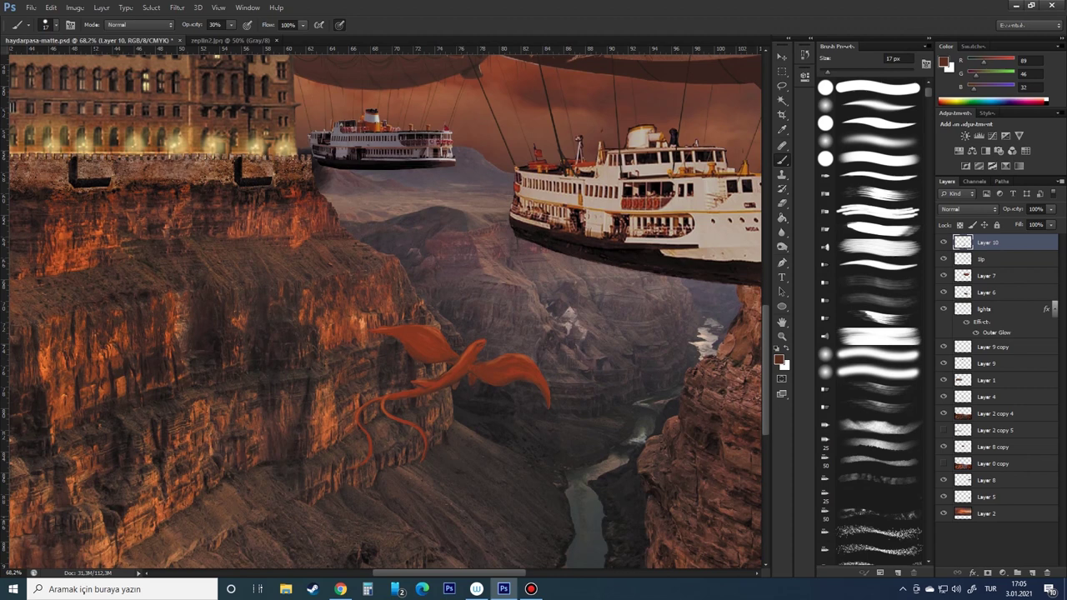
{"action": "scroll", "coordinate": [425, 385], "scroll_direction": "up", "scroll_amount": 5}
Paint thin orange wing-tip strands with a 5 px brush at 100% opacity
{"action": "left_click", "coordinate": [400, 292], "text": "alt"}
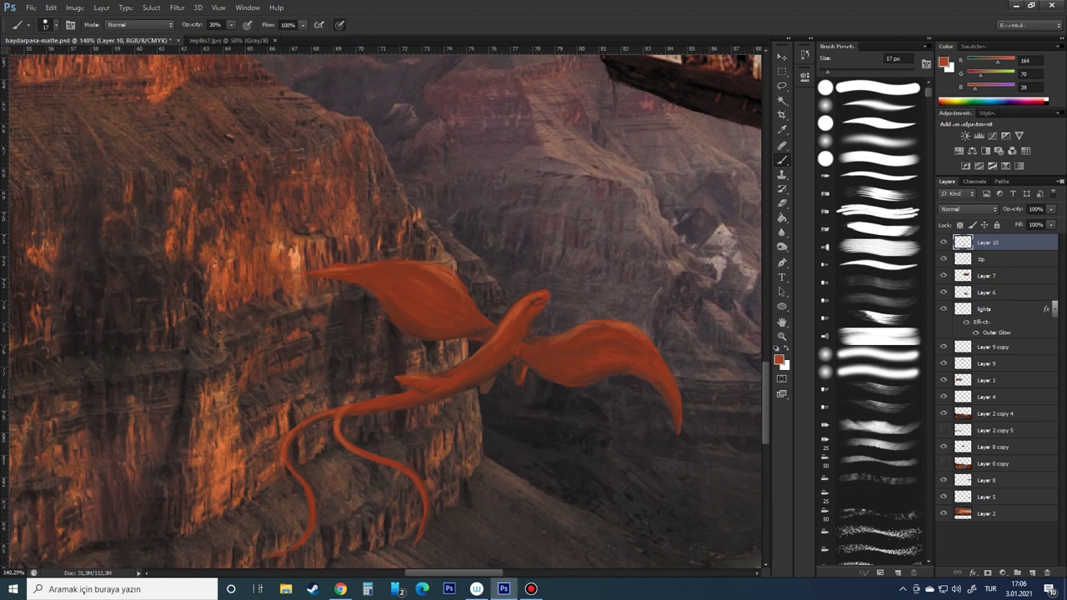
{"action": "left_click", "coordinate": [525, 359], "text": "alt"}
{"action": "key", "text": "["}
{"action": "key", "text": "["}
{"action": "key", "text": "["}
{"action": "key", "text": "0"}
{"action": "left_click_drag", "start_coordinate": [676, 423], "coordinate": [665, 482]}
{"action": "mouse_move", "coordinate": [383, 309]}
{"action": "left_mouse_down"}
{"action": "mouse_move", "coordinate": [480, 151]}
{"action": "mouse_move", "coordinate": [438, 205]}
{"action": "left_mouse_up"}
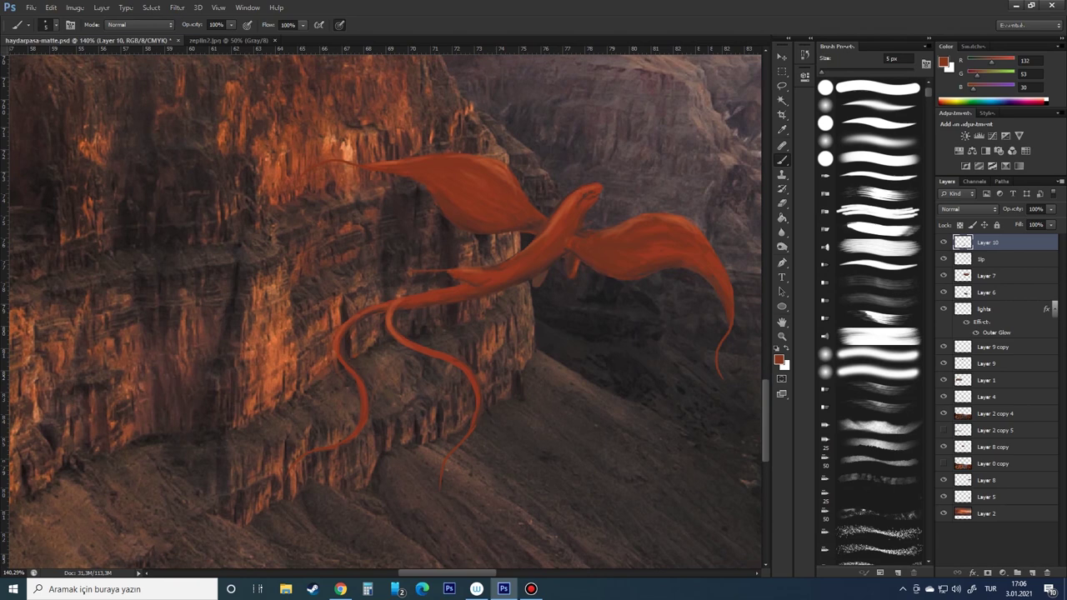
{"action": "left_click", "coordinate": [500, 267], "text": "alt"}
{"action": "left_click", "coordinate": [501, 275], "text": "alt"}
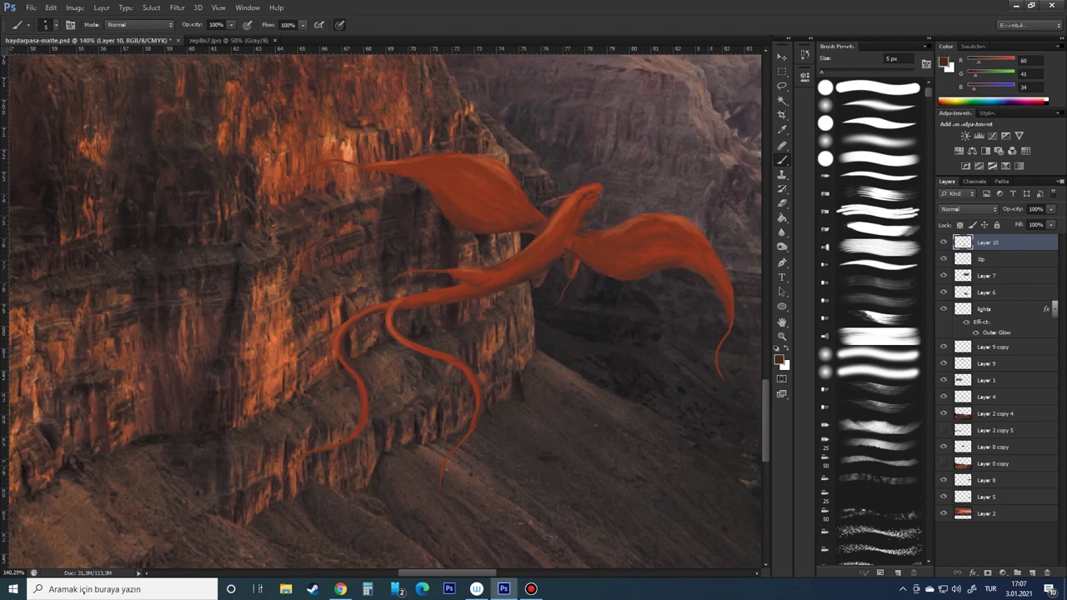
{"action": "scroll", "coordinate": [383, 300], "scroll_direction": "down", "scroll_amount": 5}
Pick a light orange highlight and select layers from the canvas, ending on Layer 2 copy 4
{"action": "key", "text": "v"}
{"action": "scroll", "coordinate": [417, 433], "scroll_direction": "up", "scroll_amount": 2}
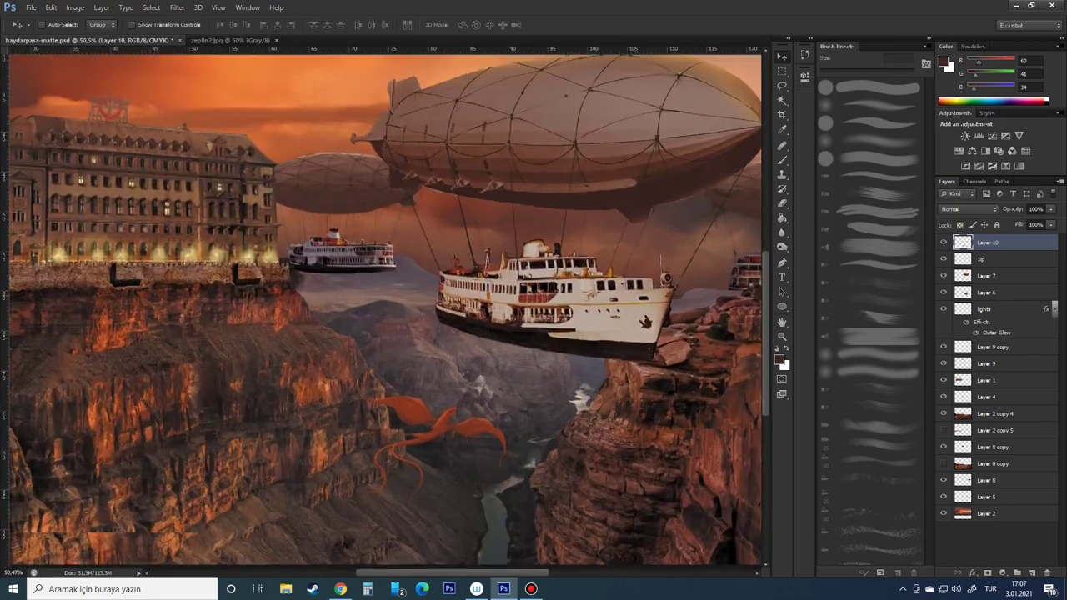
{"action": "key", "text": "b"}
{"action": "left_click", "coordinate": [426, 426], "text": "alt"}
{"action": "scroll", "coordinate": [425, 433], "scroll_direction": "up", "scroll_amount": 1}
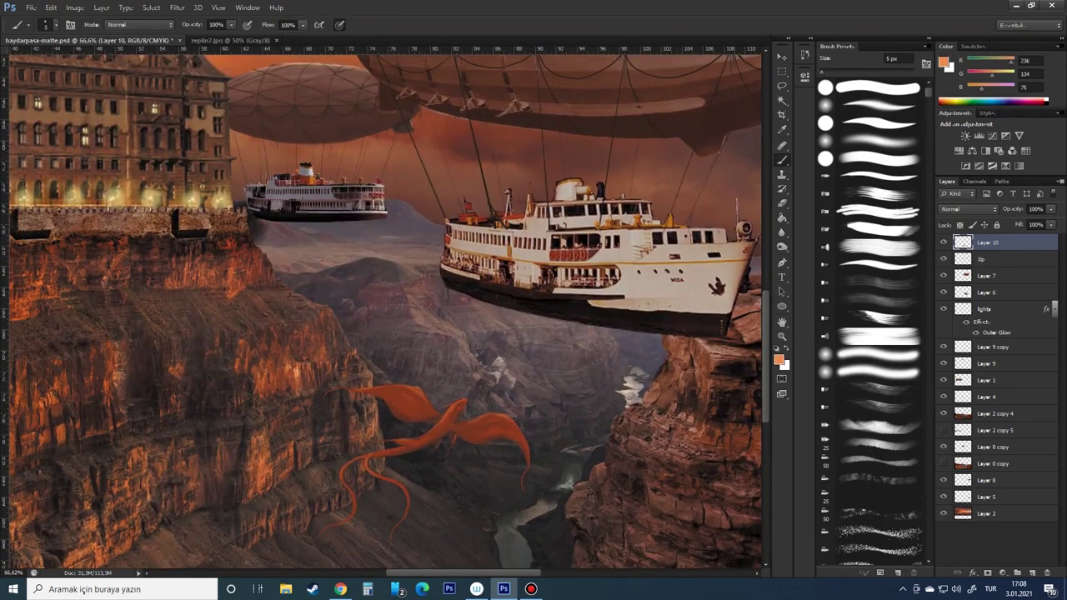
{"action": "scroll", "coordinate": [433, 504], "scroll_direction": "down", "scroll_amount": 2}
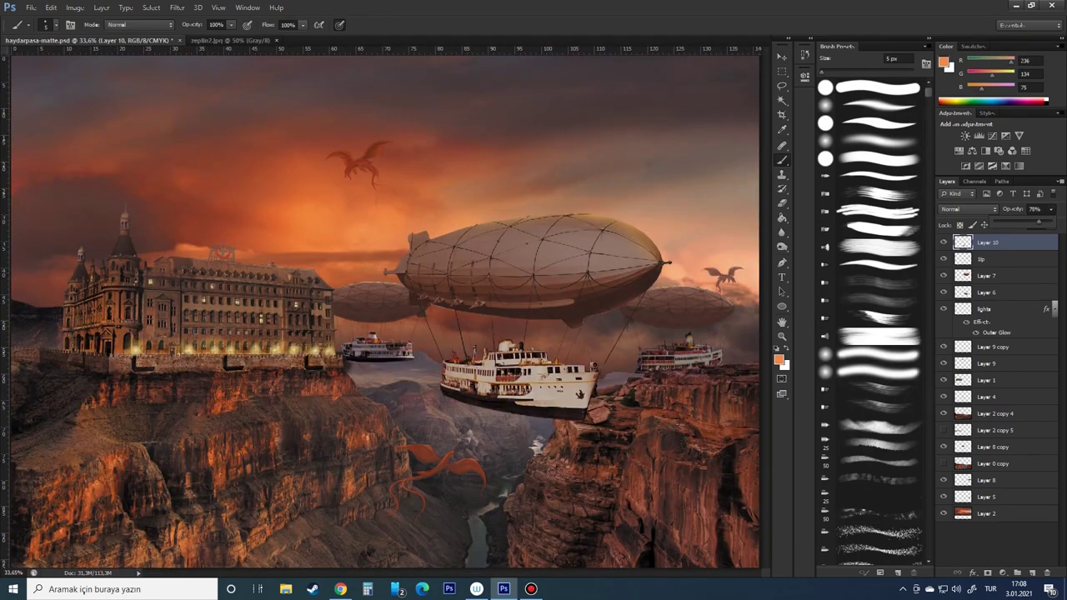
{"action": "key", "text": "v"}
{"action": "left_click", "coordinate": [383, 354], "text": "ctrl"}
{"action": "left_click", "coordinate": [383, 355], "text": "ctrl"}
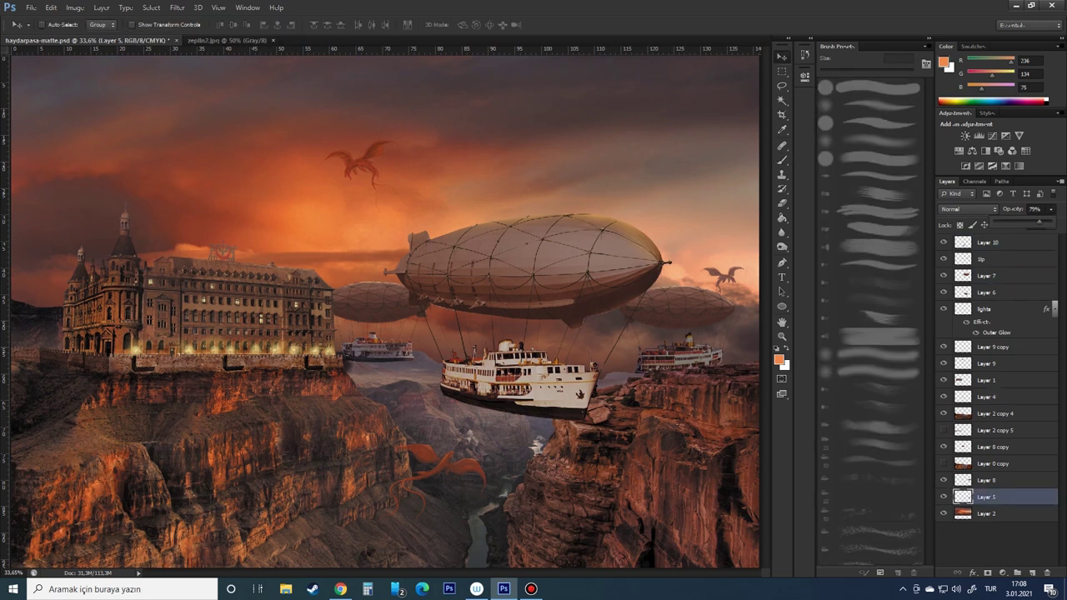
{"action": "left_click", "coordinate": [490, 382], "text": "ctrl"}
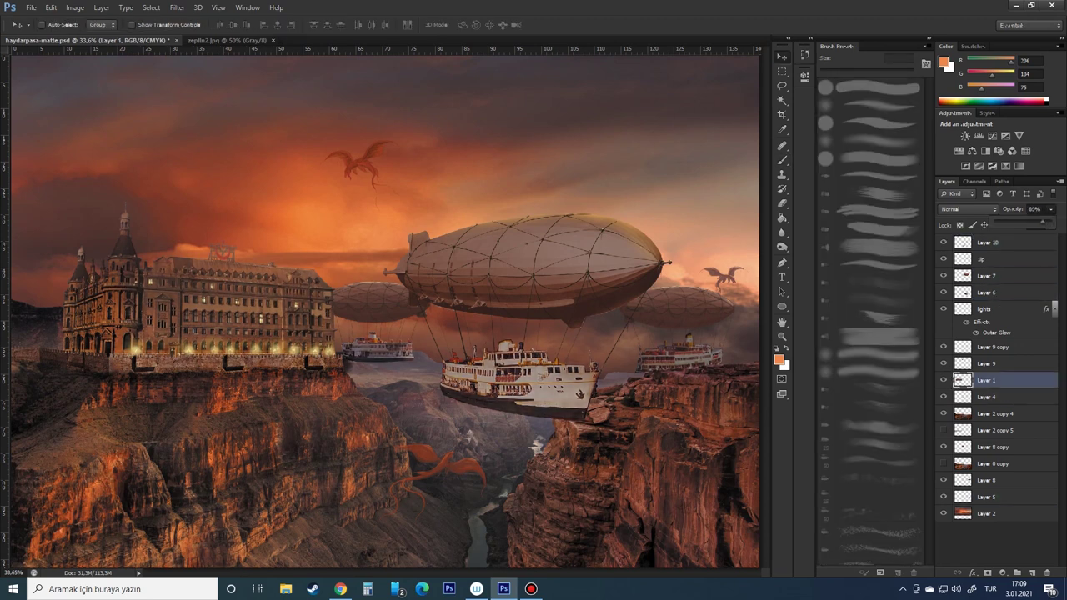
{"action": "left_click", "coordinate": [387, 304], "text": "ctrl"}
{"action": "scroll", "coordinate": [388, 305], "scroll_direction": "down", "scroll_amount": 1}
Sample a canyon colour and choose a large cloud-shaped brush
{"action": "key", "text": "b"}
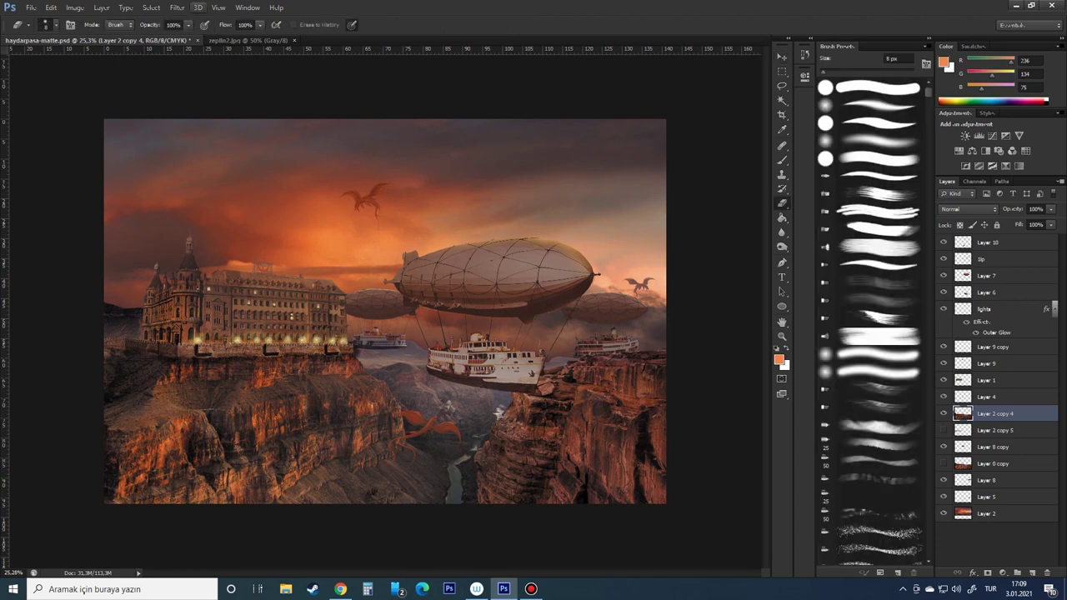
{"action": "right_click", "coordinate": [448, 297]}
{"action": "key", "text": "Escape"}
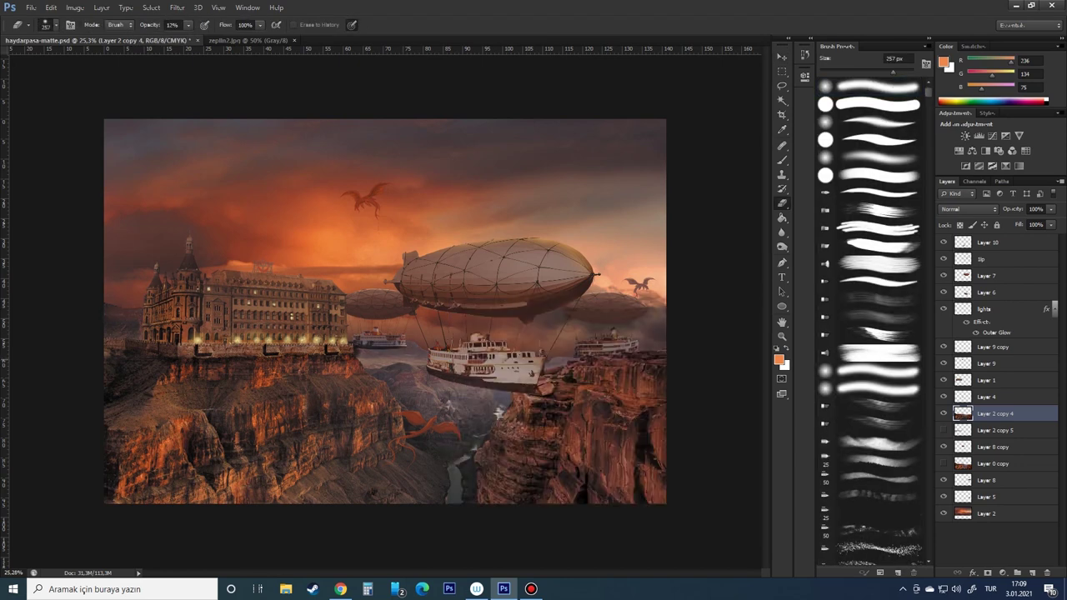
{"action": "scroll", "coordinate": [430, 425], "scroll_direction": "up", "scroll_amount": 2}
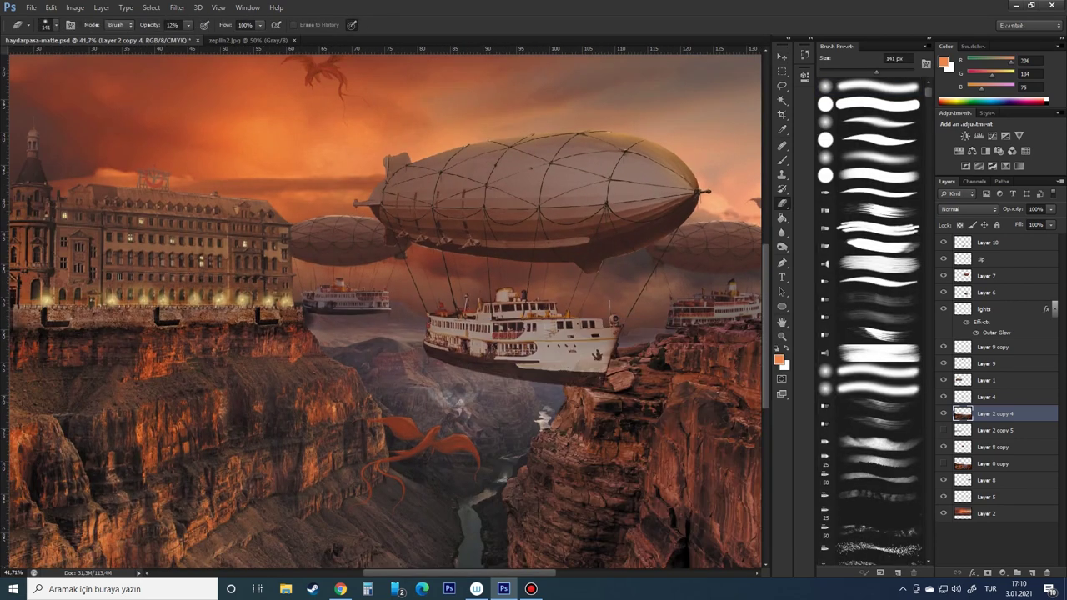
{"action": "scroll", "coordinate": [445, 397], "scroll_direction": "down", "scroll_amount": 2}
{"action": "scroll", "coordinate": [385, 311], "scroll_direction": "up", "scroll_amount": 1}
{"action": "key", "text": "b"}
{"action": "left_click", "coordinate": [463, 337], "text": "alt"}
{"action": "right_click", "coordinate": [462, 337]}
{"action": "key", "text": "Escape"}
{"action": "key", "text": "period"}
{"action": "key", "text": "period"}
{"action": "key", "text": "period"}
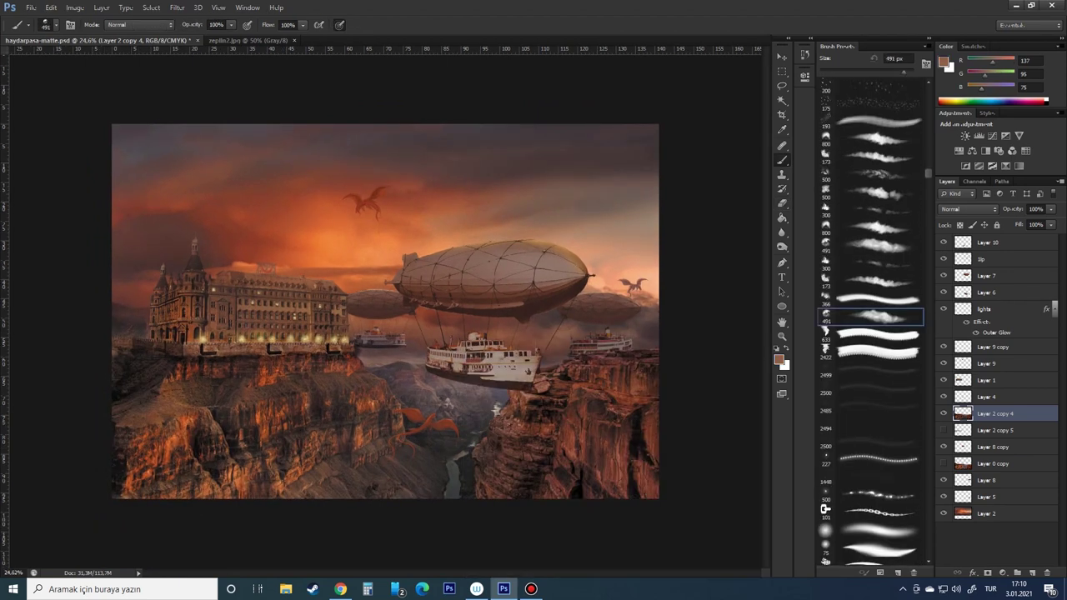
Add a new layer above Layer 2 copy 4 and paint dark brown haze over the canyon floor
{"action": "key", "text": "ctrl+shift+alt+n"}
{"action": "left_click", "coordinate": [375, 479], "text": "alt"}
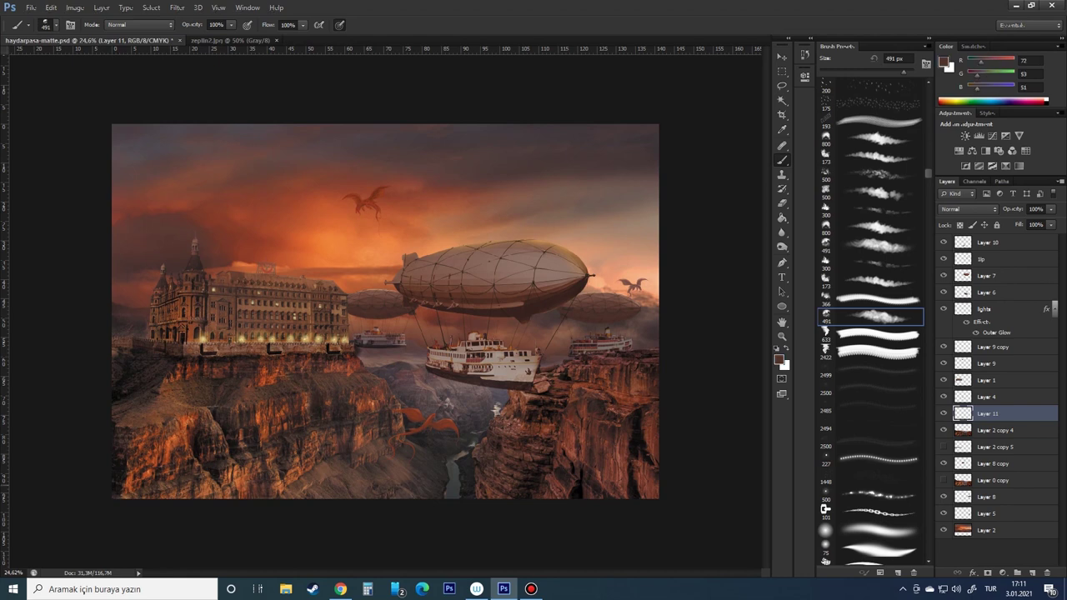
{"action": "left_click_drag", "start_coordinate": [242, 472], "coordinate": [584, 484]}
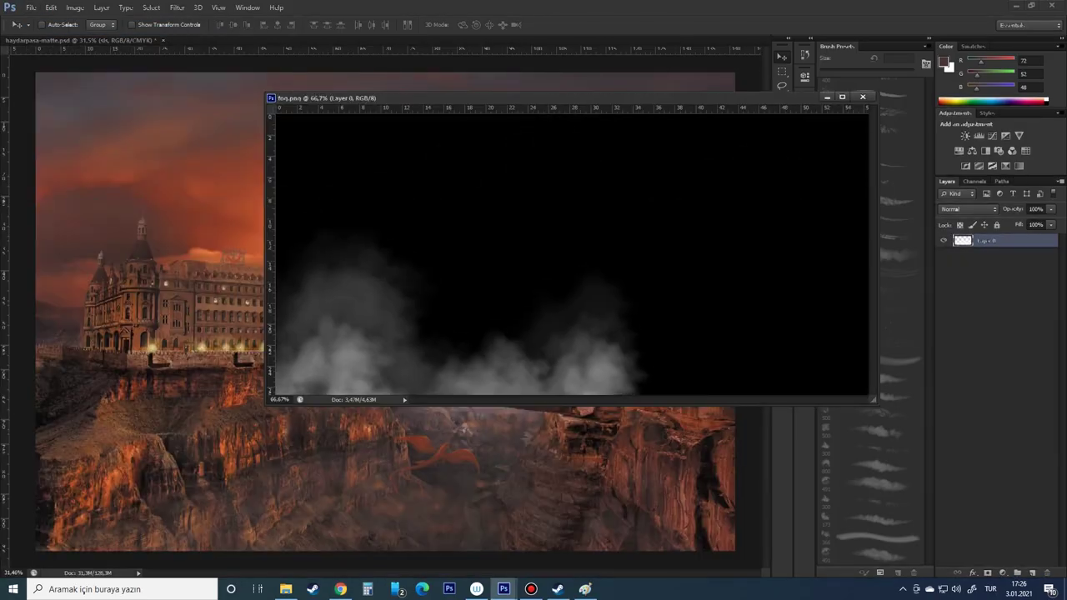
Drag fog.png into the composite and tilt it along the canyon floor
{"action": "mouse_move", "coordinate": [171, 501]}
{"action": "left_mouse_down"}
{"action": "mouse_move", "coordinate": [421, 488]}
{"action": "mouse_move", "coordinate": [614, 500]}
{"action": "left_mouse_up"}
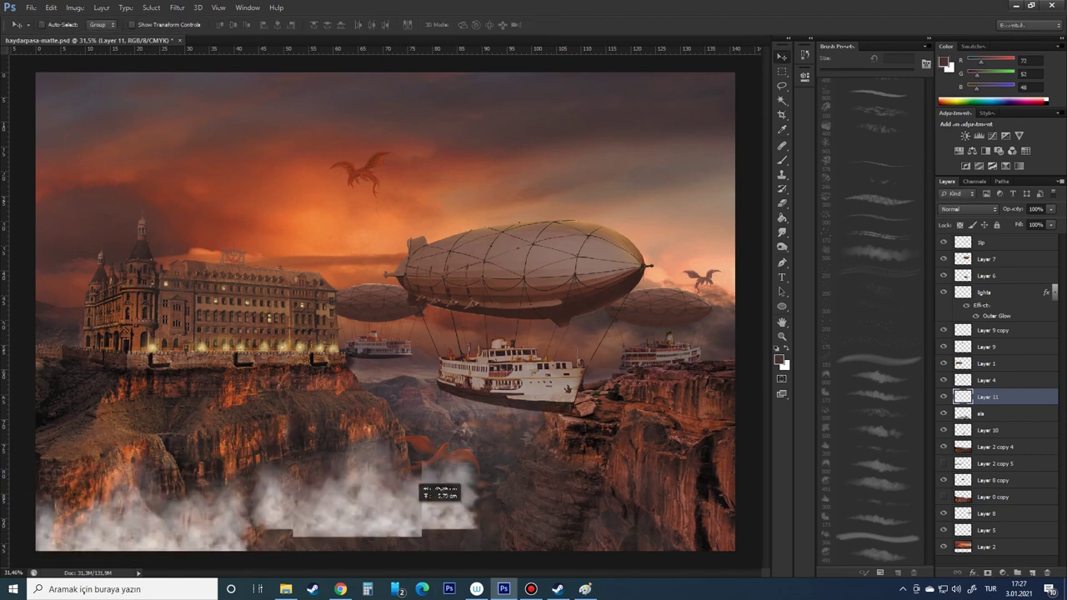
{"action": "key", "text": "ctrl+t"}
{"action": "left_click_drag", "start_coordinate": [753, 528], "coordinate": [614, 503]}
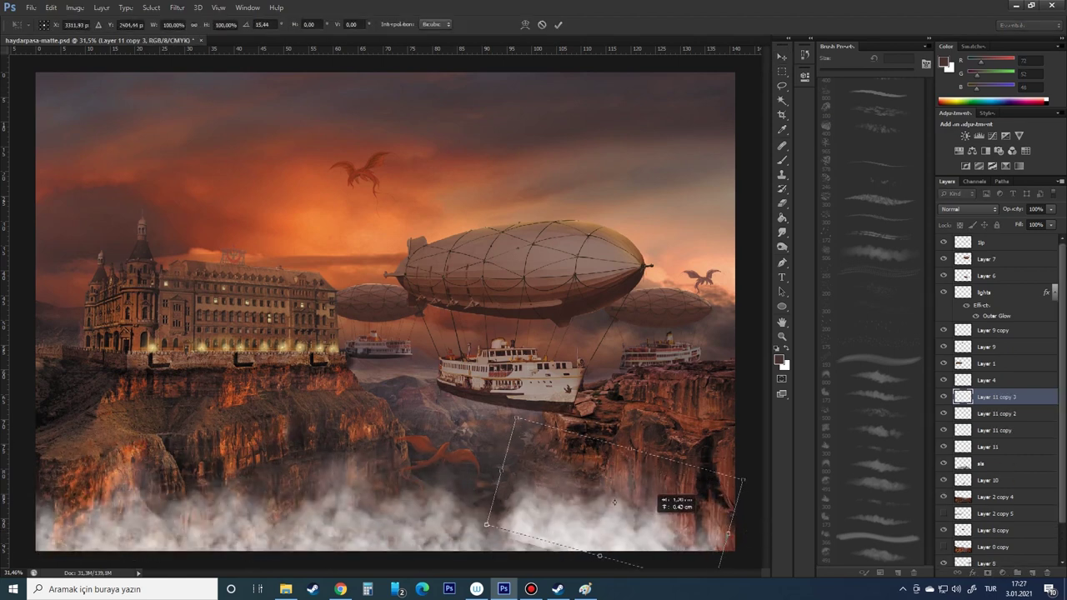
{"action": "key", "text": "Return"}
Soften the fog copy's hard lower edge with an enlarged soft Eraser at 36%
{"action": "key", "text": "e"}
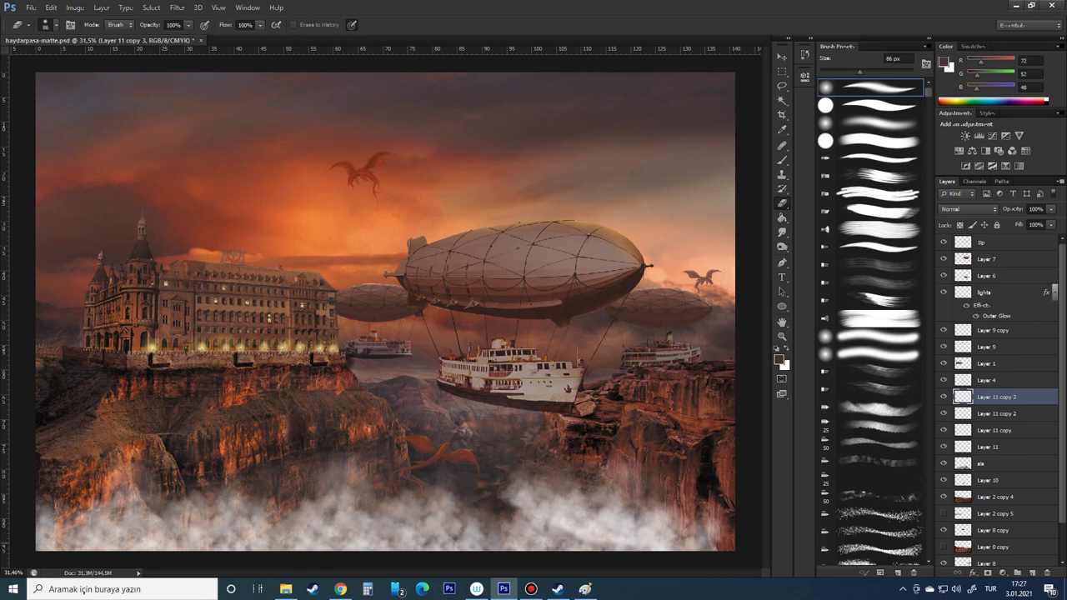
{"action": "key", "text": "3"}
{"action": "key", "text": "6"}
{"action": "key", "text": "bracketright"}
{"action": "key", "text": "bracketright"}
{"action": "key", "text": "bracketright"}
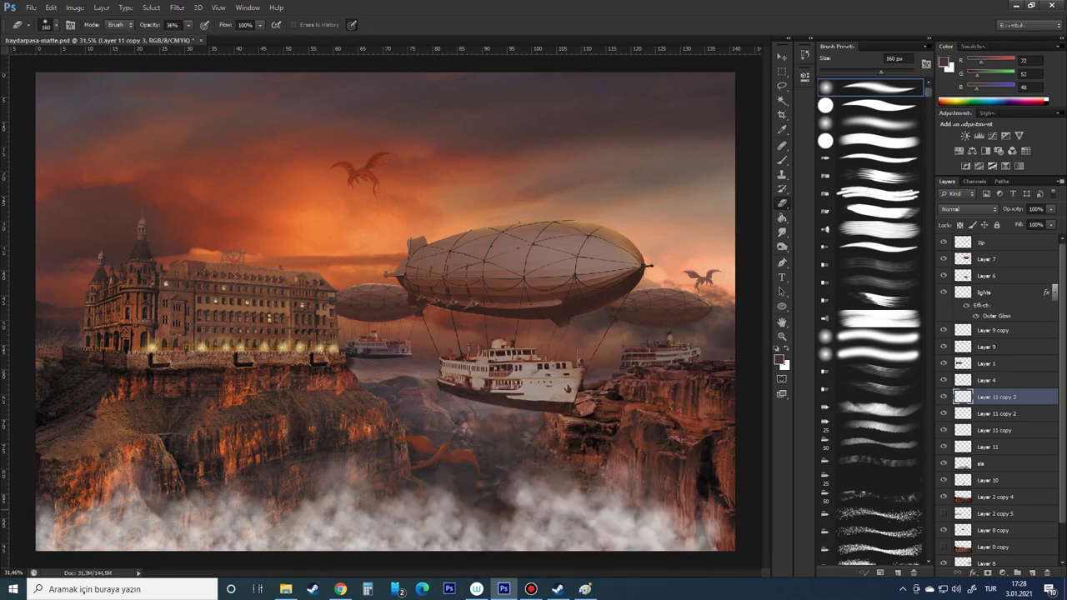
{"action": "left_click_drag", "start_coordinate": [500, 450], "coordinate": [400, 425]}
{"action": "left_click_drag", "start_coordinate": [575, 460], "coordinate": [376, 456]}
{"action": "left_click_drag", "start_coordinate": [492, 460], "coordinate": [384, 459]}
{"action": "left_click_drag", "start_coordinate": [459, 457], "coordinate": [517, 452]}
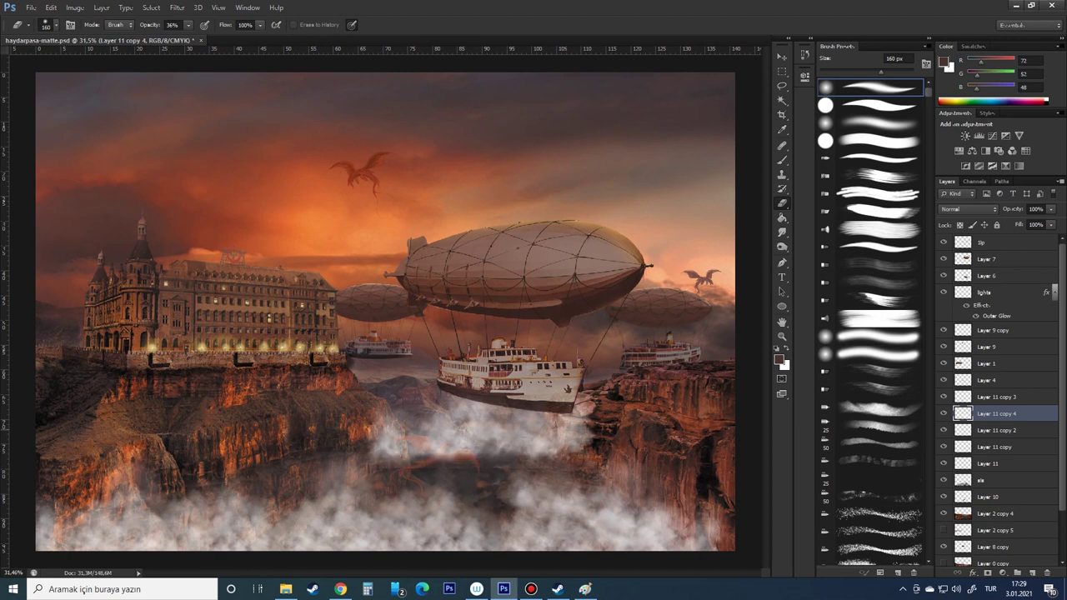
Reposition fog copies through the canyon gap and above the zeppelin
{"action": "key", "text": "v"}
{"action": "mouse_move", "coordinate": [433, 433]}
{"action": "left_mouse_down"}
{"action": "mouse_move", "coordinate": [424, 377]}
{"action": "mouse_move", "coordinate": [516, 180]}
{"action": "left_mouse_up"}
{"action": "key", "text": "ctrl+t"}
{"action": "key", "text": "Return"}
{"action": "mouse_move", "coordinate": [417, 442]}
{"action": "left_mouse_down"}
{"action": "mouse_move", "coordinate": [333, 446]}
{"action": "mouse_move", "coordinate": [533, 399]}
{"action": "mouse_move", "coordinate": [610, 357]}
{"action": "left_mouse_up"}
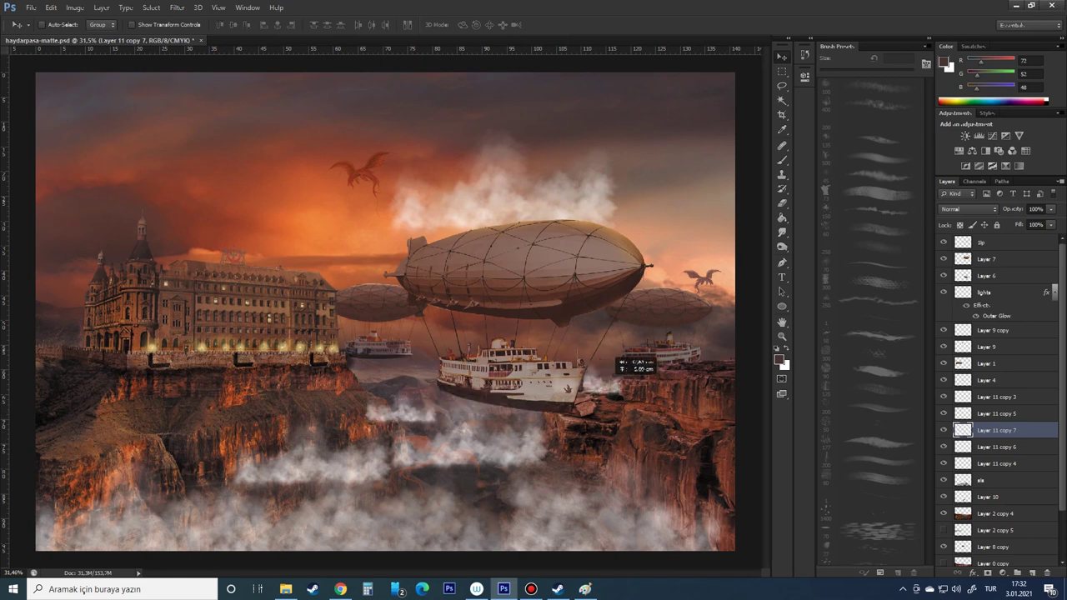
Select the lower fog copy layer in the Layers stack
{"action": "scroll", "coordinate": [620, 363], "scroll_direction": "up", "scroll_amount": 3}
{"action": "right_click", "coordinate": [584, 337]}
{"action": "key", "text": "Escape"}
{"action": "key", "text": "l"}
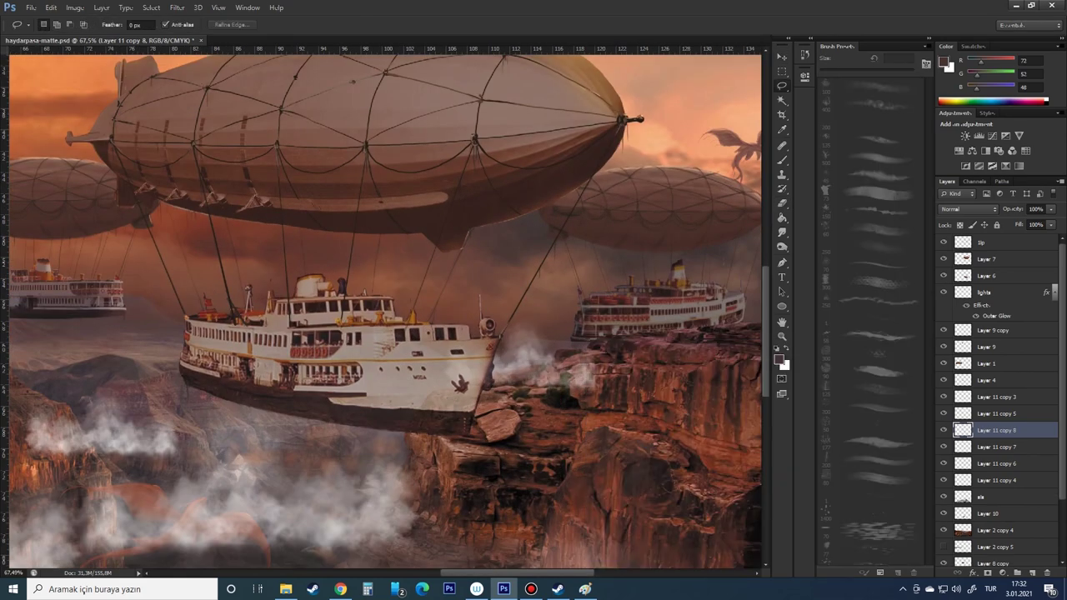
{"action": "scroll", "coordinate": [383, 308], "scroll_direction": "down", "scroll_amount": 2}
{"action": "key", "text": "alt+bracketleft"}
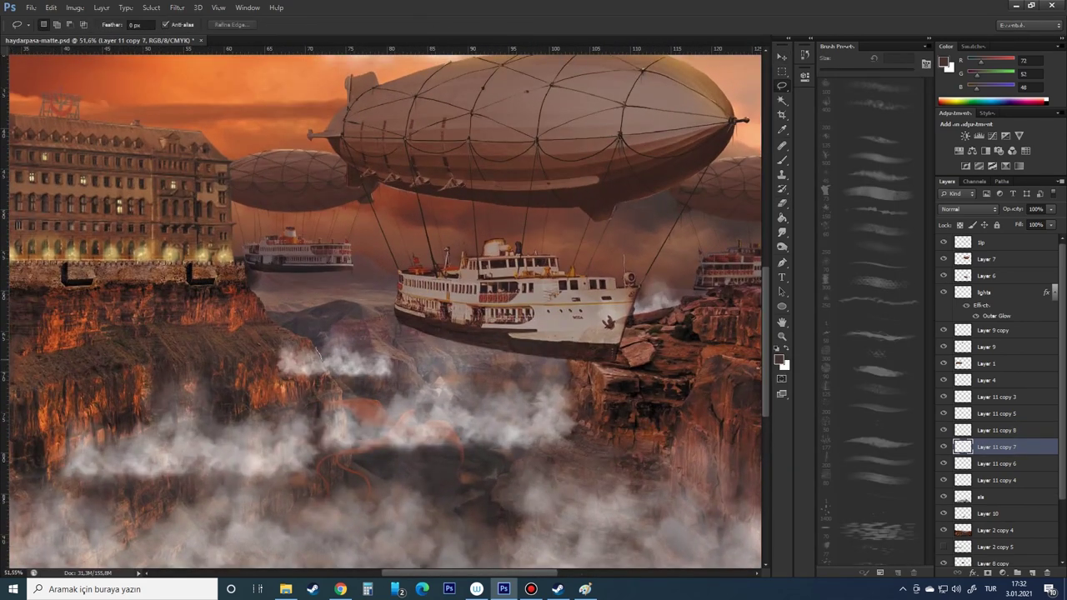
{"action": "scroll", "coordinate": [329, 371], "scroll_direction": "down", "scroll_amount": 2}
{"action": "key", "text": "alt+bracketleft"}
{"action": "key", "text": "alt+bracketleft"}
{"action": "key", "text": "alt+bracketleft"}
Thin the fog below the ship with 178 px strokes at 58% opacity
{"action": "key", "text": "b"}
{"action": "key", "text": "5"}
{"action": "key", "text": "8"}
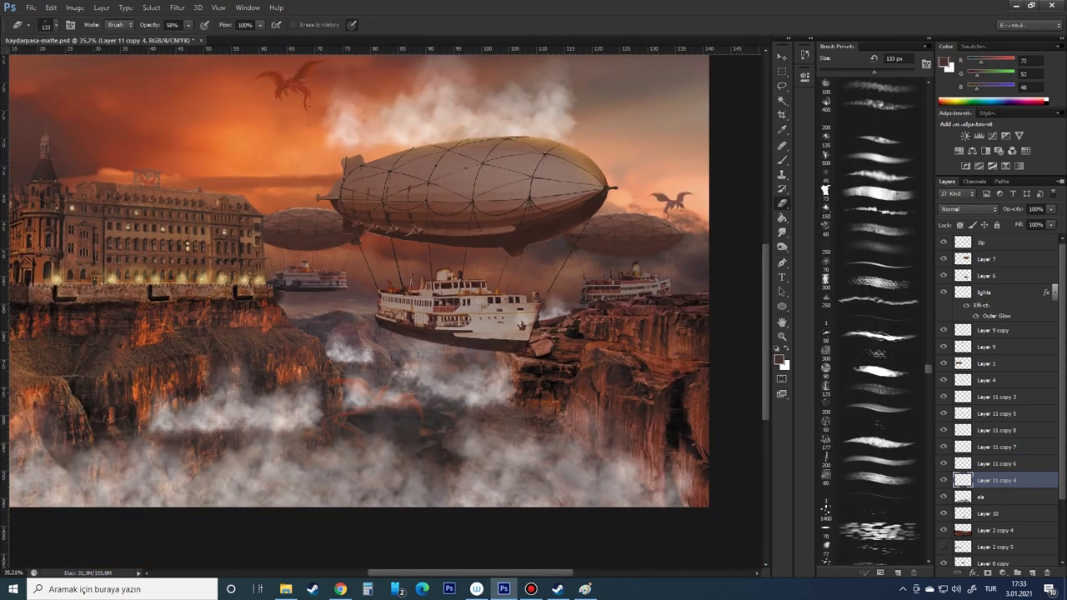
{"action": "key", "text": "bracketright"}
{"action": "key", "text": "bracketright"}
{"action": "mouse_move", "coordinate": [426, 386]}
{"action": "left_mouse_down"}
{"action": "mouse_move", "coordinate": [504, 401]}
{"action": "mouse_move", "coordinate": [427, 357]}
{"action": "mouse_move", "coordinate": [491, 374]}
{"action": "left_mouse_up"}
{"action": "mouse_move", "coordinate": [392, 395]}
{"action": "left_mouse_down"}
{"action": "mouse_move", "coordinate": [512, 402]}
{"action": "mouse_move", "coordinate": [504, 388]}
{"action": "left_mouse_up"}
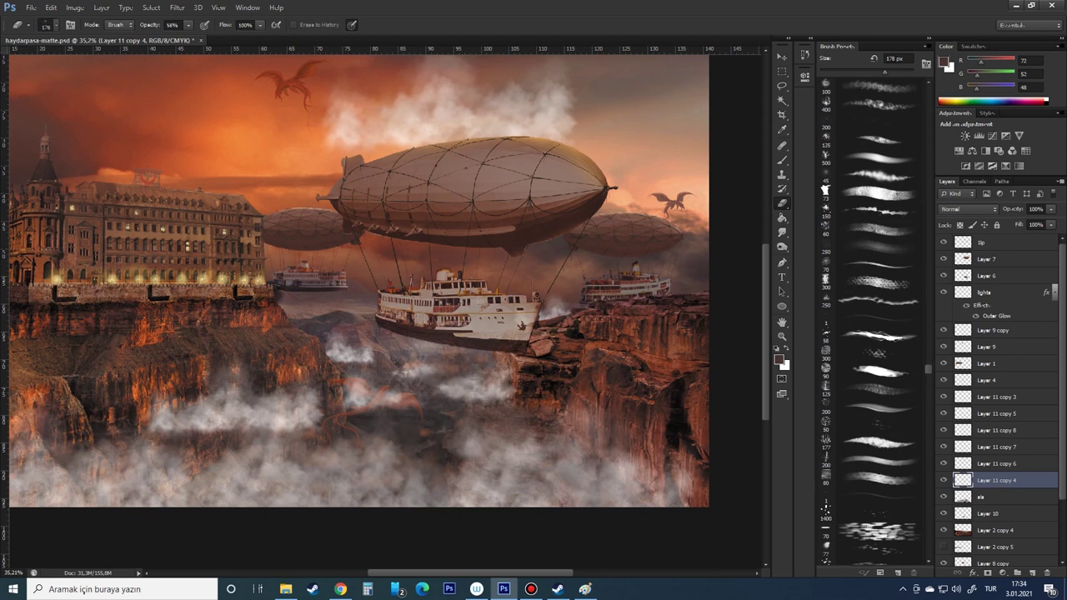
Erase the lower-left fog patches on Layer 11 copy 6
{"action": "key", "text": "v"}
{"action": "key", "text": "alt+bracketright"}
{"action": "key", "text": "alt+bracketright"}
{"action": "key", "text": "alt+bracketright"}
{"action": "key", "text": "e"}
{"action": "key", "text": "alt+bracketleft"}
{"action": "key", "text": "alt+bracketleft"}
{"action": "key", "text": "alt+bracketleft"}
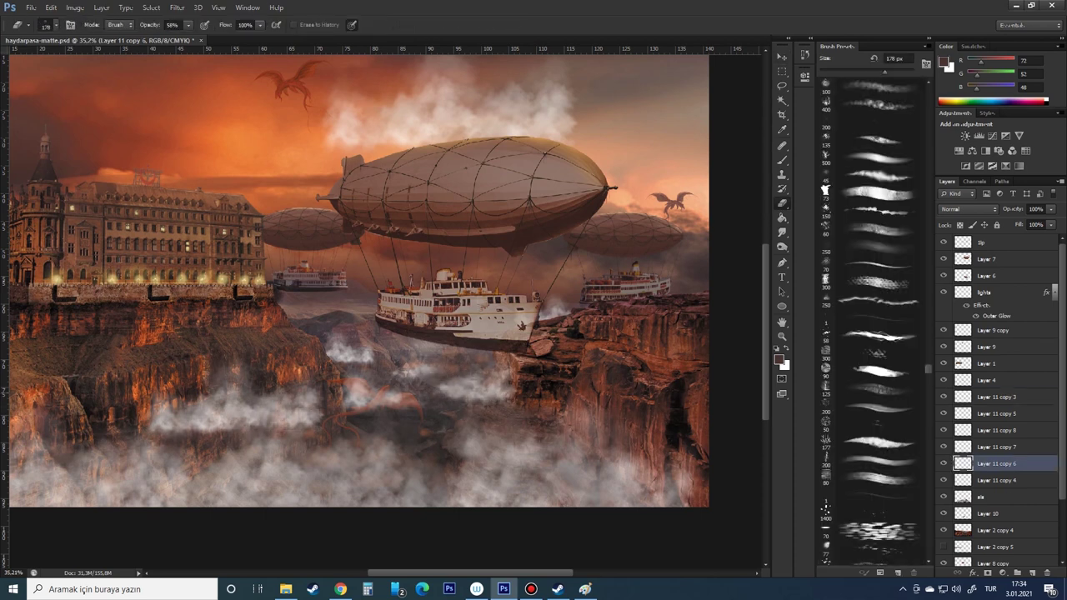
{"action": "mouse_move", "coordinate": [154, 411]}
{"action": "left_mouse_down"}
{"action": "mouse_move", "coordinate": [250, 425]}
{"action": "mouse_move", "coordinate": [317, 398]}
{"action": "left_mouse_up"}
{"action": "left_click_drag", "start_coordinate": [208, 428], "coordinate": [308, 392]}
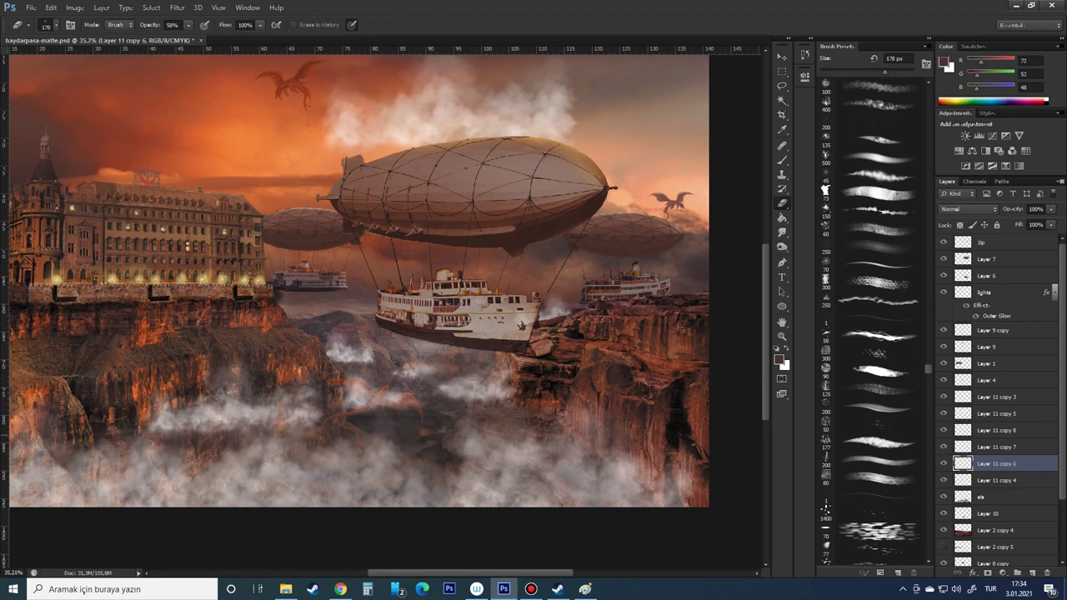
{"action": "left_click_drag", "start_coordinate": [154, 428], "coordinate": [271, 417]}
Thin the bottom-edge fog with a 491 px eraser, then select all fog copies
{"action": "key", "text": "alt+bracketright"}
{"action": "key", "text": "alt+bracketright"}
{"action": "key", "text": "alt+bracketright"}
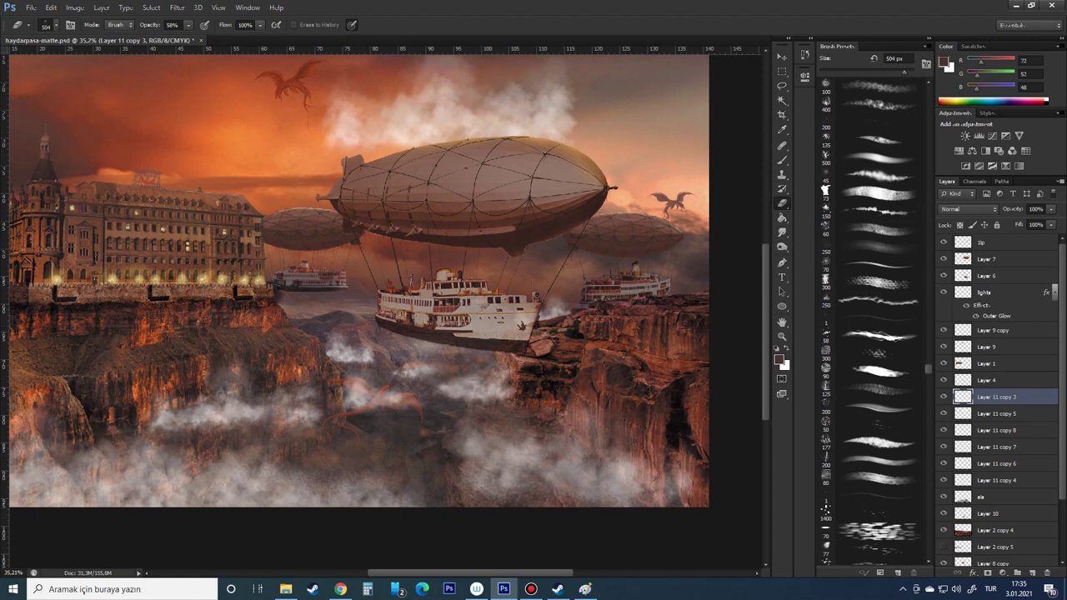
{"action": "scroll", "coordinate": [825, 250], "scroll_direction": "down", "scroll_amount": 5}
{"action": "left_click", "coordinate": [825, 325]}
{"action": "left_click_drag", "start_coordinate": [400, 488], "coordinate": [217, 471]}
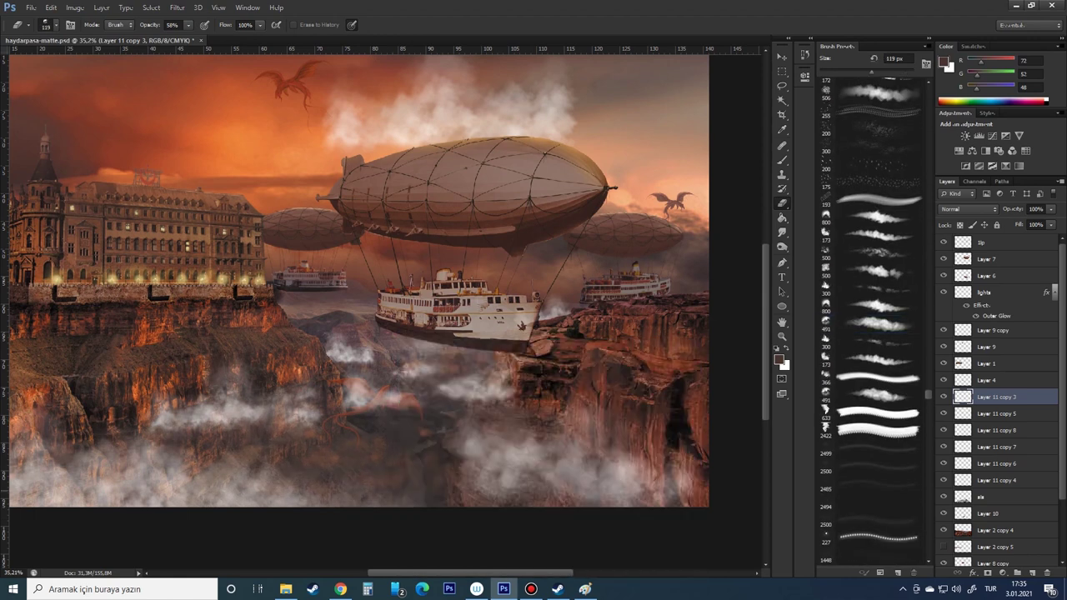
{"action": "left_click_drag", "start_coordinate": [467, 479], "coordinate": [588, 499]}
{"action": "key", "text": "v"}
{"action": "key", "text": "shift+alt+bracketleft"}
{"action": "key", "text": "shift+alt+bracketleft"}
{"action": "key", "text": "shift+alt+bracketleft"}
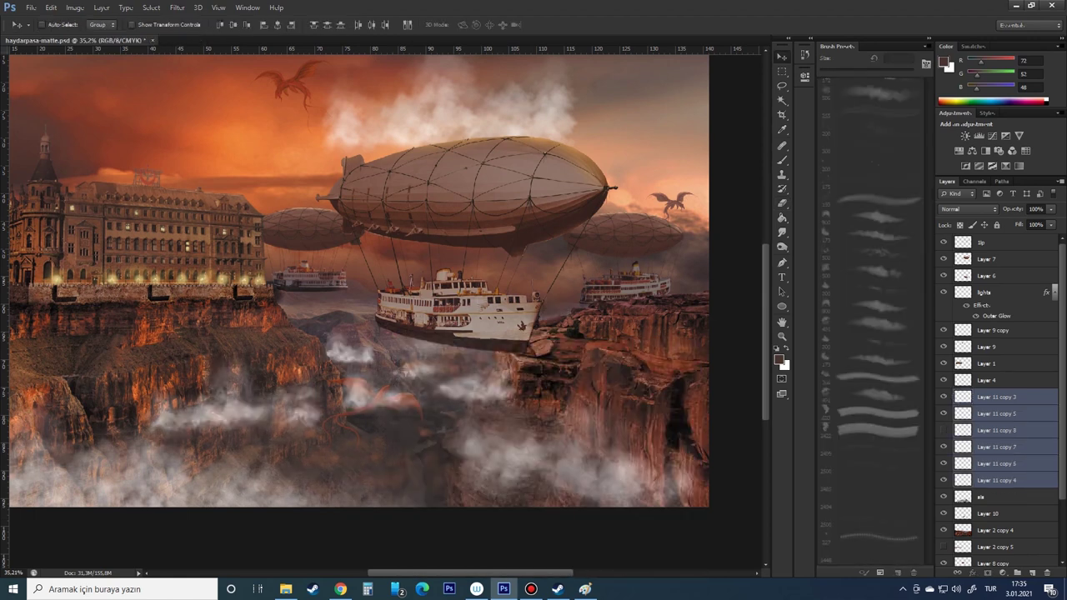
Remove the extra fog copies, checking the result with layer visibility
{"action": "key", "text": "ctrl+e"}
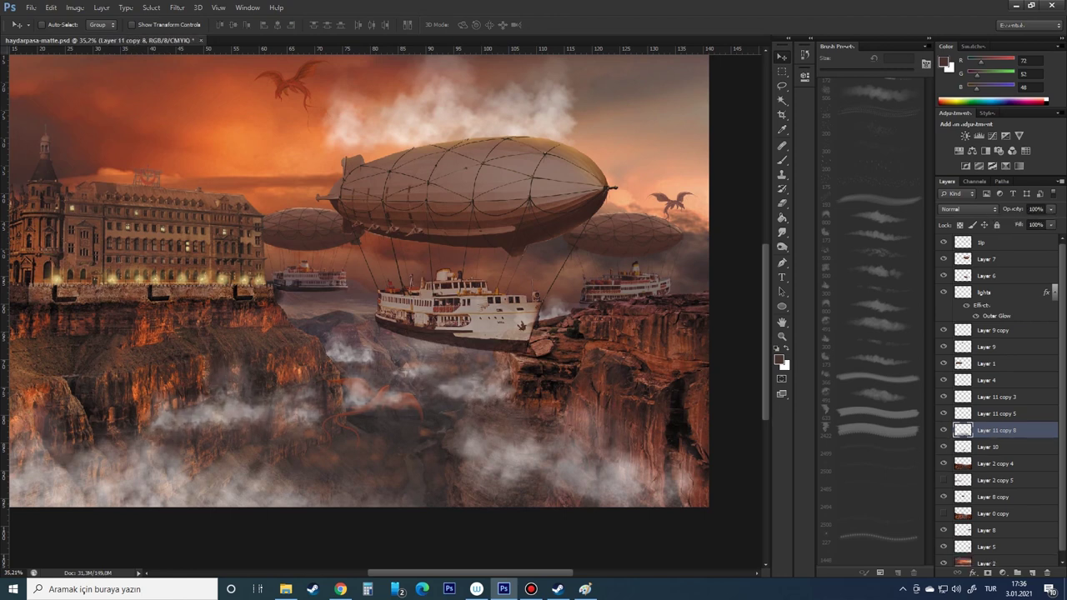
{"action": "left_click", "coordinate": [944, 446]}
{"action": "left_click", "coordinate": [996, 397], "text": "ctrl"}
{"action": "key", "text": "ctrl+e"}
Move the cloud to the airship's left side and duplicate it
{"action": "key", "text": "e"}
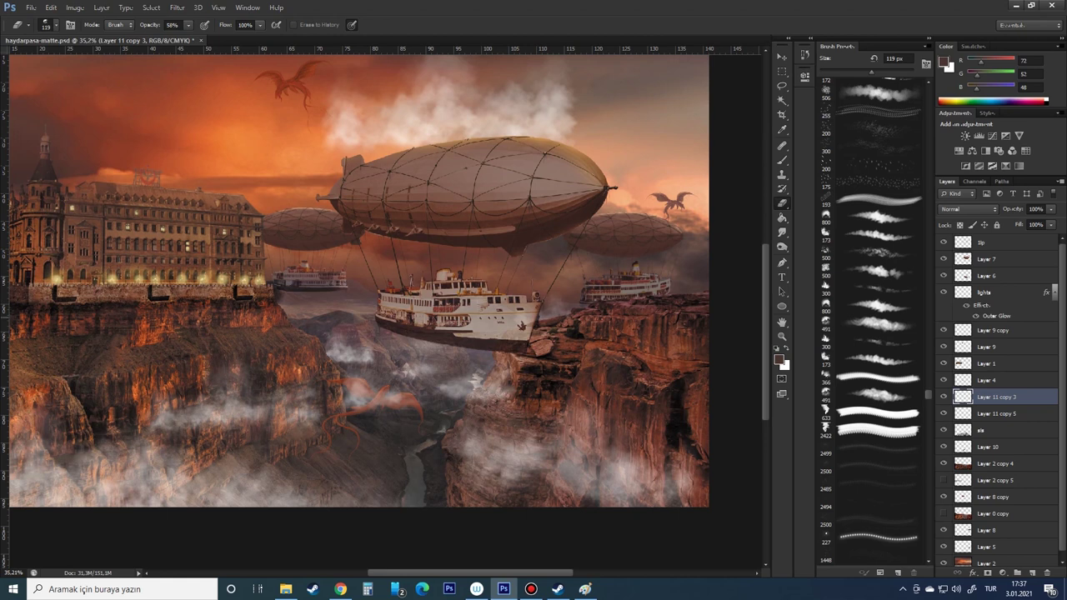
{"action": "mouse_move", "coordinate": [537, 183]}
{"action": "left_mouse_down"}
{"action": "mouse_move", "coordinate": [367, 207]}
{"action": "mouse_move", "coordinate": [384, 239]}
{"action": "mouse_move", "coordinate": [359, 252]}
{"action": "left_mouse_up"}
{"action": "key", "text": "ctrl+j"}
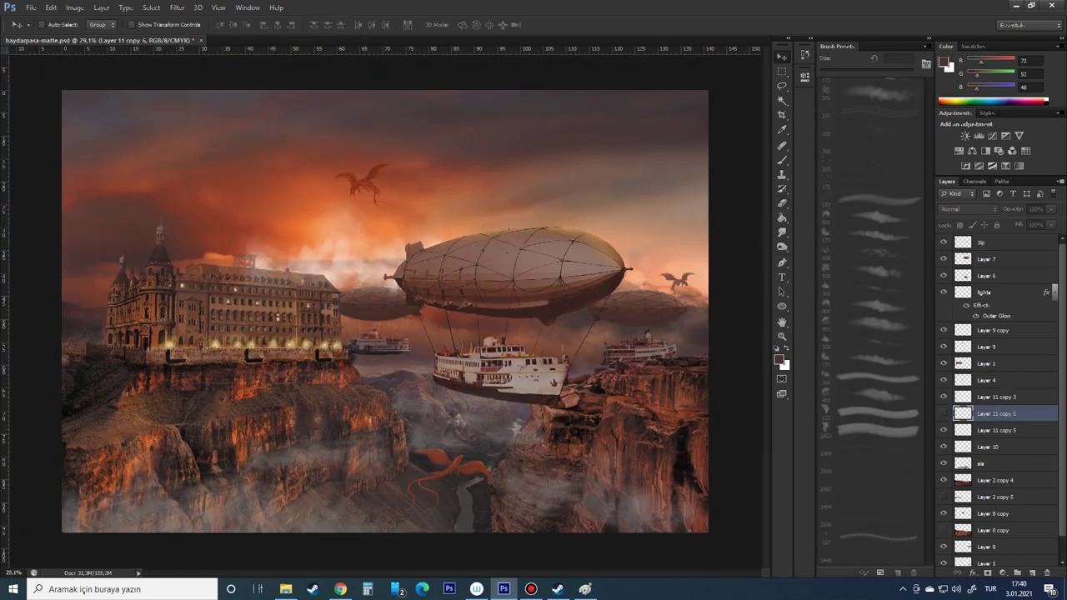
{"action": "key", "text": "alt+bracketright"}
{"action": "key", "text": "l"}
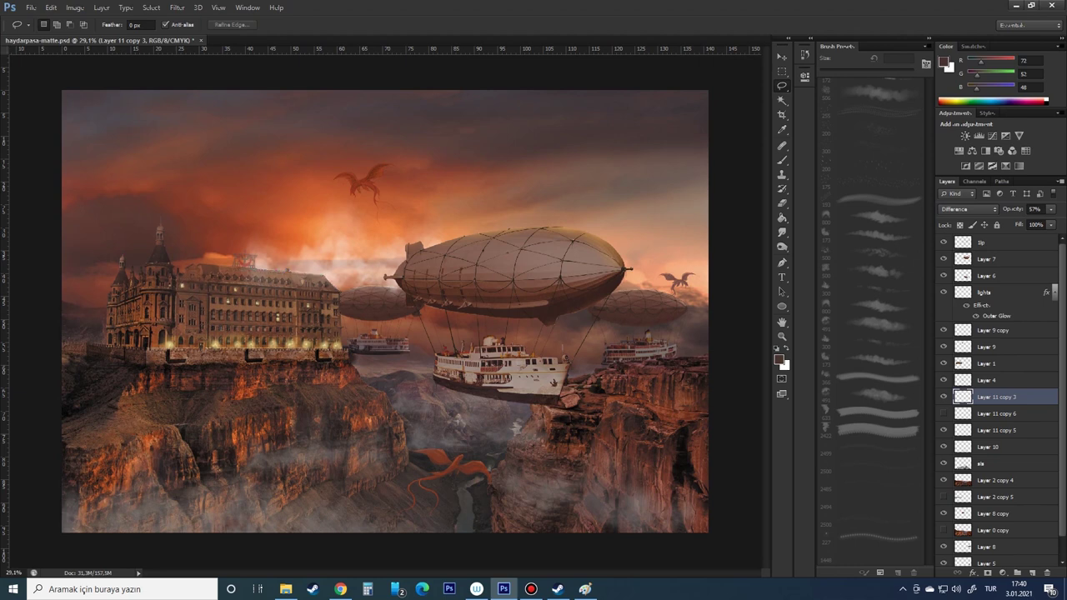
Set the Layer 11 copy 5 cloud to Overlay and apply Hue/Saturation (Hue +44, Lightness +13)
{"action": "key", "text": "v"}
{"action": "key", "text": "alt+bracketleft"}
{"action": "key", "text": "alt+bracketleft"}
{"action": "key", "text": "shift+plus"}
{"action": "key", "text": "shift+plus"}
{"action": "key", "text": "shift+plus"}
{"action": "key", "text": "alt+bracketleft"}
{"action": "left_click", "coordinate": [75, 8]}
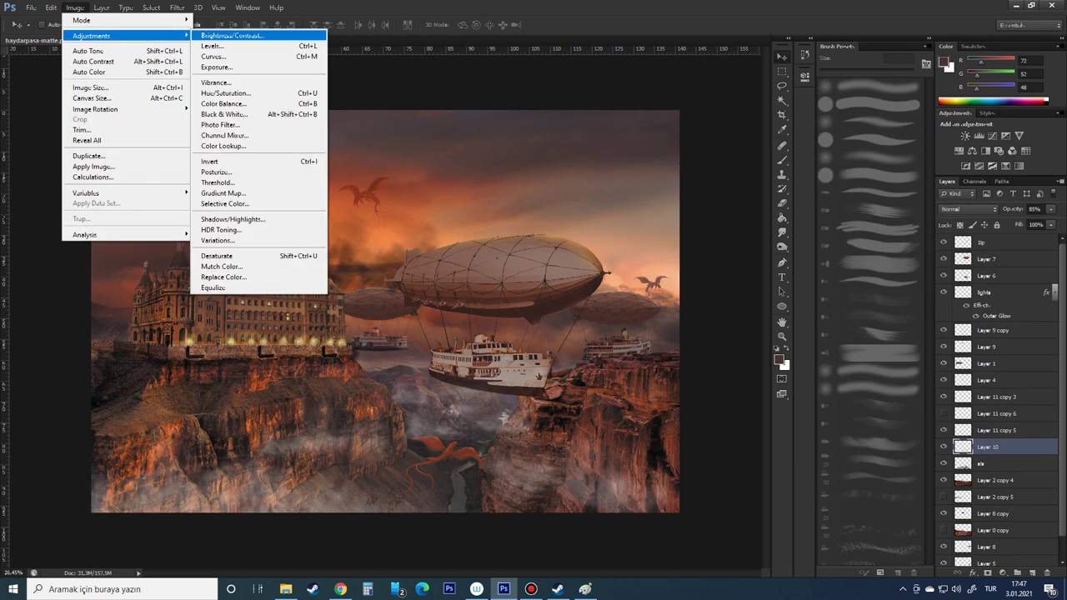
{"action": "left_click", "coordinate": [242, 35]}
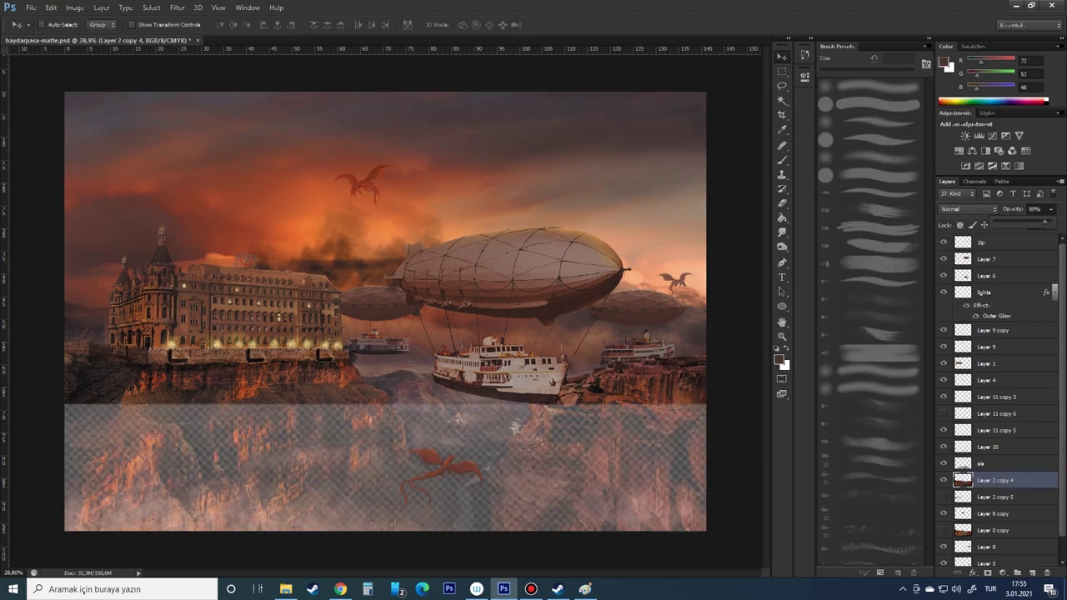
{"action": "key", "text": "0"}
{"action": "scroll", "coordinate": [383, 309], "scroll_direction": "up", "scroll_amount": 3}
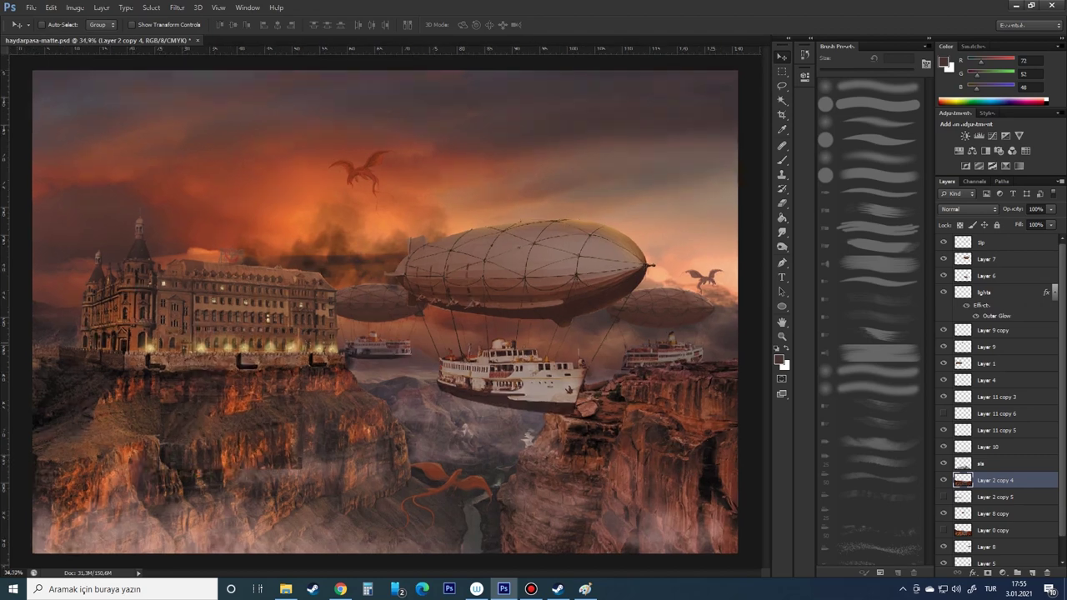
{"action": "key", "text": "l"}
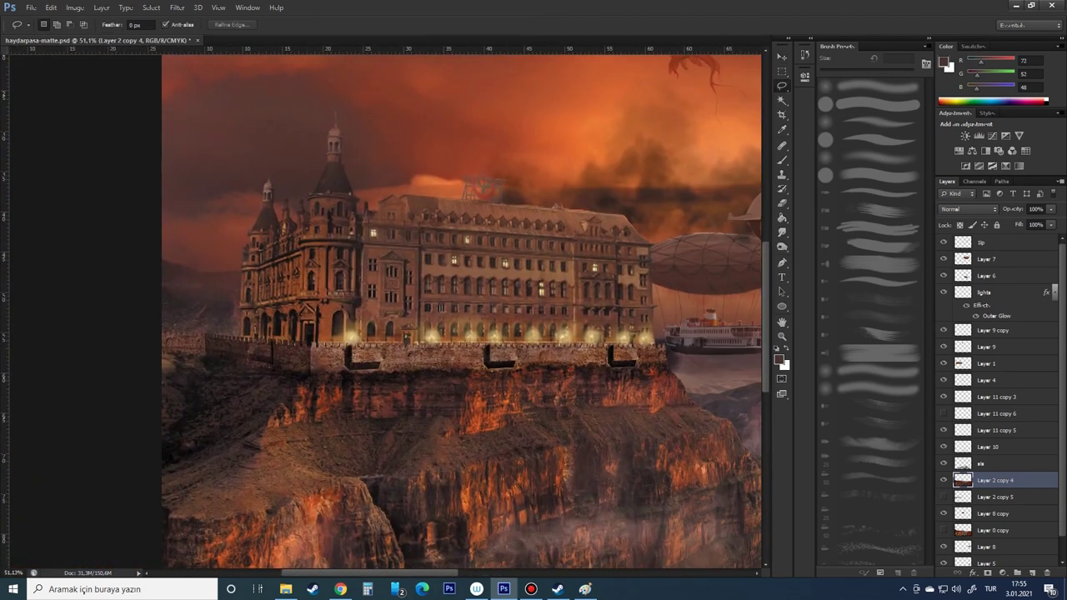
{"action": "key", "text": "e"}
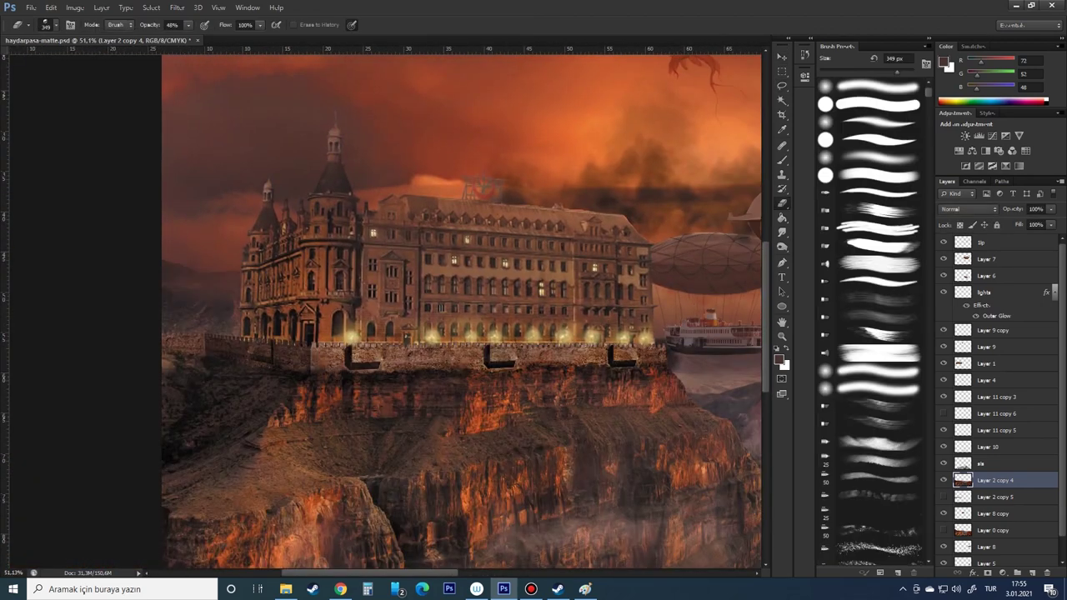
{"action": "right_click", "coordinate": [520, 282]}
{"action": "key", "text": "Escape"}
{"action": "key", "text": "5"}
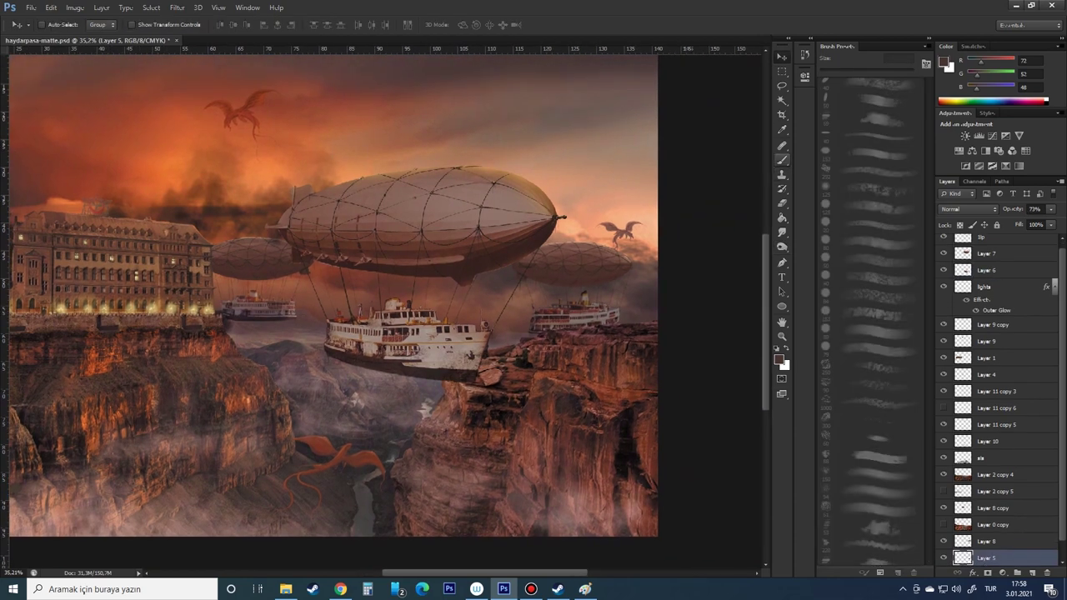
Check the brush settings and bring the farther ferry into view
{"action": "key", "text": "b"}
{"action": "right_click", "coordinate": [618, 332]}
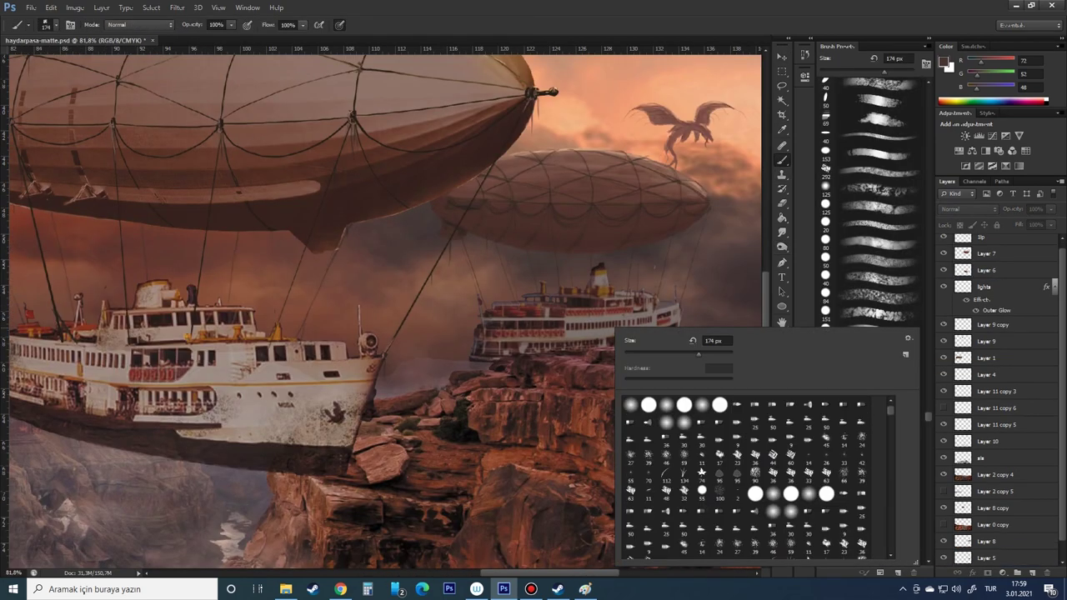
{"action": "key", "text": "Escape"}
{"action": "key", "text": "v"}
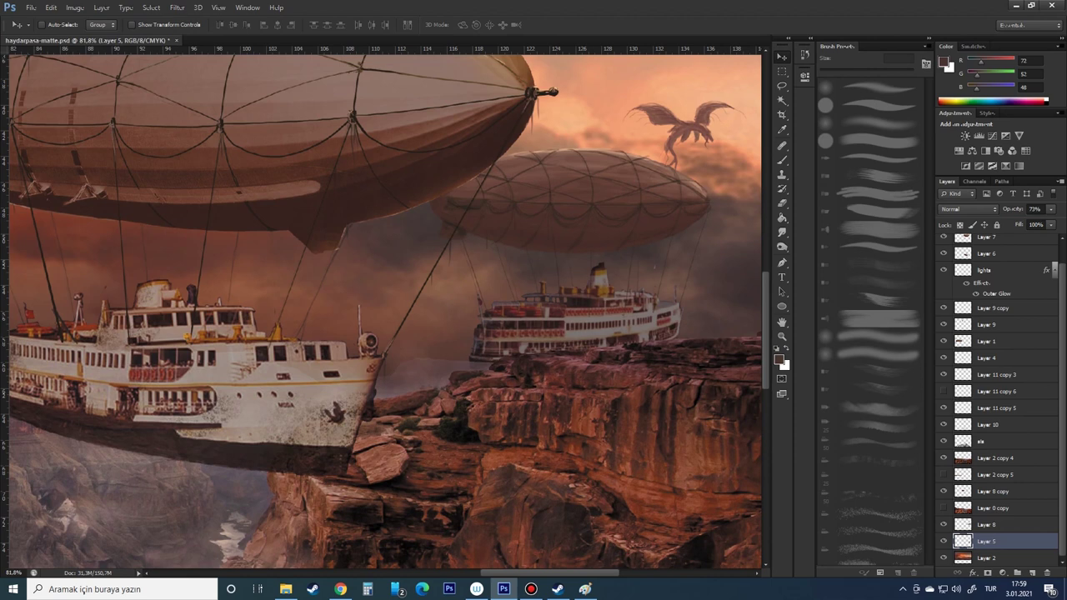
{"action": "key", "text": "b"}
{"action": "right_click", "coordinate": [593, 260]}
{"action": "key", "text": "Escape"}
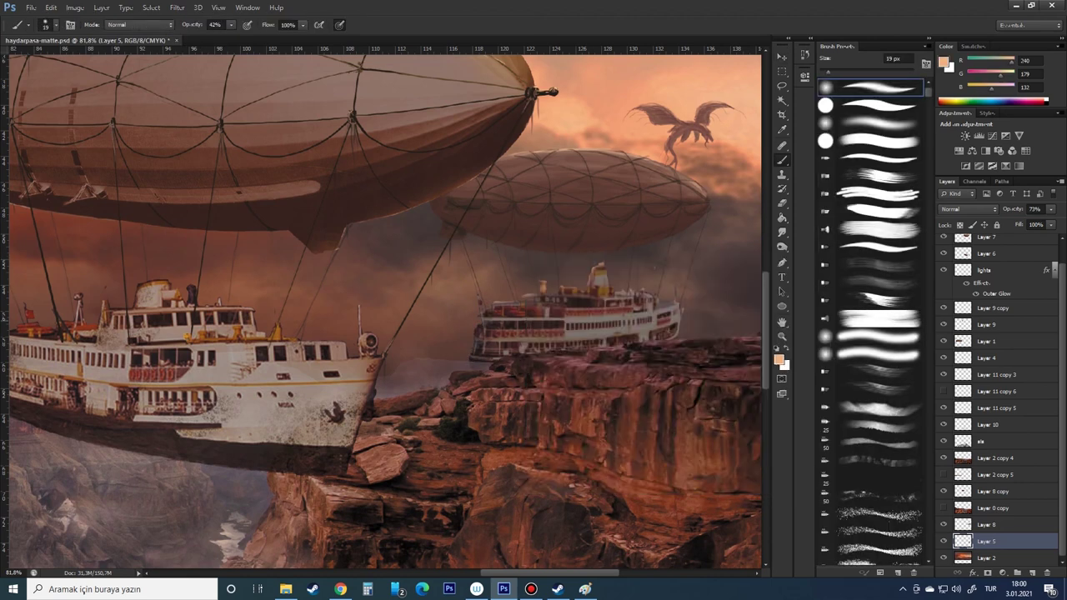
{"action": "left_click_drag", "start_coordinate": [384, 308], "coordinate": [511, 300]}
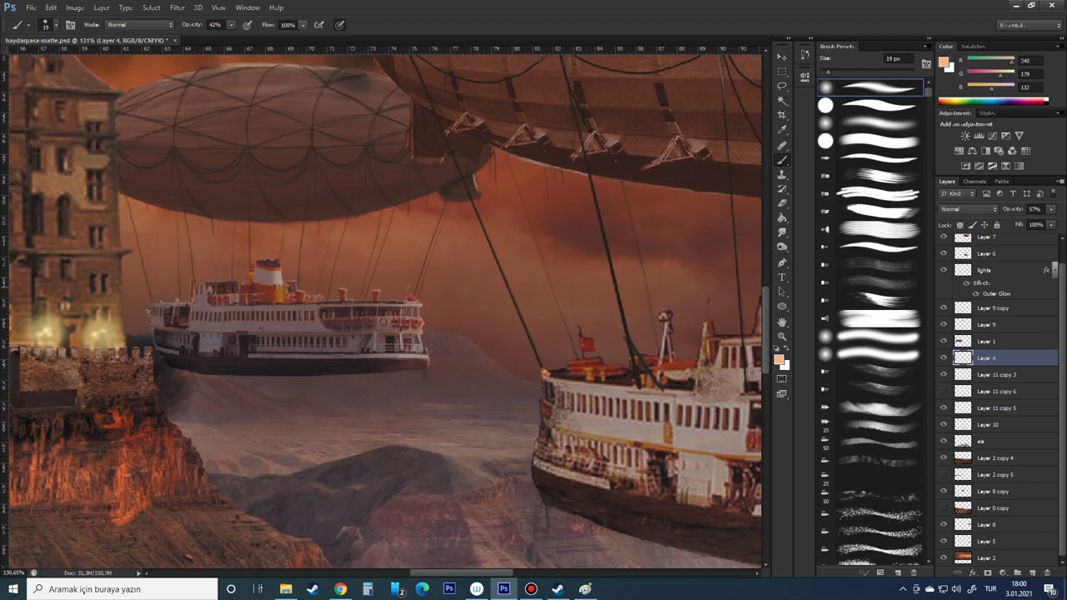
Darken the ferry's hull with a soft 149 px Burn brush at low exposure
{"action": "key", "text": "o"}
{"action": "right_click", "coordinate": [378, 310]}
{"action": "left_click", "coordinate": [396, 389]}
{"action": "right_click", "coordinate": [305, 247]}
{"action": "left_click", "coordinate": [393, 326]}
{"action": "key", "text": "1"}
{"action": "key", "text": "1"}
{"action": "right_click", "coordinate": [275, 337]}
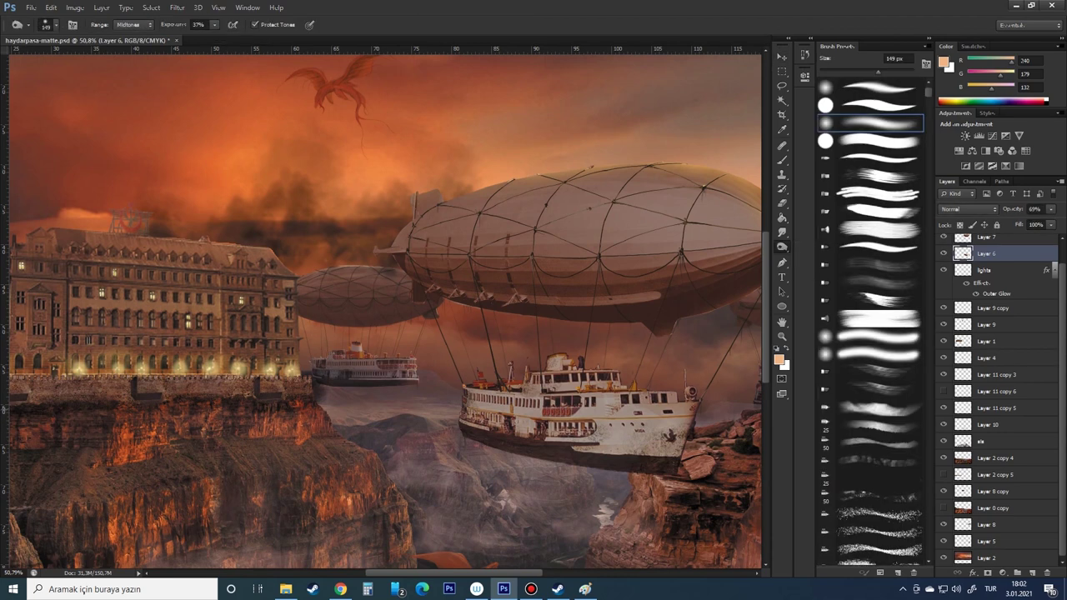
{"action": "left_click_drag", "start_coordinate": [524, 407], "coordinate": [553, 427]}
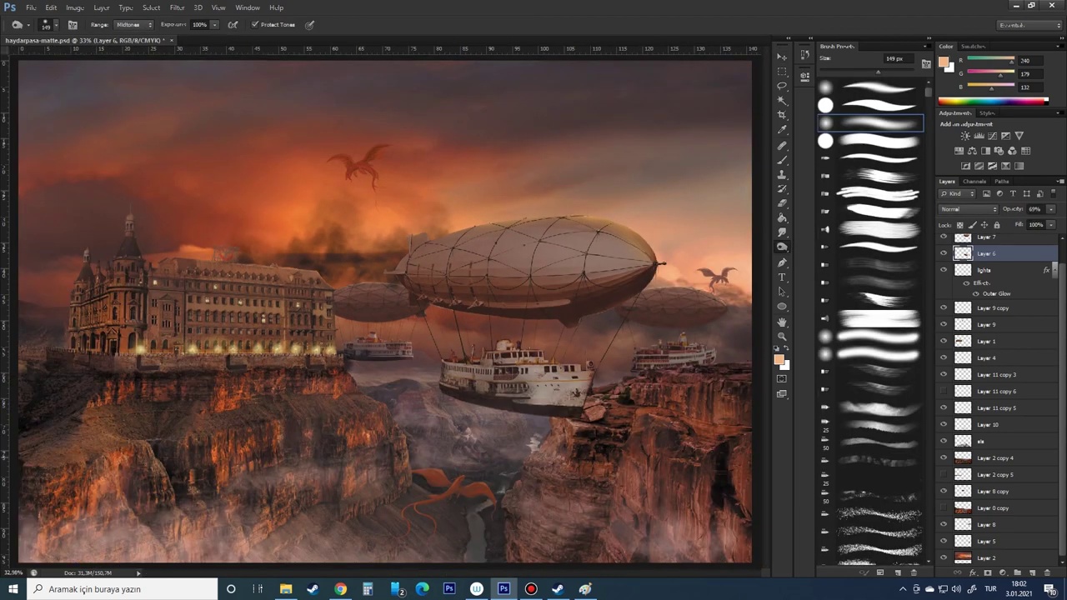